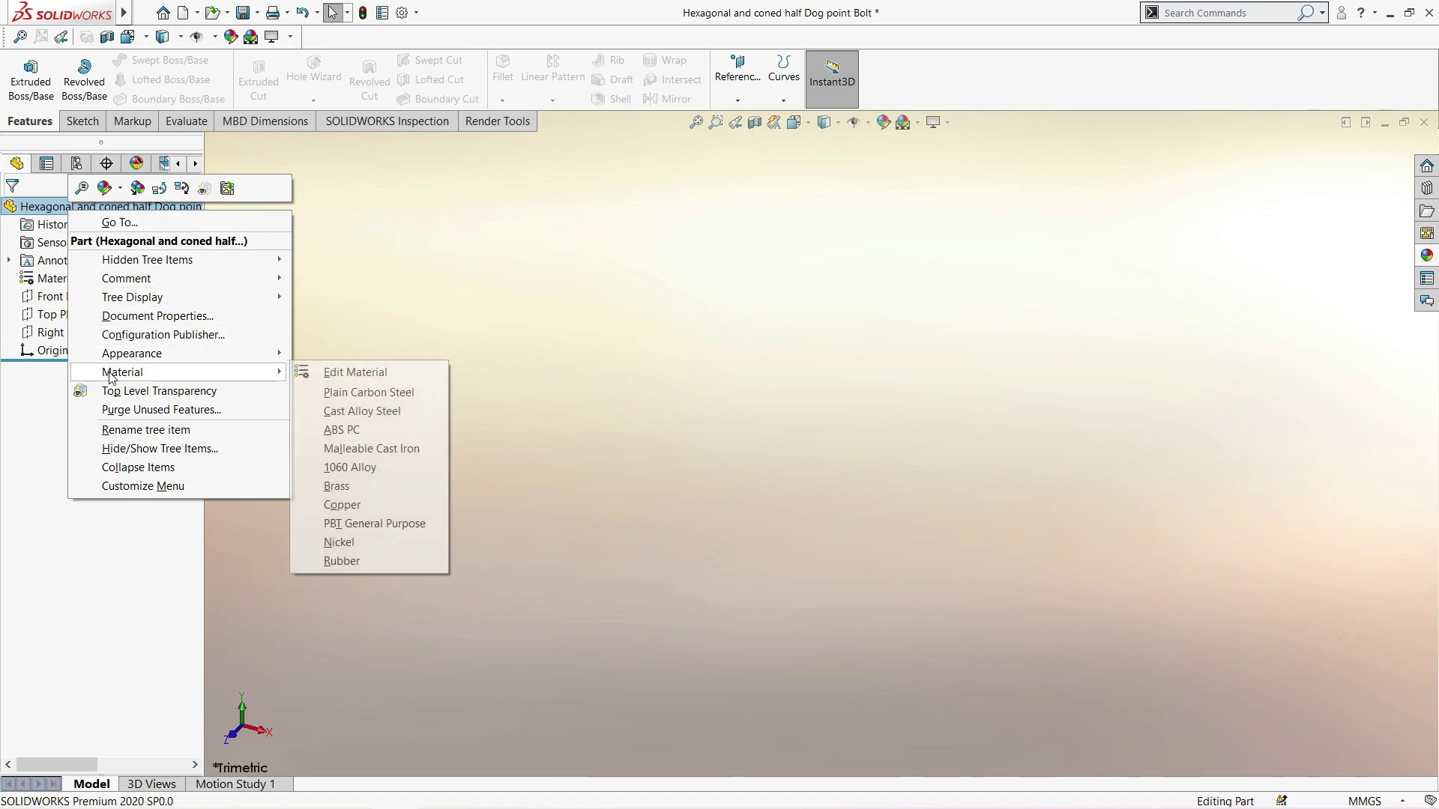
Assign AISI 1045 Steel, cold drawn as the part's material in the material editor
{"action": "left_click", "coordinate": [351, 372]}
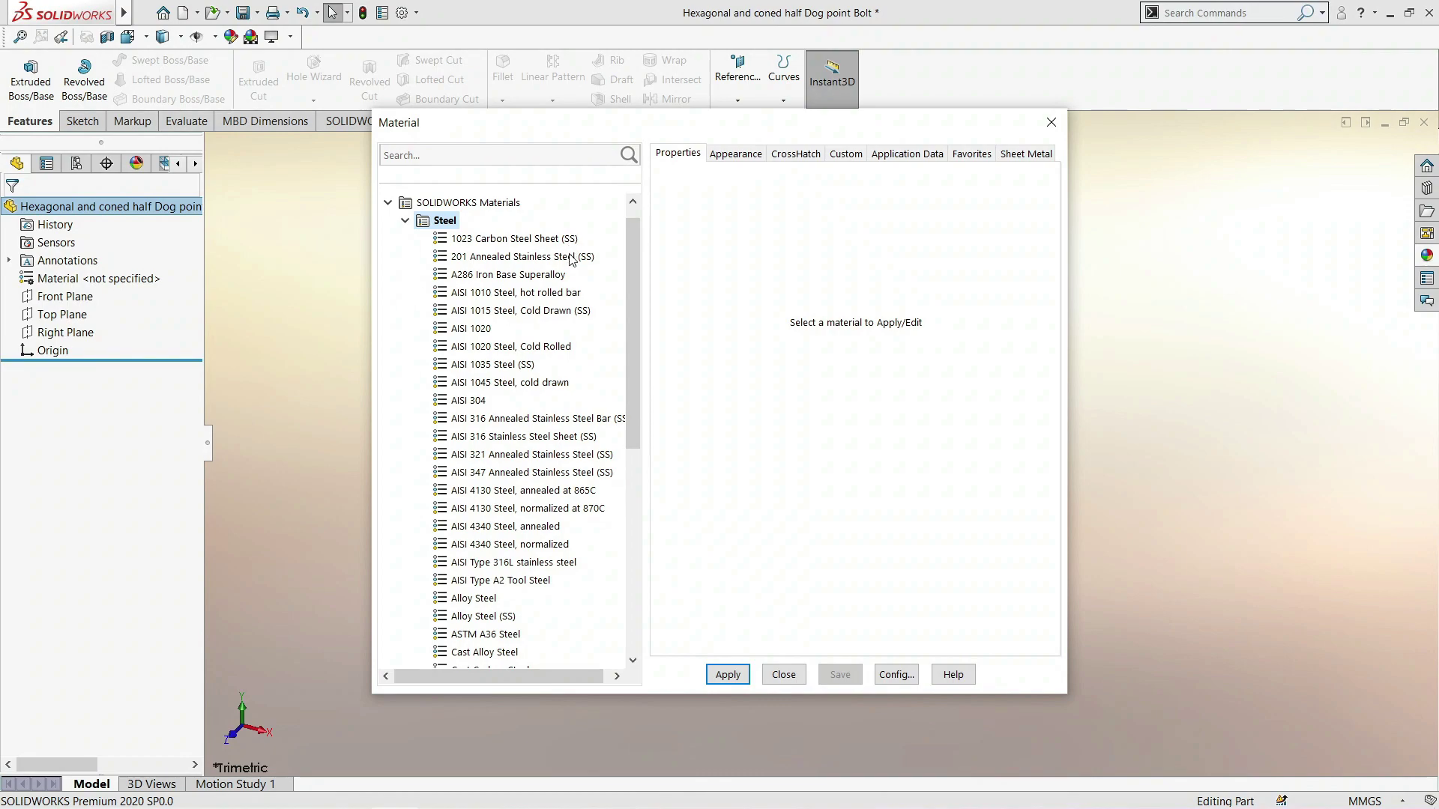
{"action": "scroll", "coordinate": [529, 295], "scroll_direction": "down", "scroll_amount": 2}
{"action": "scroll", "coordinate": [517, 353], "scroll_direction": "down", "scroll_amount": 1}
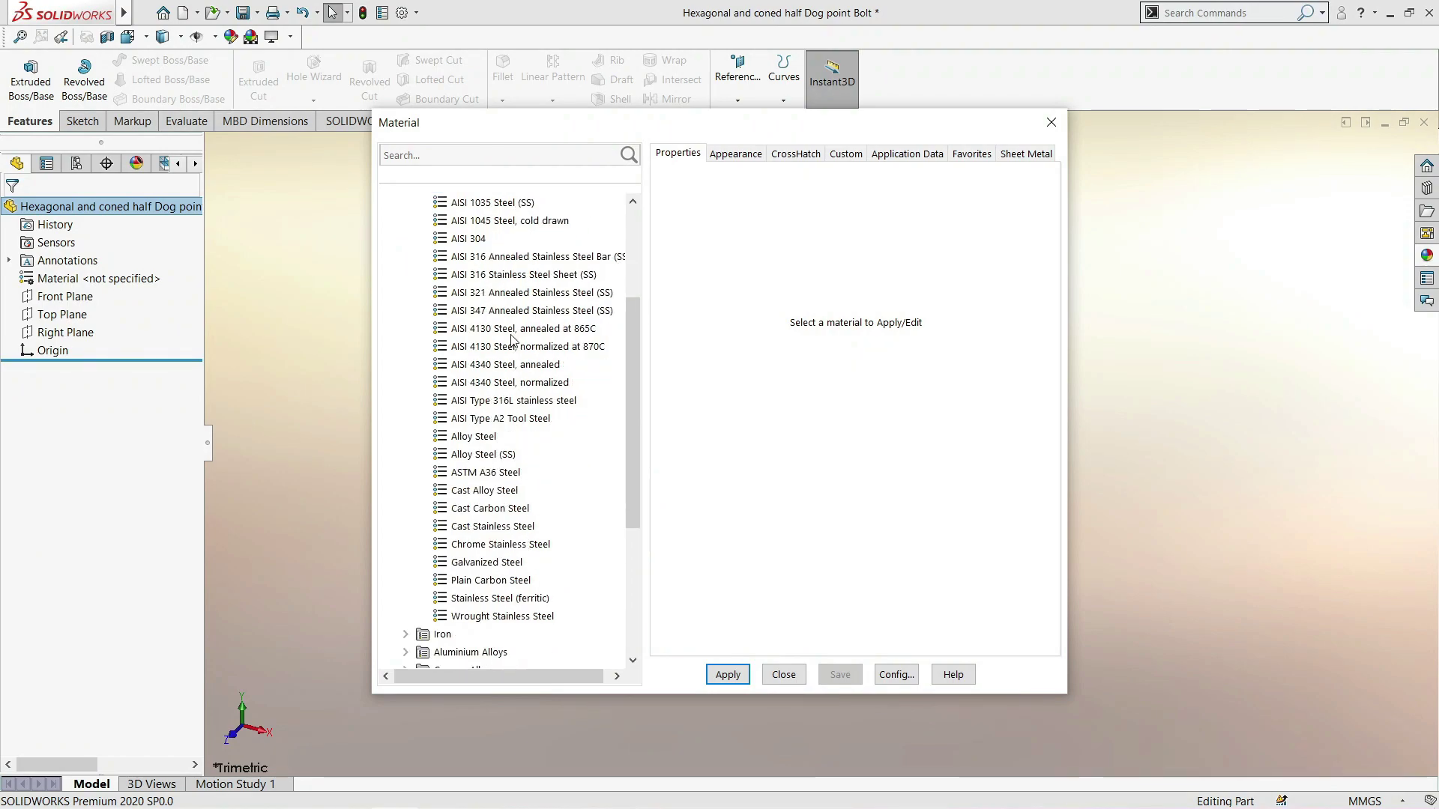
{"action": "scroll", "coordinate": [517, 349], "scroll_direction": "up", "scroll_amount": 1}
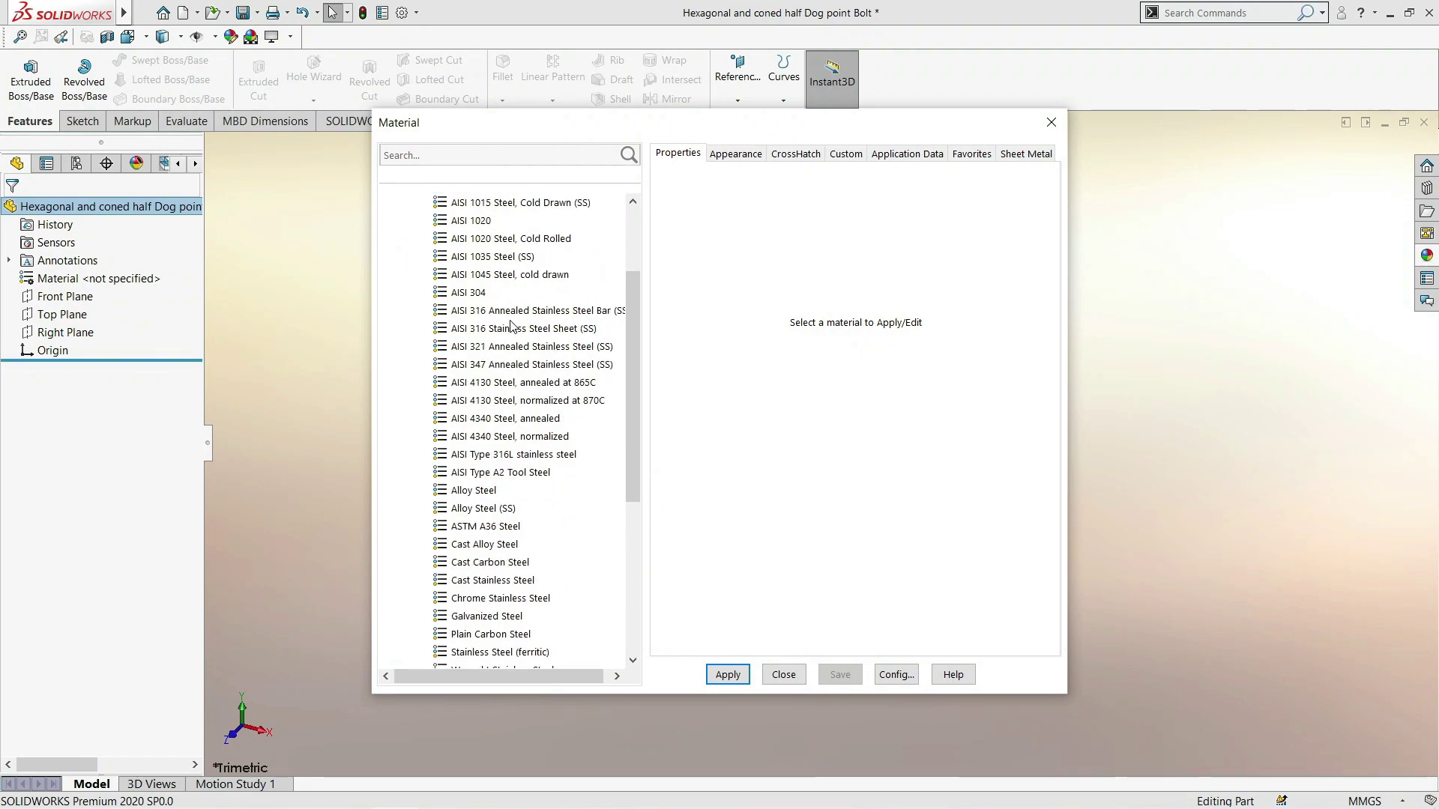
{"action": "left_click", "coordinate": [518, 277]}
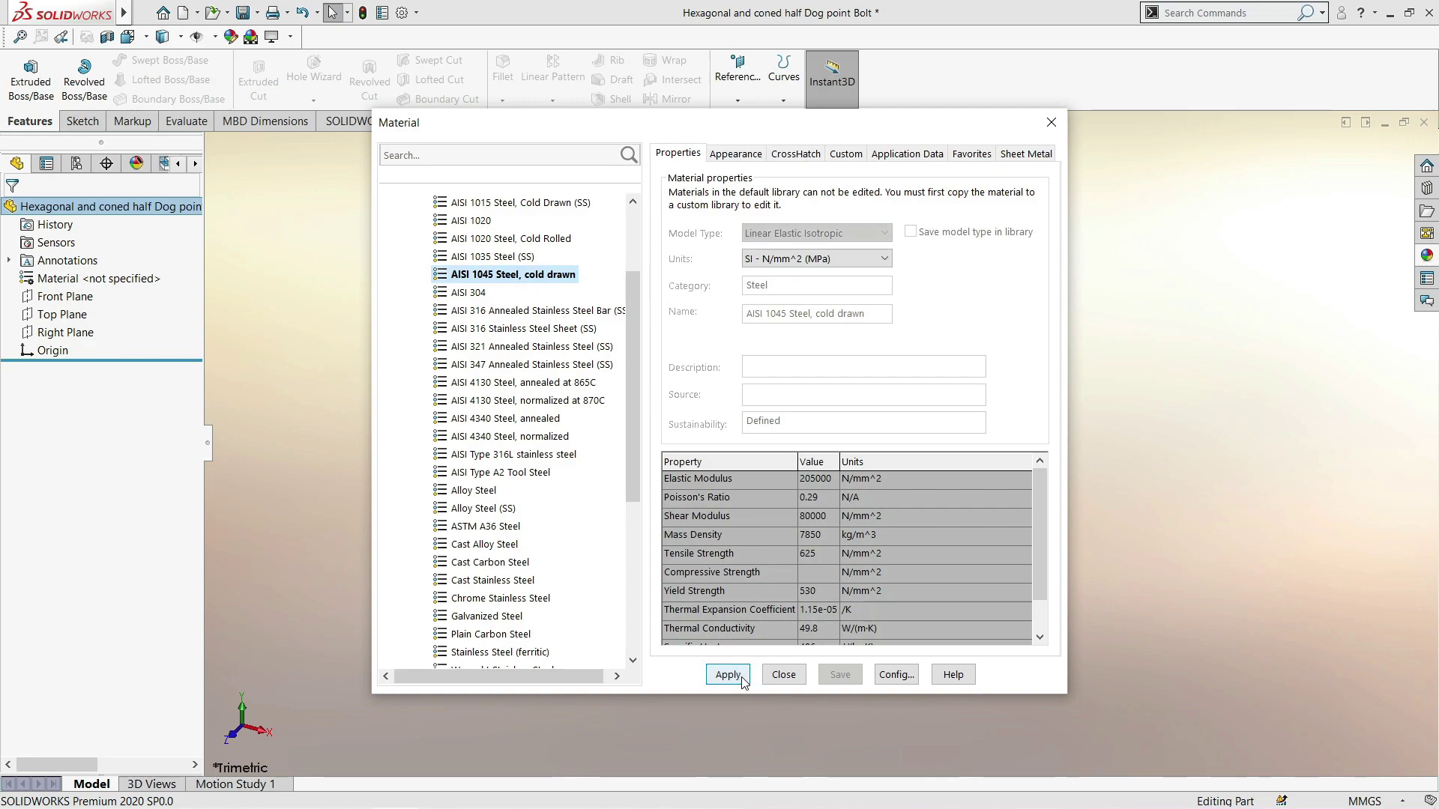
{"action": "left_click", "coordinate": [742, 676]}
{"action": "left_click", "coordinate": [1052, 124]}
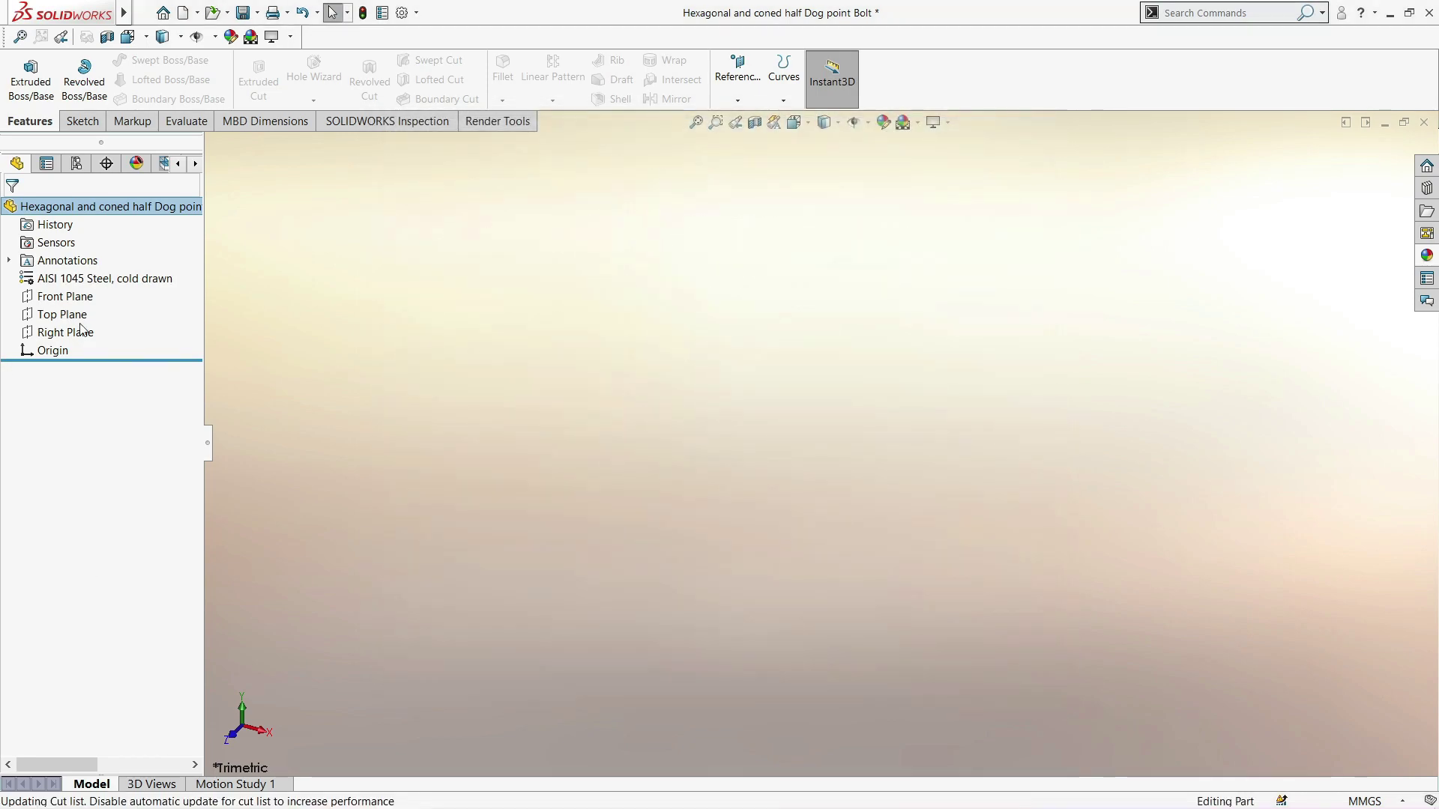
Sketch on the Right Plane the stepped head, shank and slanted point profile starting at the origin
{"action": "right_click", "coordinate": [65, 332]}
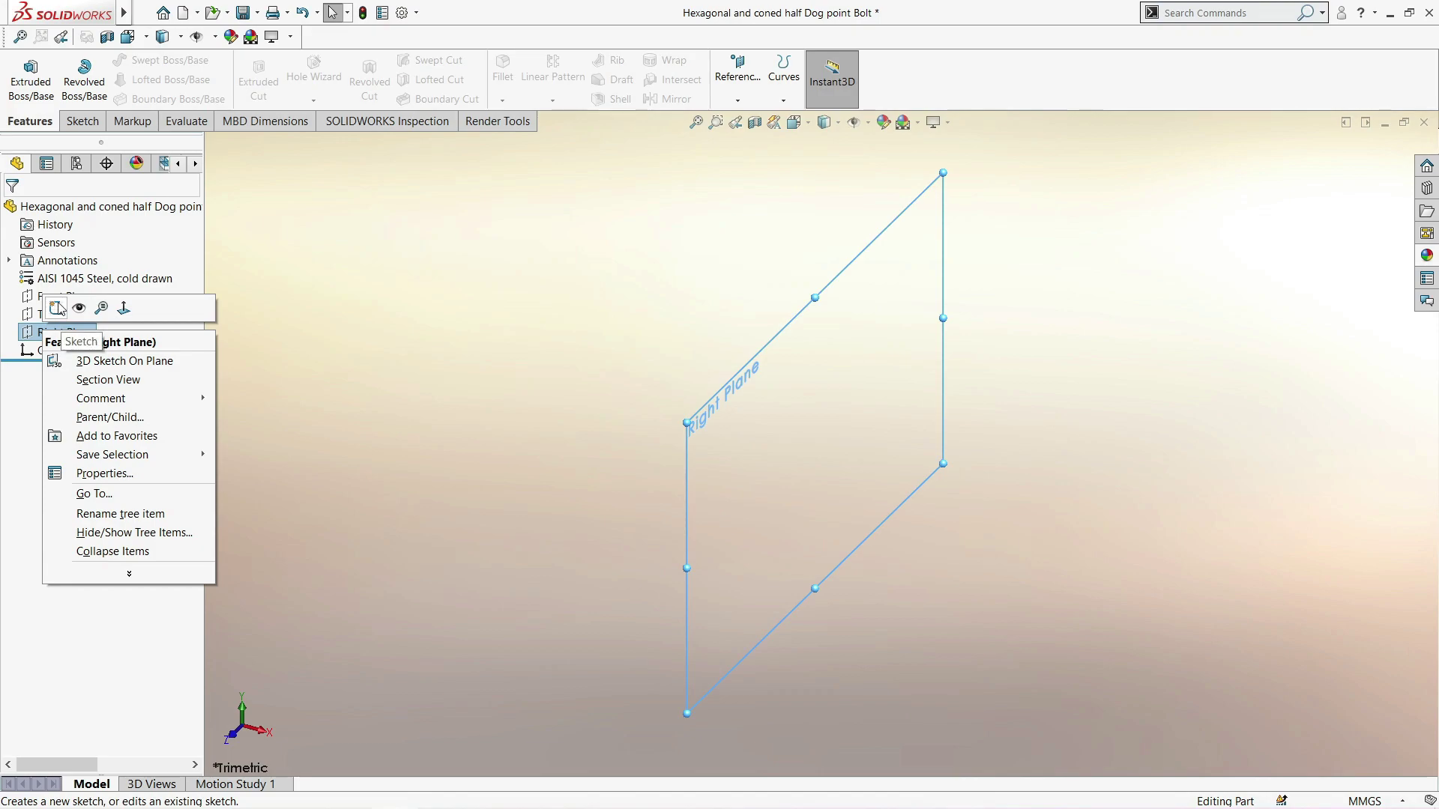
{"action": "left_click", "coordinate": [63, 311]}
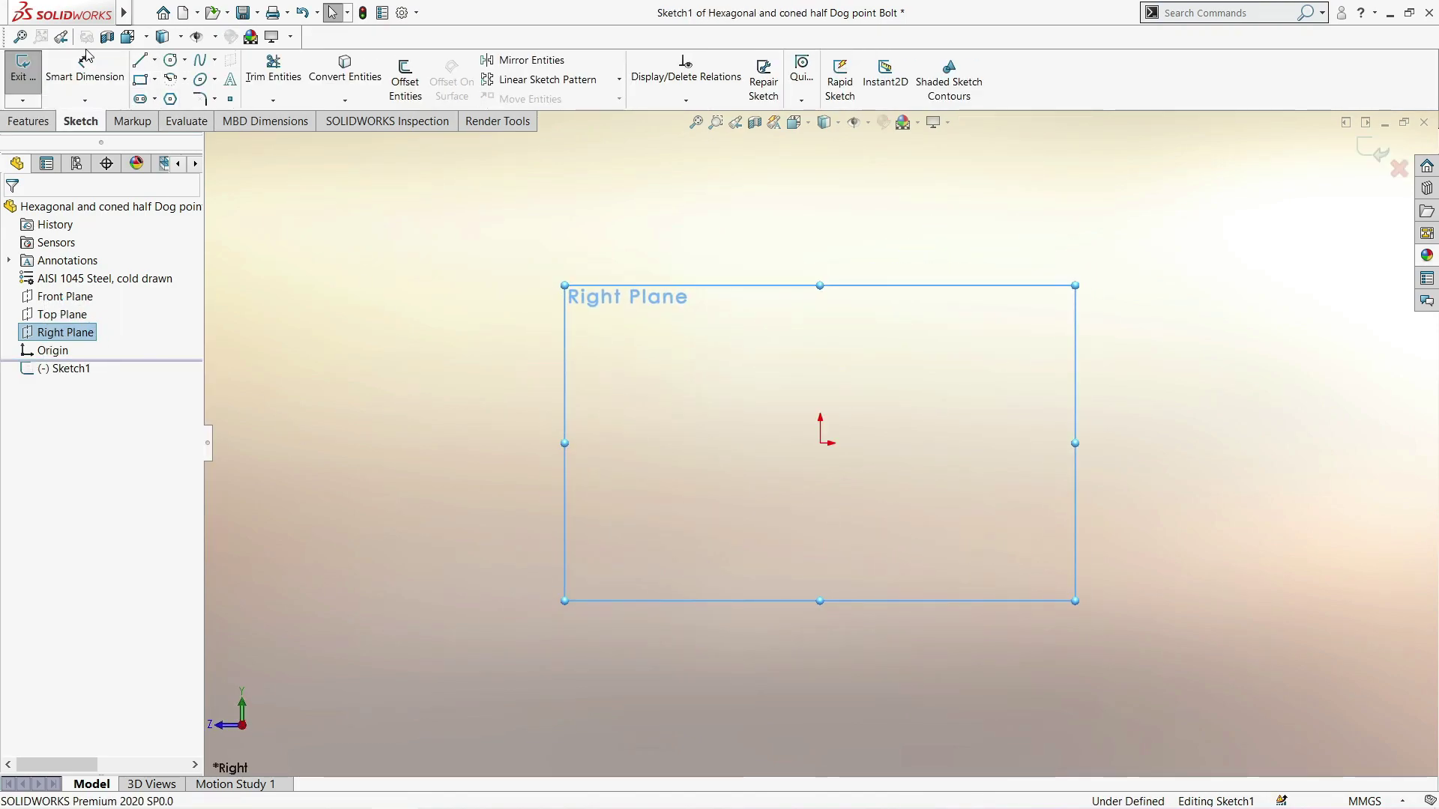
{"action": "left_click", "coordinate": [138, 65]}
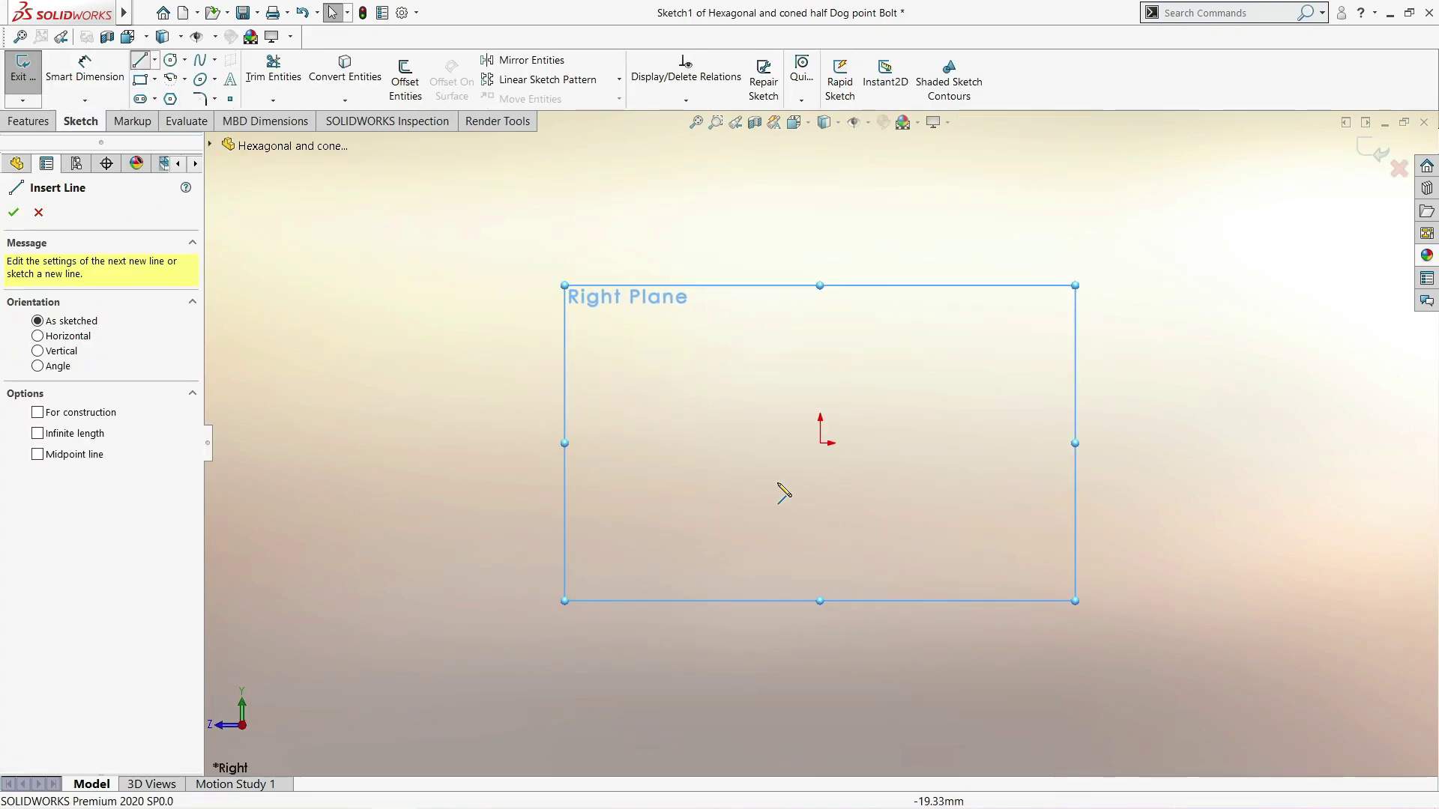
{"action": "left_click", "coordinate": [820, 442]}
{"action": "left_click", "coordinate": [820, 330]}
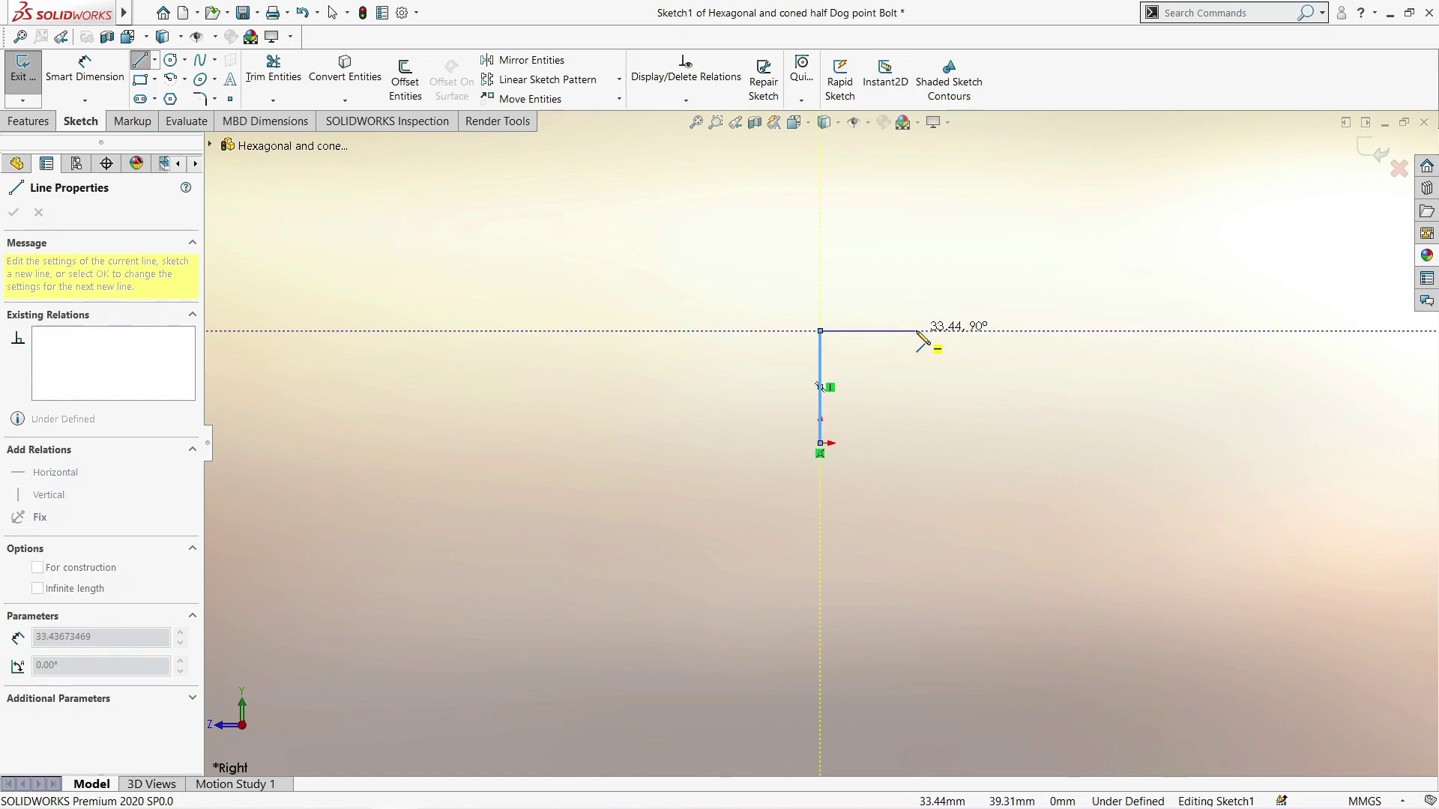
{"action": "left_click", "coordinate": [870, 330]}
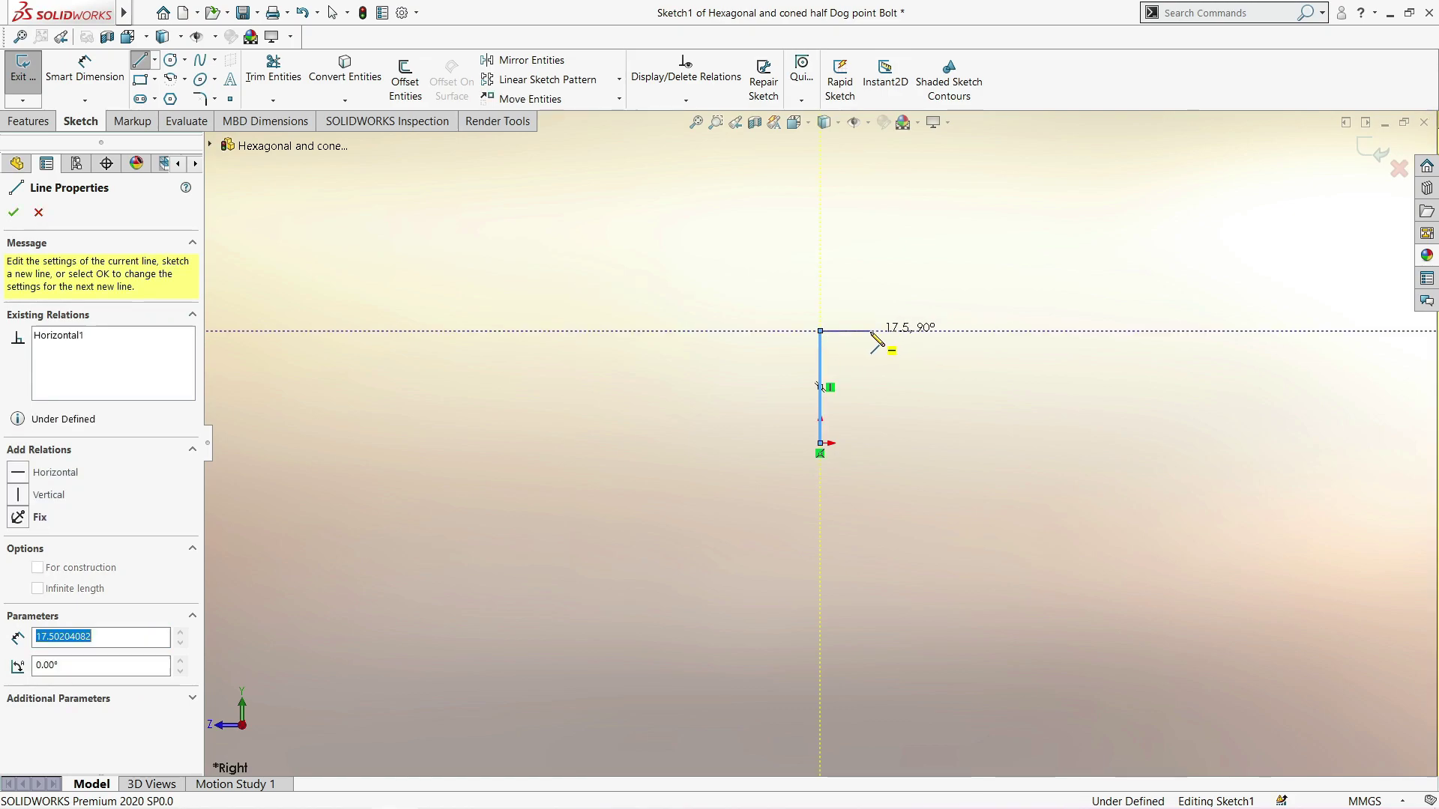
{"action": "left_click", "coordinate": [870, 371]}
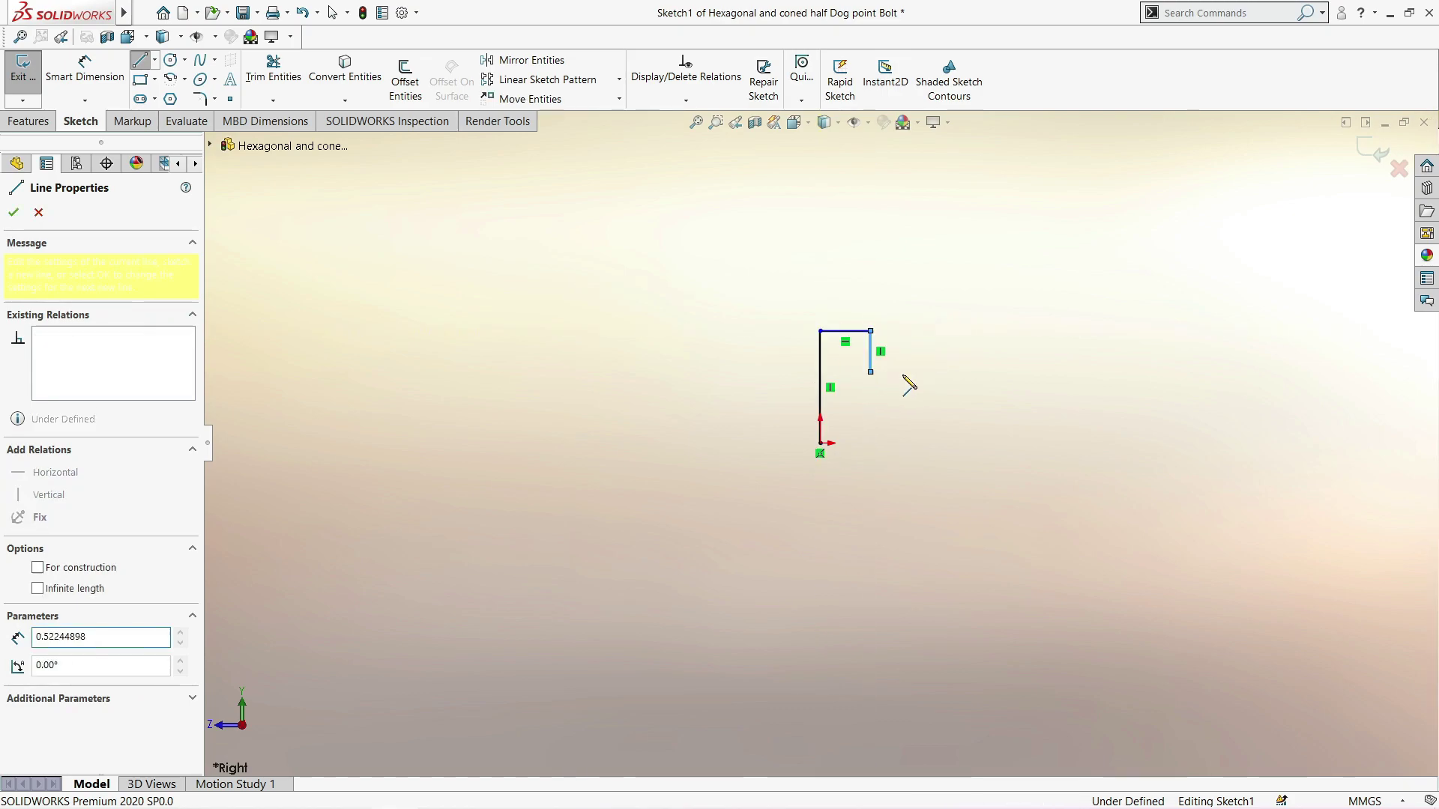
{"action": "left_click", "coordinate": [1109, 372]}
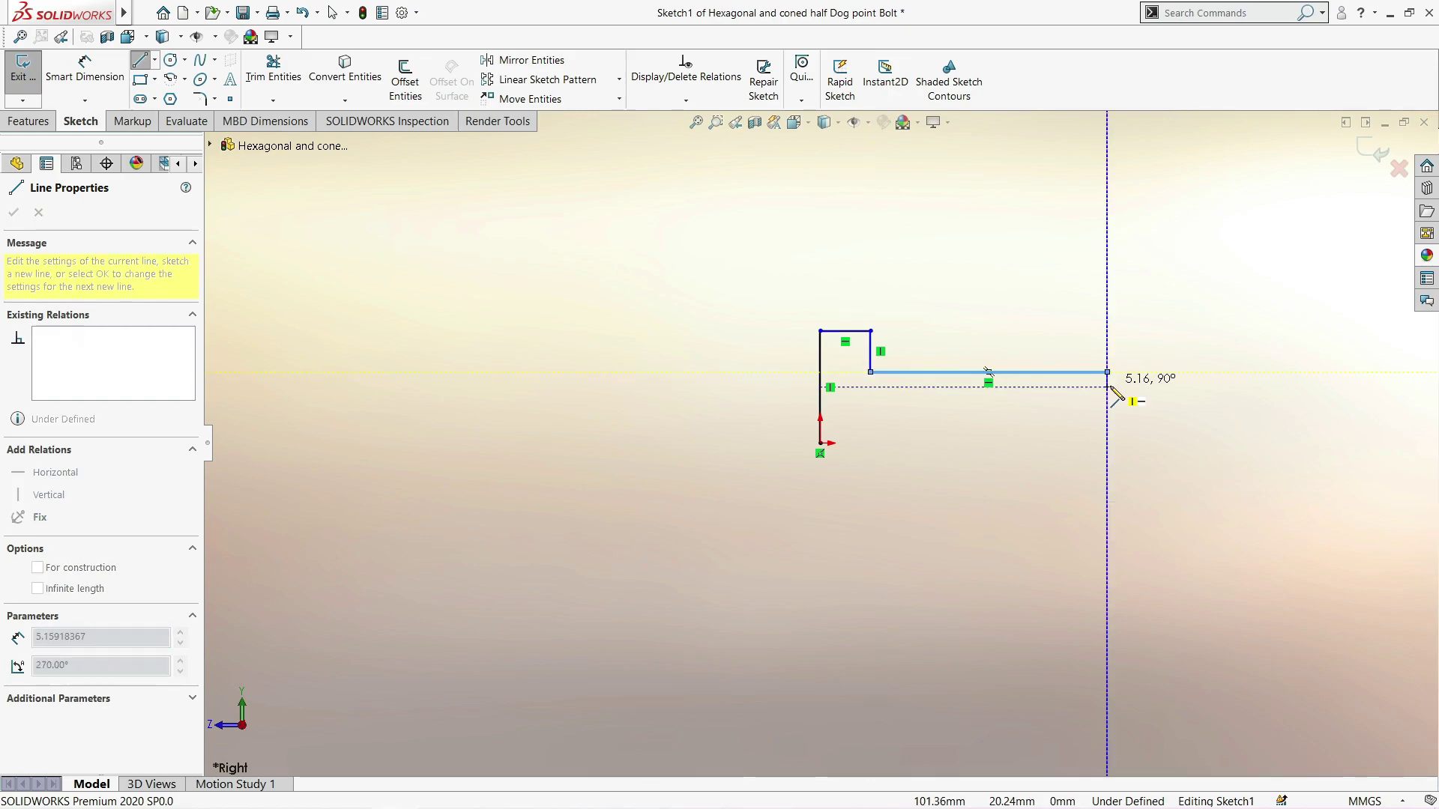
{"action": "left_click", "coordinate": [1107, 397]}
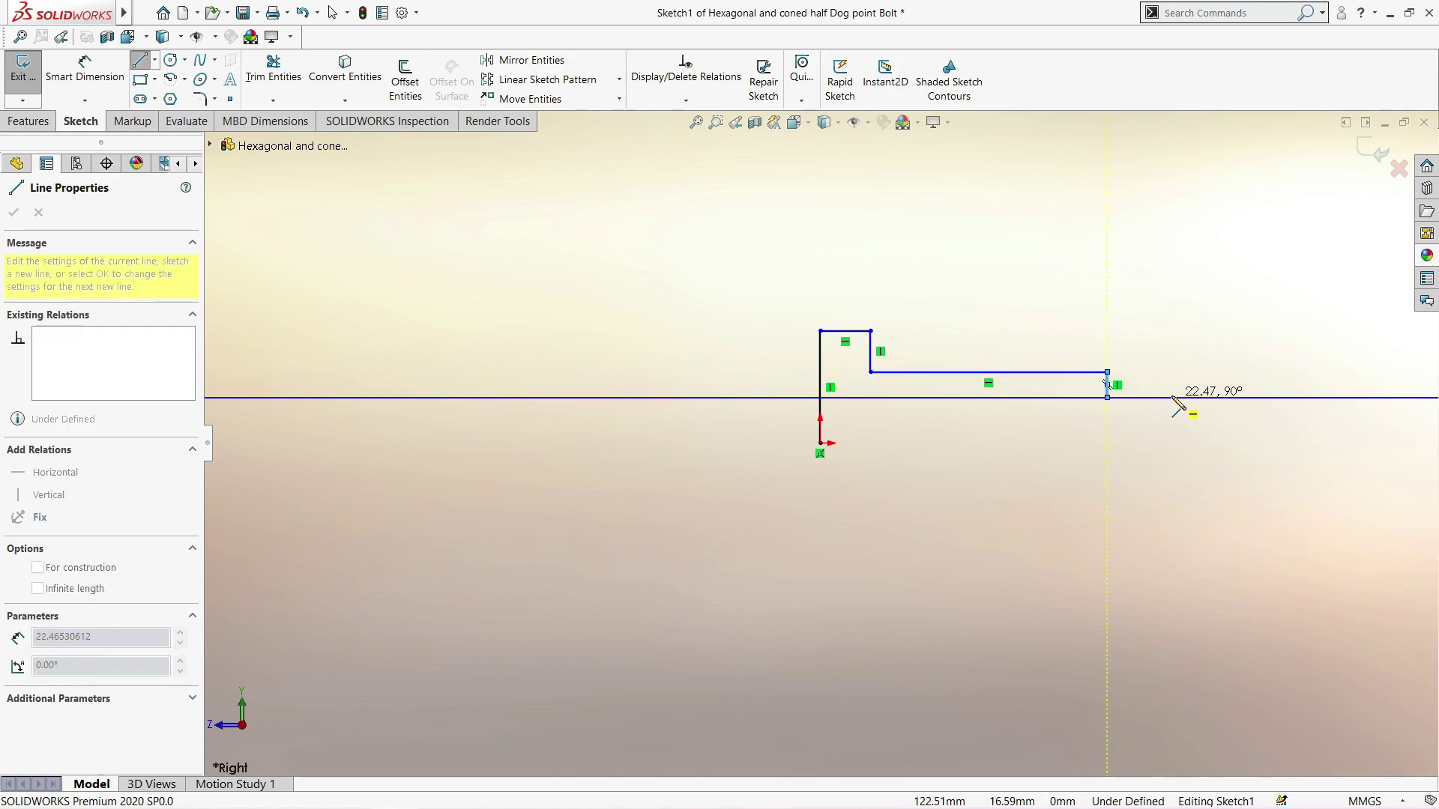
{"action": "left_click", "coordinate": [1171, 397]}
{"action": "left_click", "coordinate": [1251, 477]}
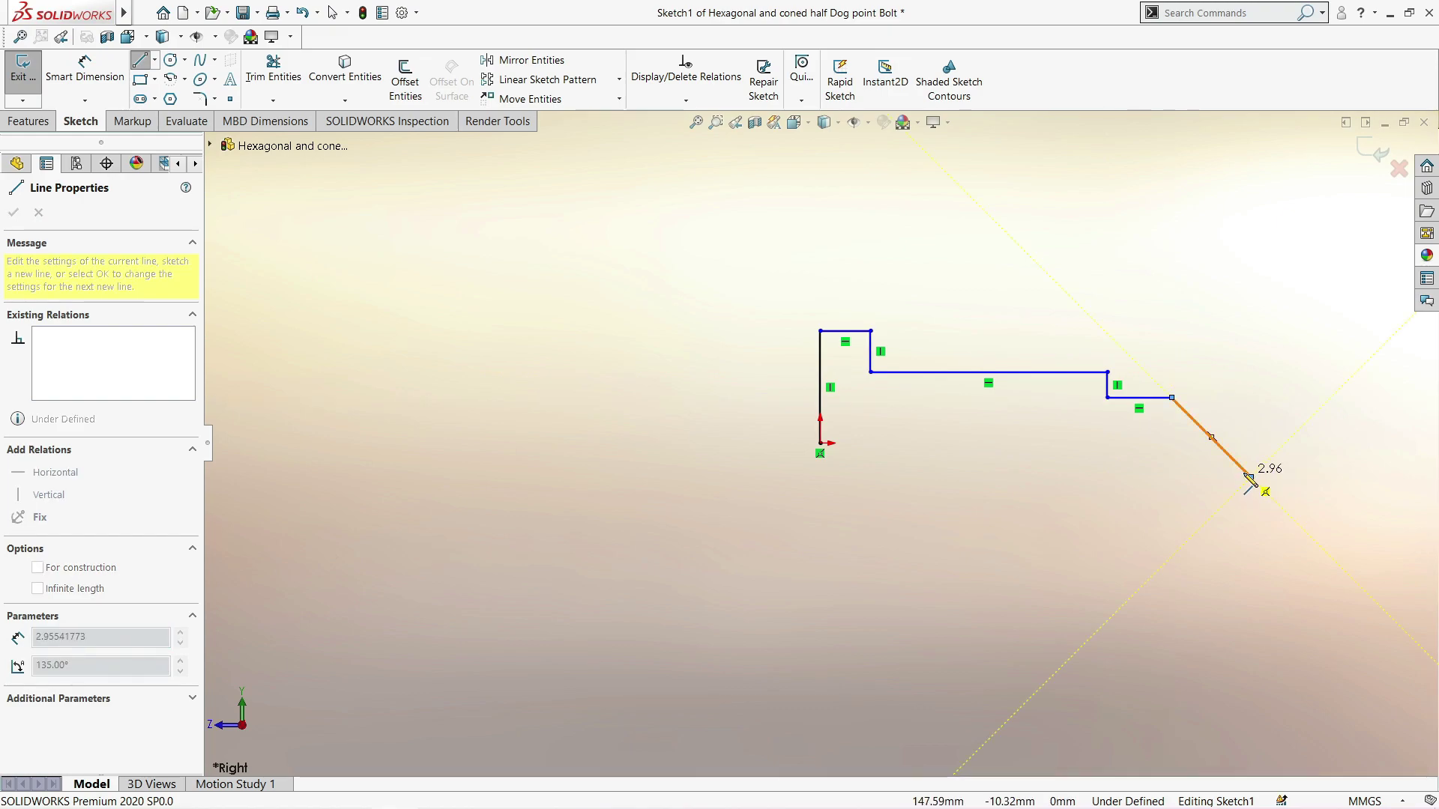
{"action": "key", "text": "Escape"}
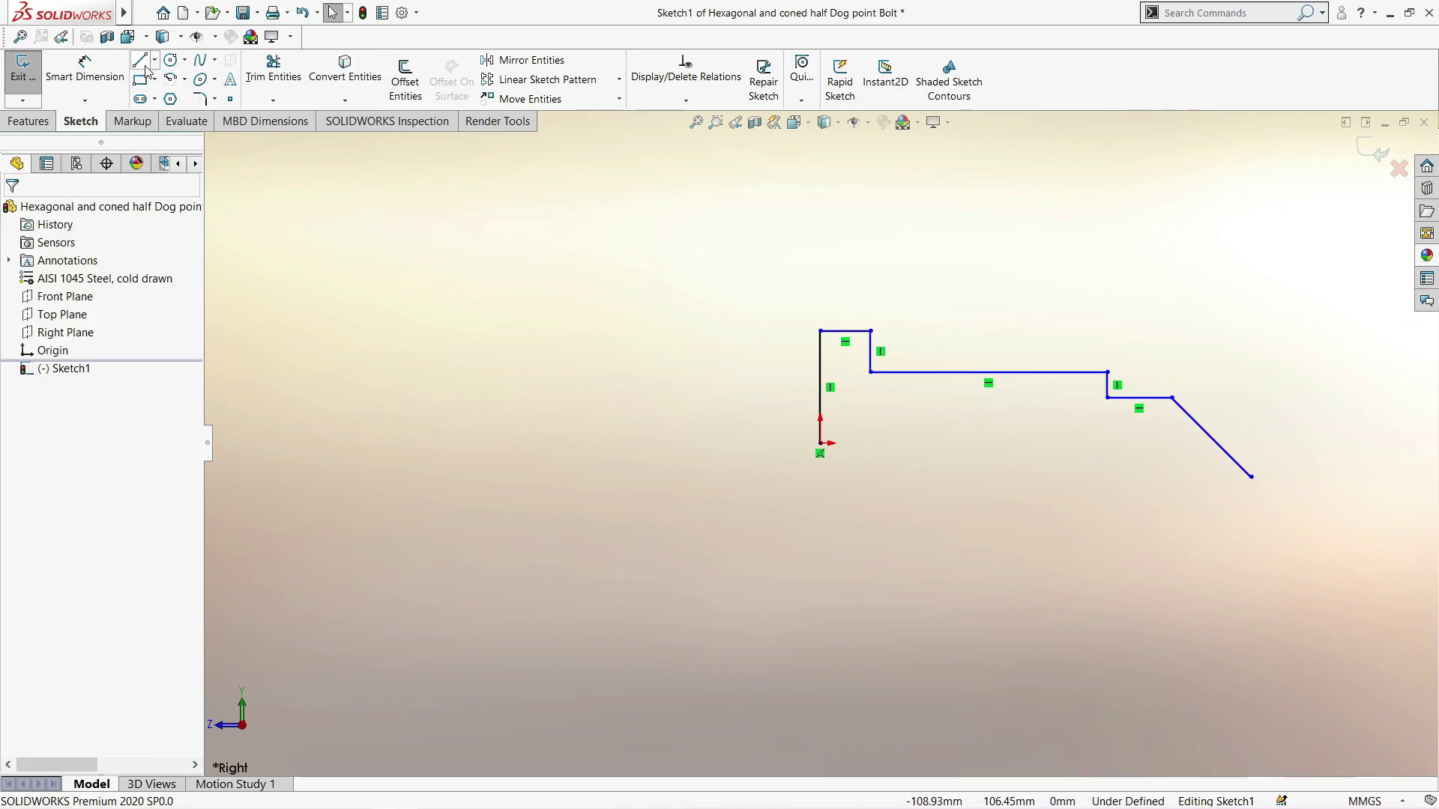
Draw a horizontal axis line from the origin to beyond the point
{"action": "left_click", "coordinate": [145, 66]}
{"action": "left_click", "coordinate": [820, 444]}
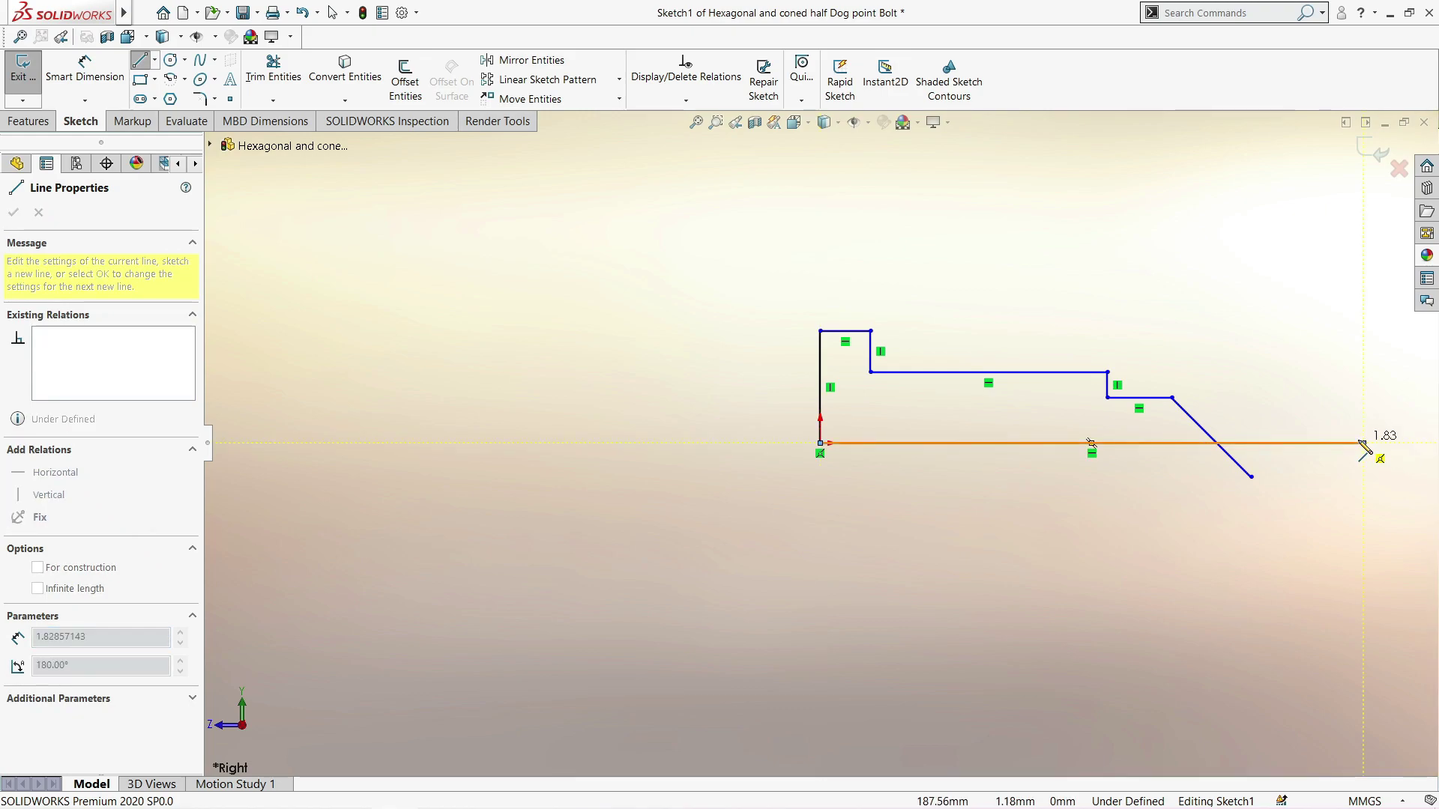
{"action": "left_click", "coordinate": [1364, 443]}
{"action": "key", "text": "Escape"}
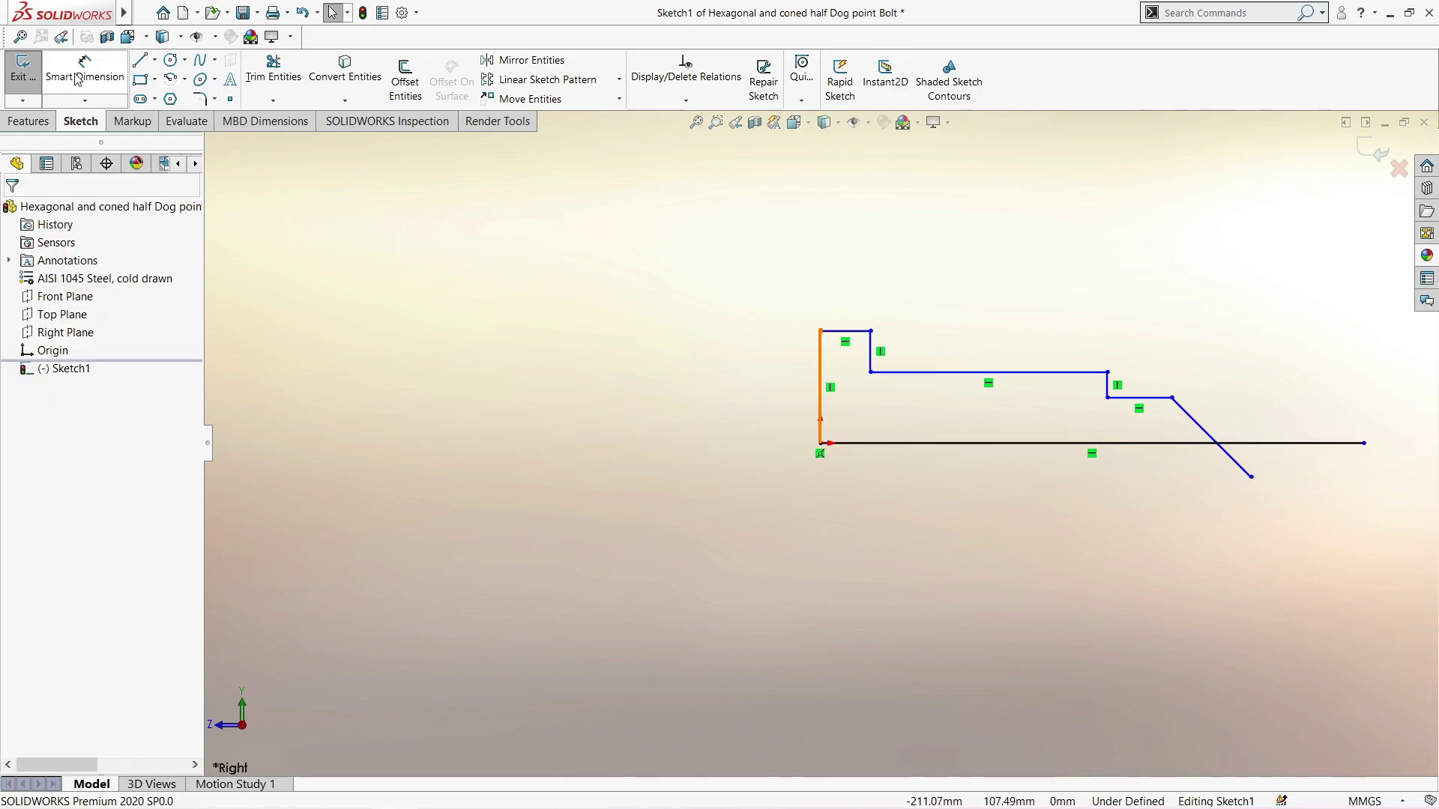
Dimension the head's top edge to 10.10 and its height above the axis to 10.50
{"action": "left_click", "coordinate": [77, 79]}
{"action": "left_click", "coordinate": [843, 331]}
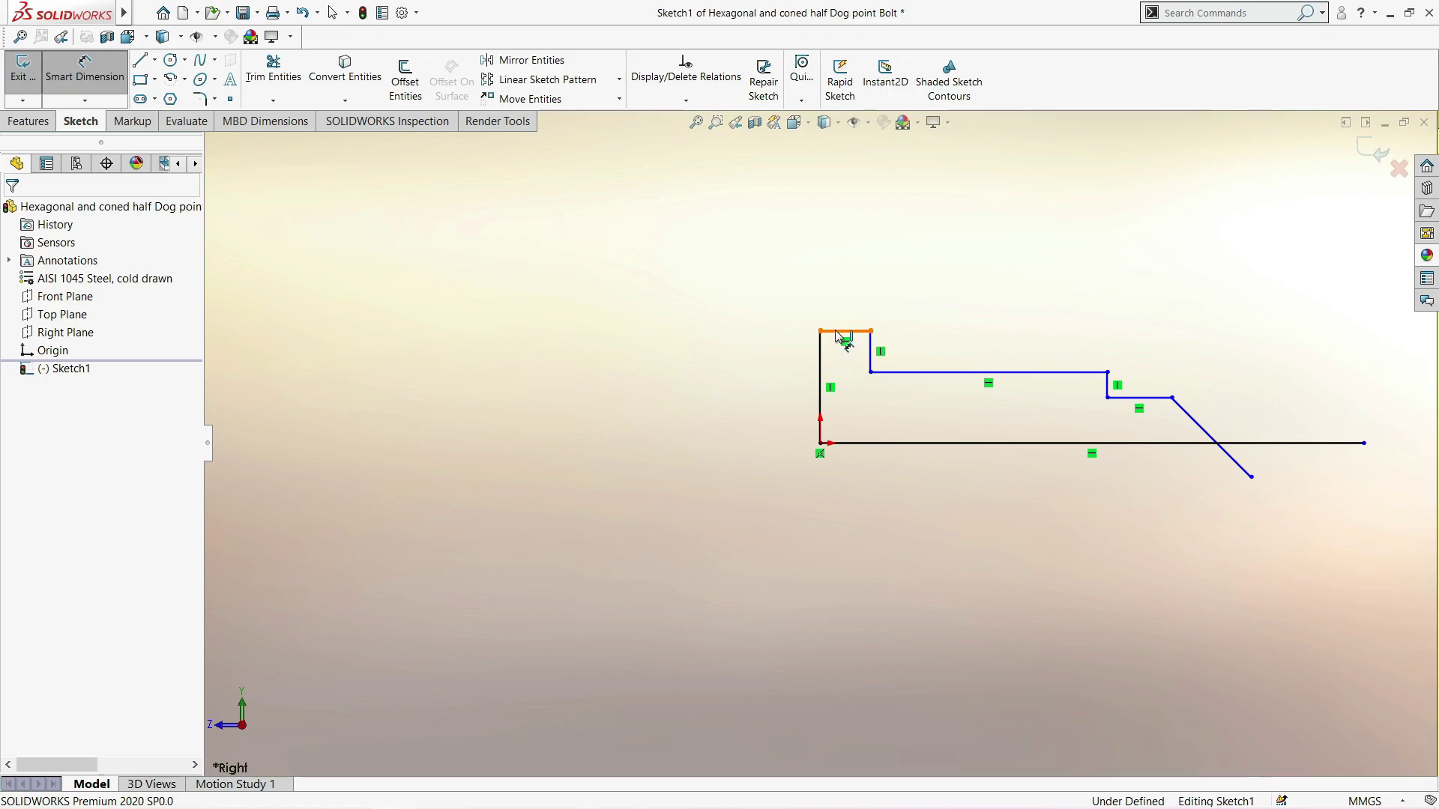
{"action": "left_click", "coordinate": [831, 263]}
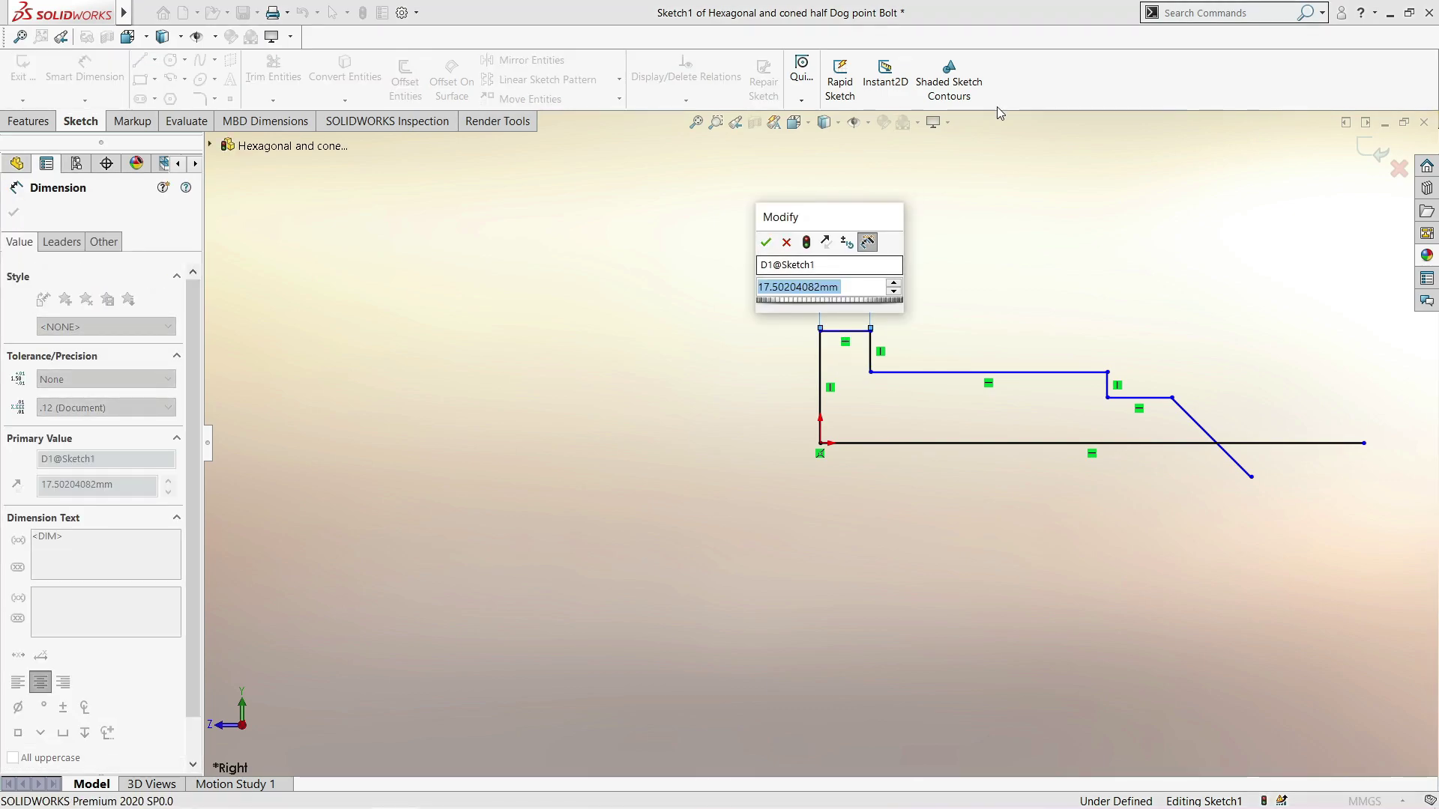
{"action": "type", "text": "10.10"}
{"action": "key", "text": "Return"}
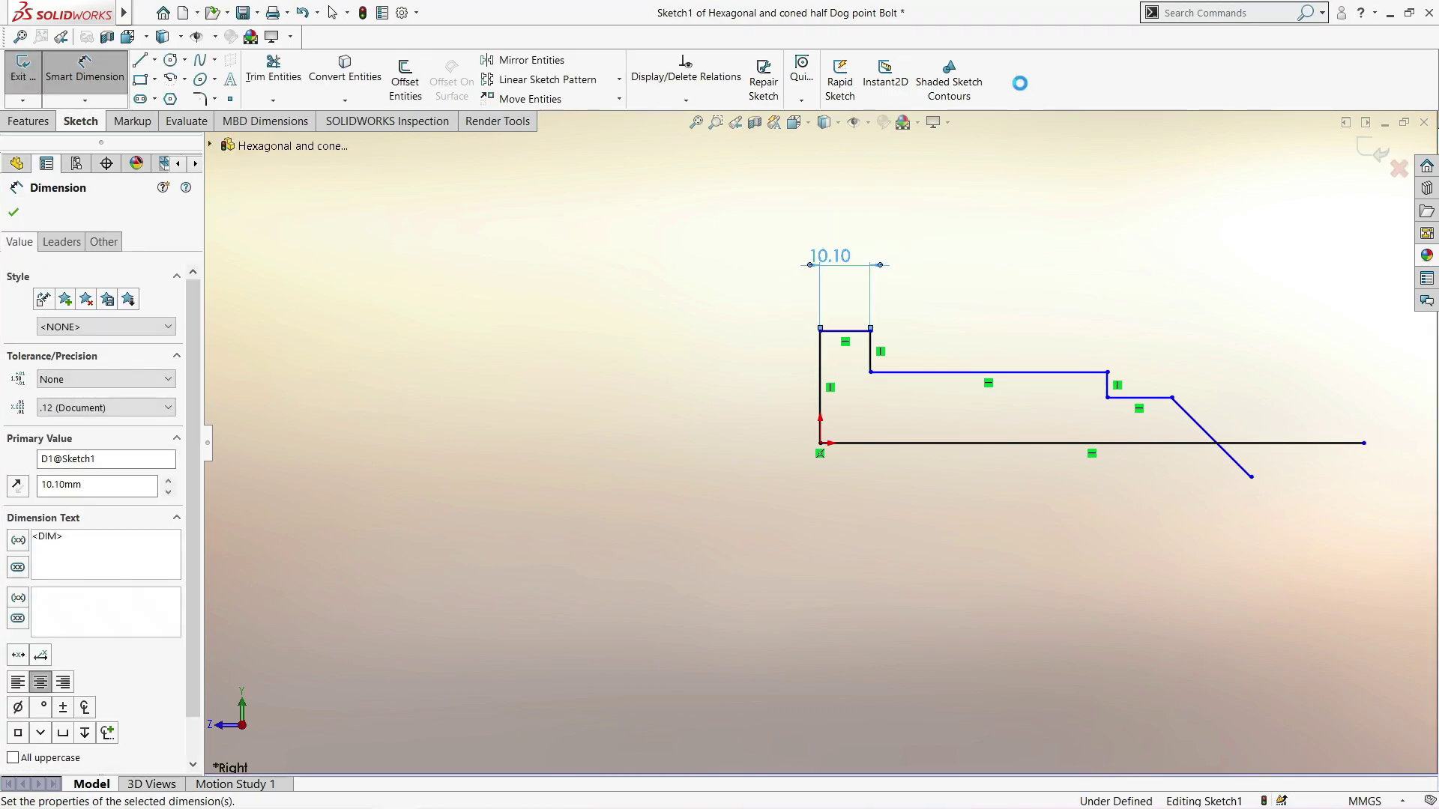
{"action": "left_click", "coordinate": [852, 334]}
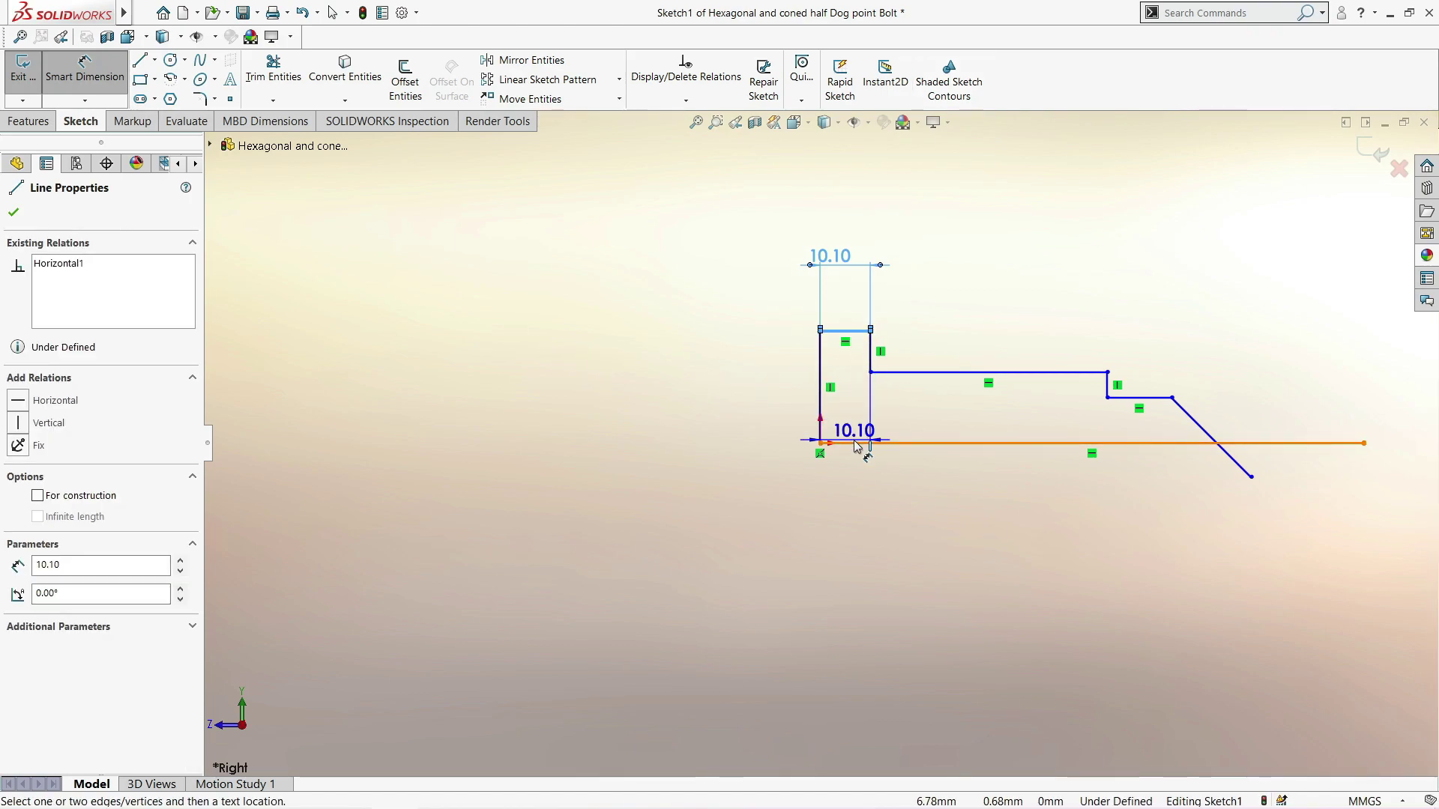
{"action": "left_click", "coordinate": [857, 443]}
{"action": "left_click", "coordinate": [733, 398]}
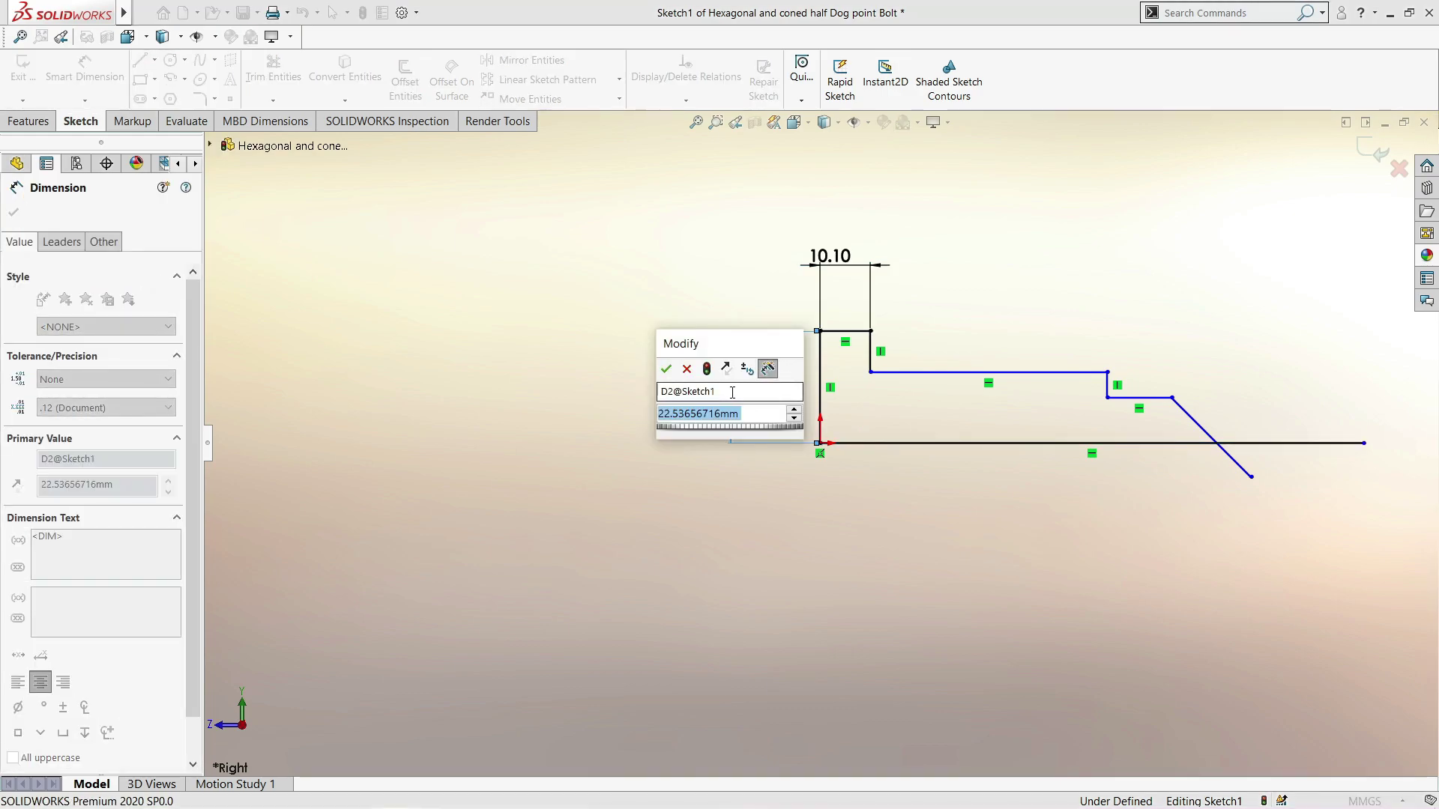
{"action": "type", "text": "10.5"}
{"action": "key", "text": "Return"}
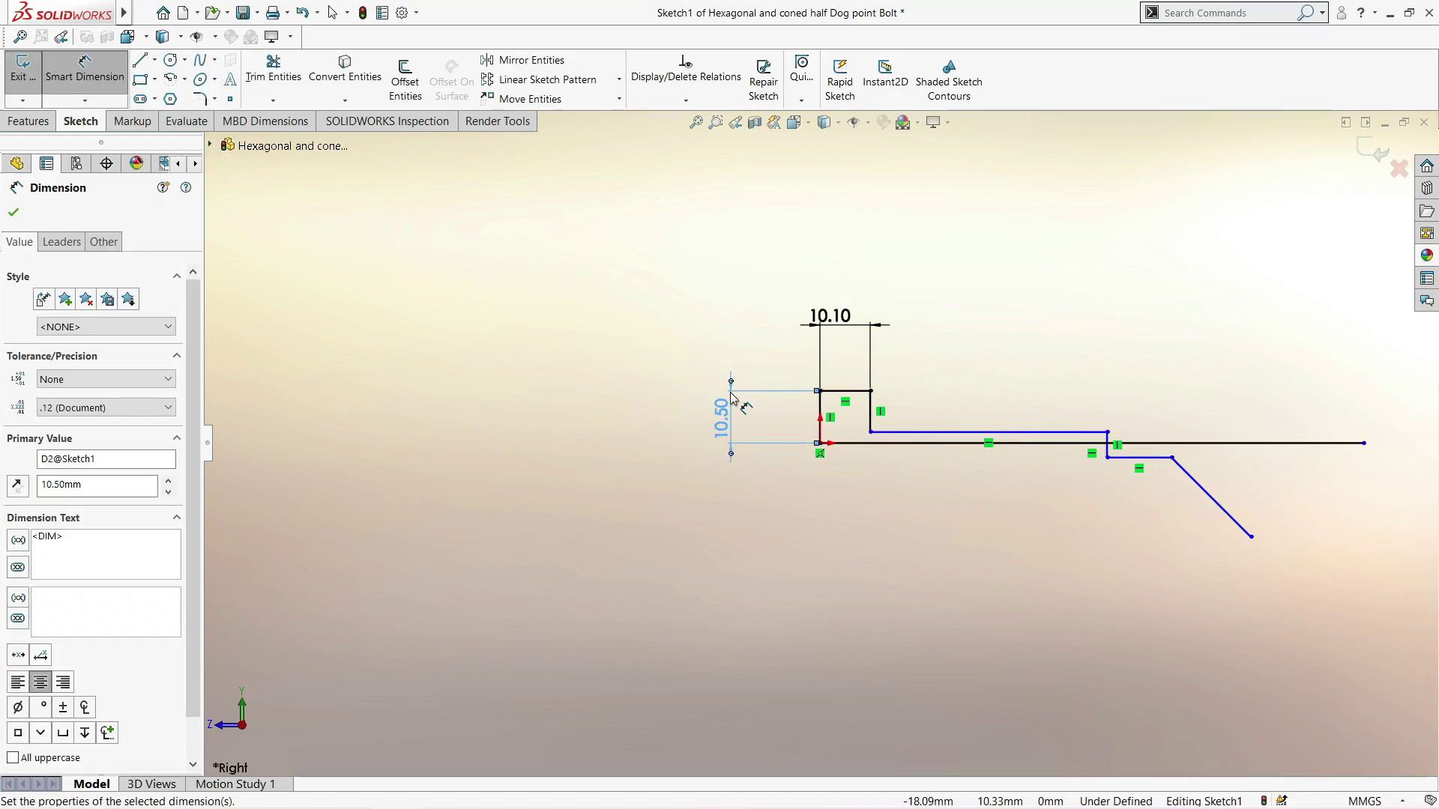
Drag the small step endpoint near the point upward
{"action": "scroll", "coordinate": [1093, 455], "scroll_direction": "down", "scroll_amount": 2}
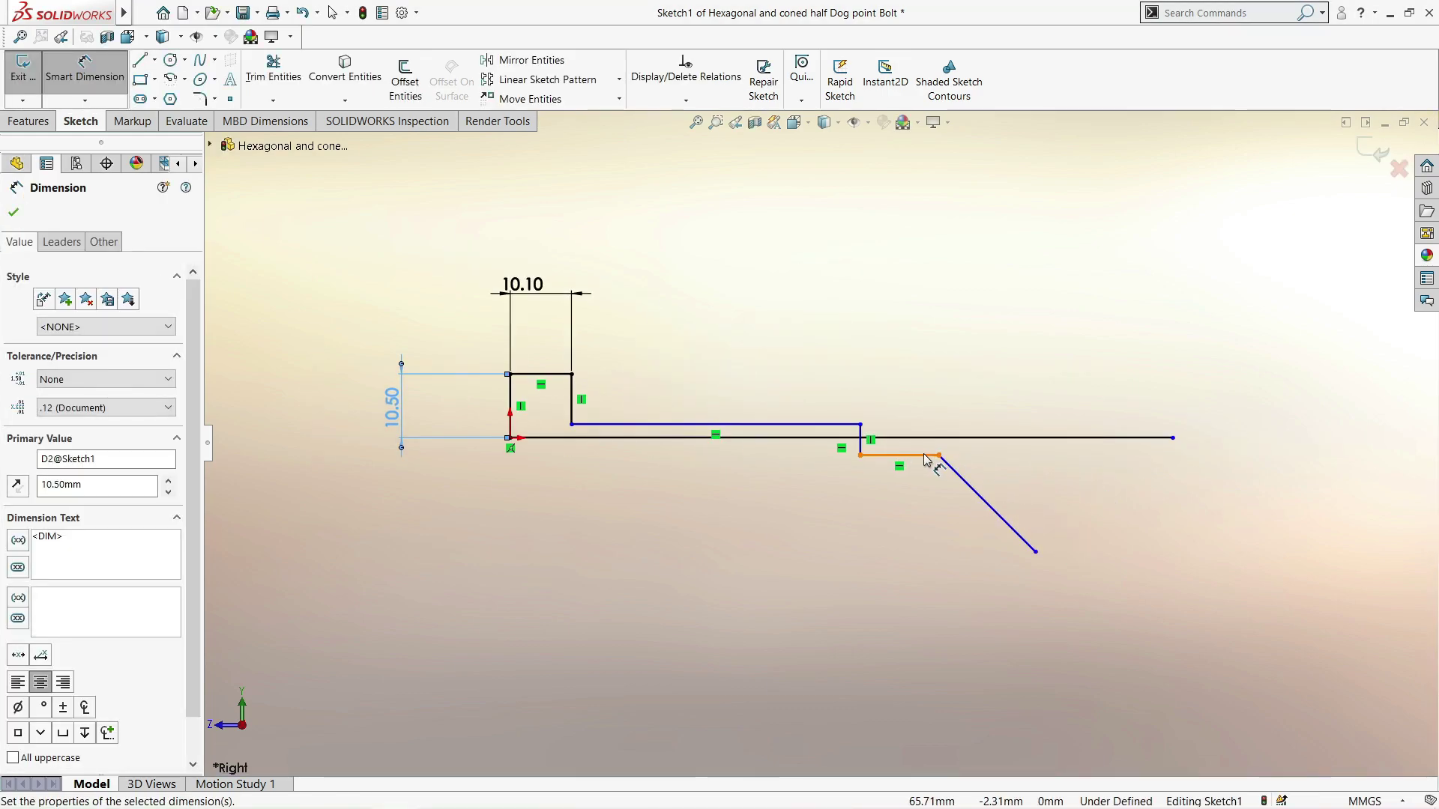
{"action": "scroll", "coordinate": [932, 459], "scroll_direction": "down", "scroll_amount": 2}
{"action": "key", "text": "Escape"}
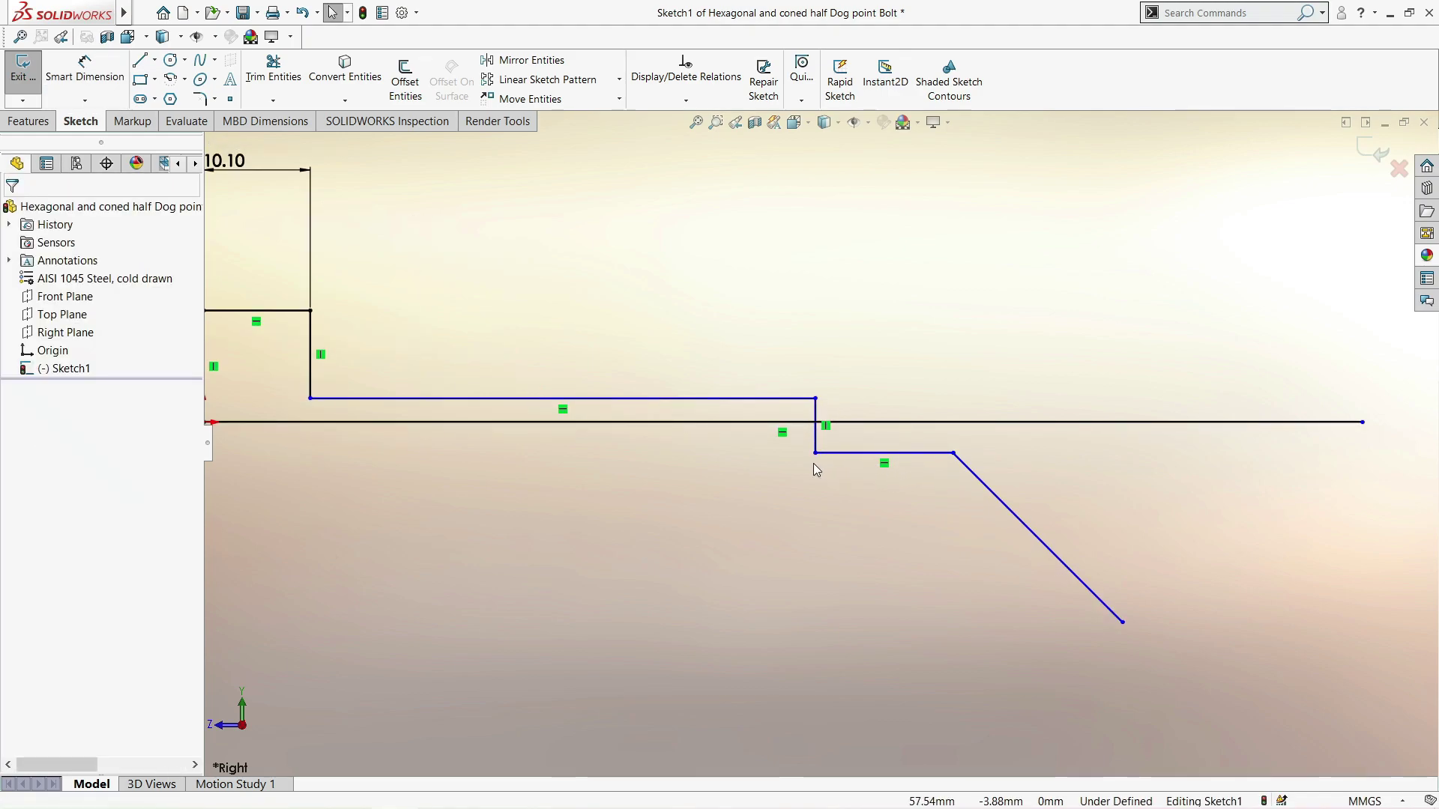
{"action": "left_click_drag", "start_coordinate": [815, 454], "coordinate": [814, 412]}
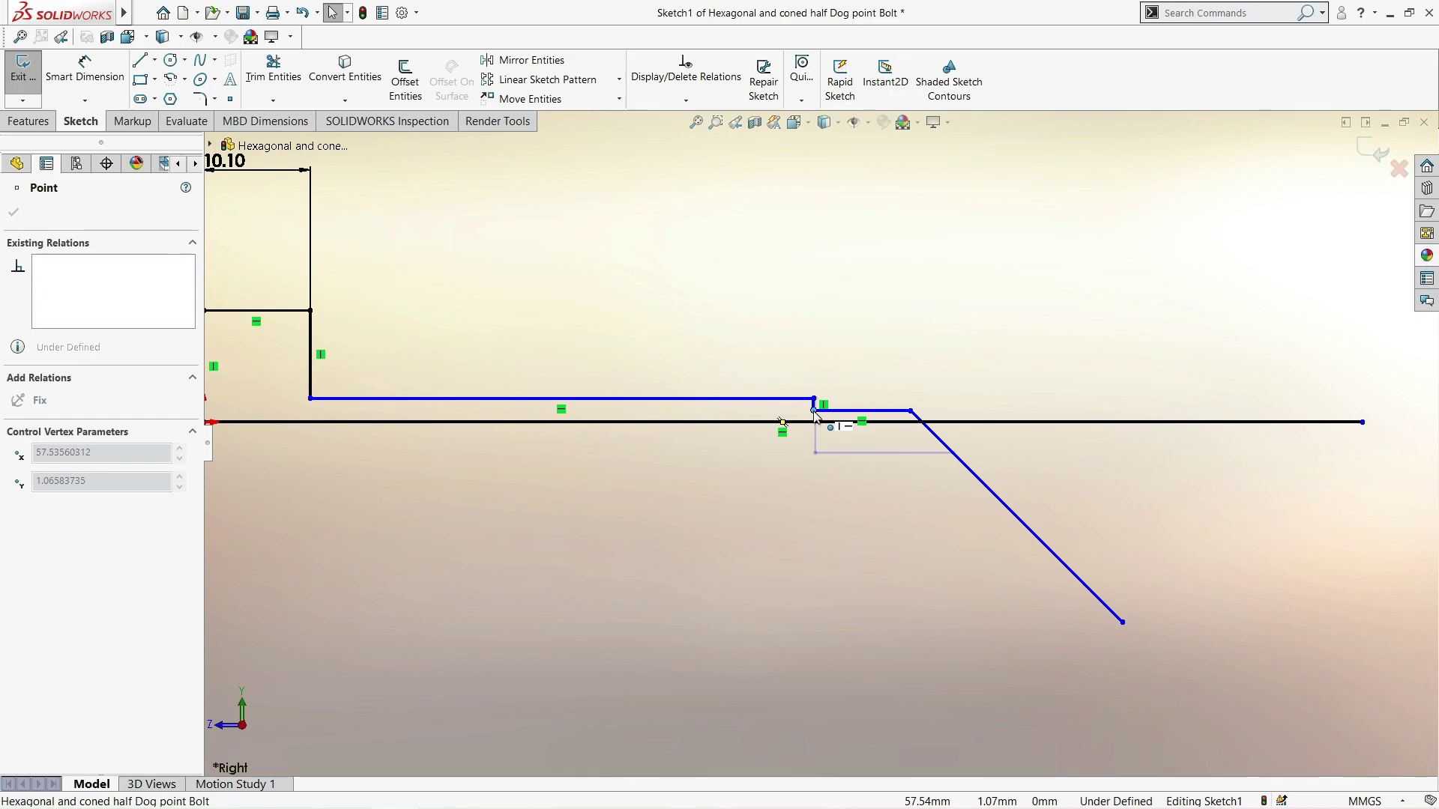
{"action": "key", "text": "Escape"}
{"action": "scroll", "coordinate": [739, 446], "scroll_direction": "up", "scroll_amount": 2}
{"action": "scroll", "coordinate": [740, 446], "scroll_direction": "up", "scroll_amount": 2}
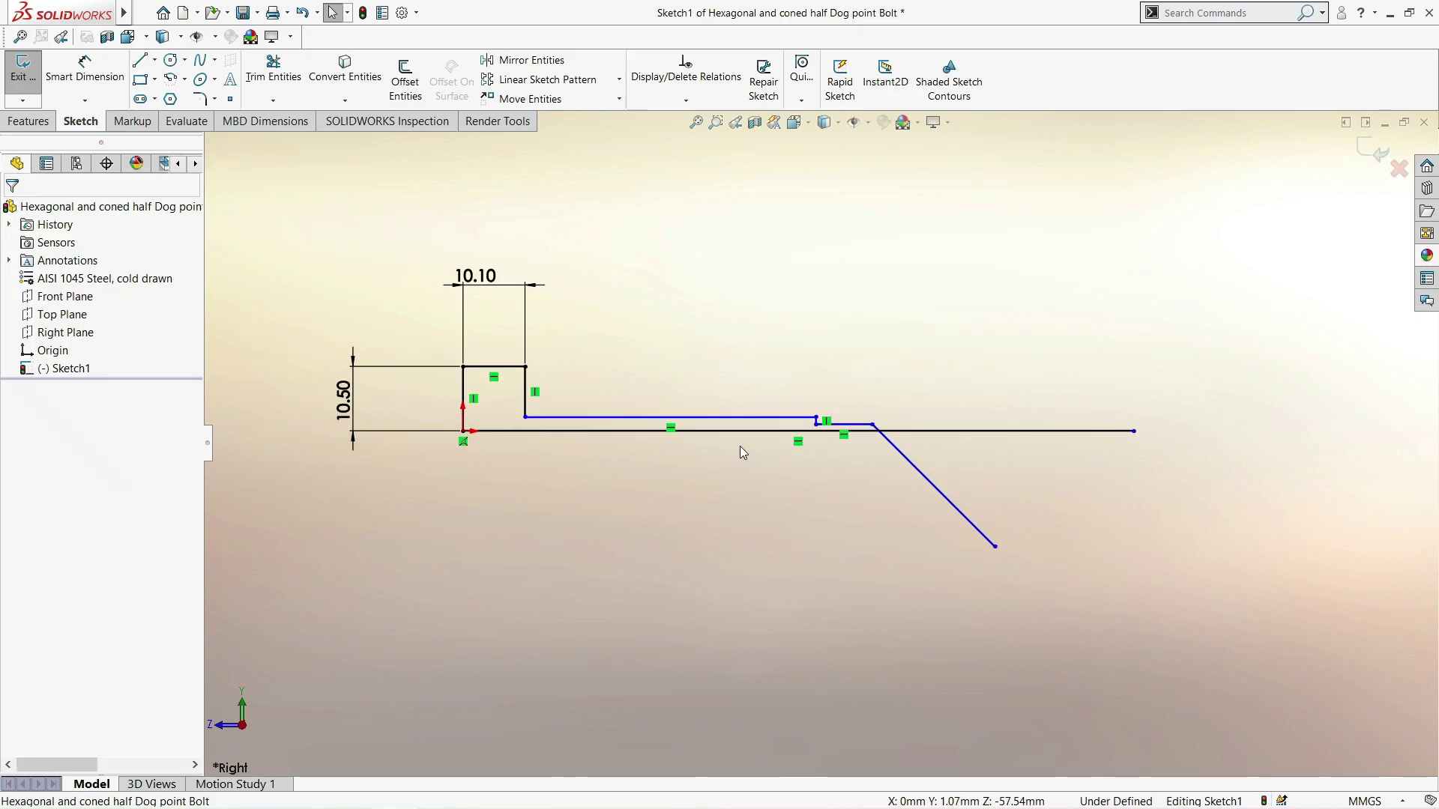
Dimension the angle between the axis and cone line to 57.5°
{"action": "left_click", "coordinate": [85, 69]}
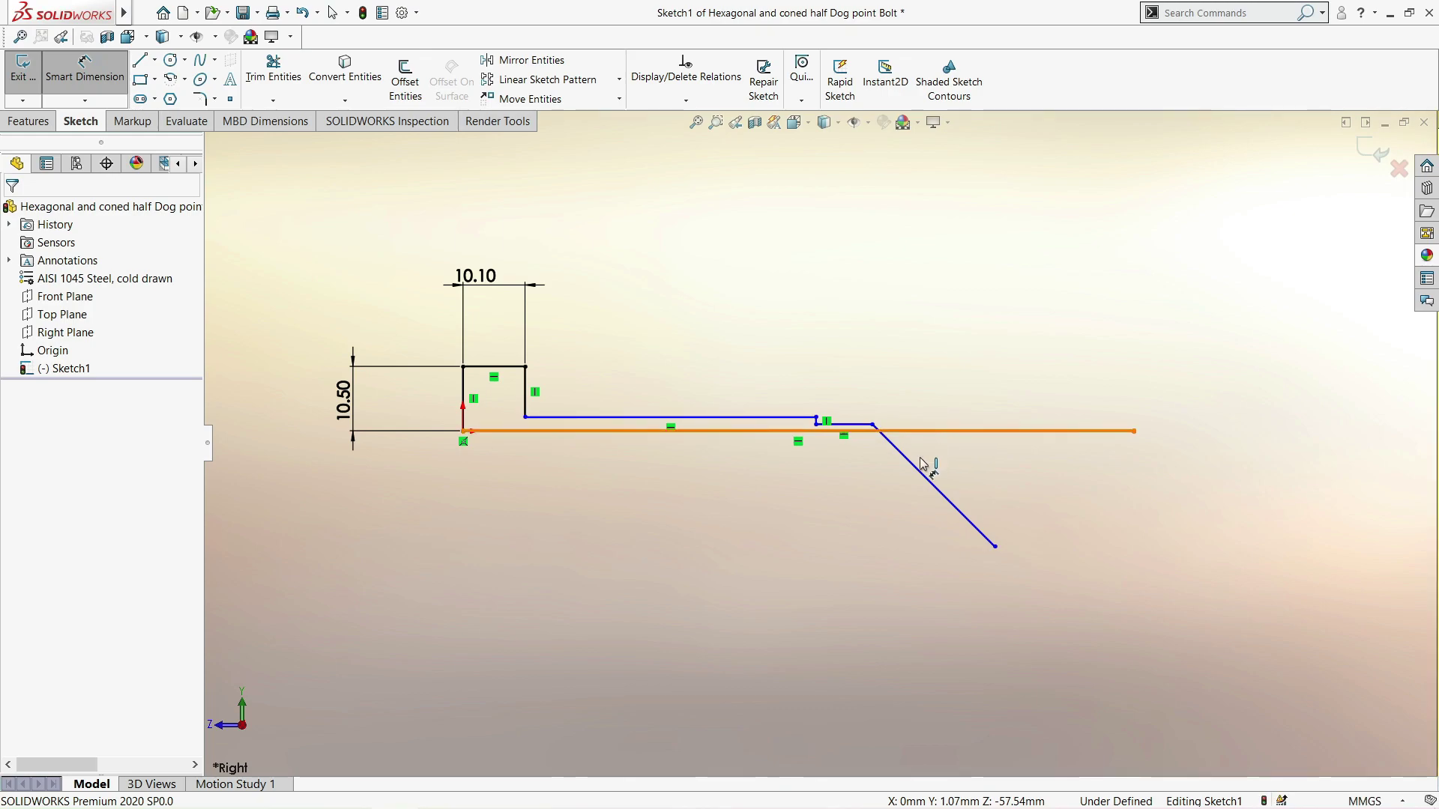
{"action": "left_click", "coordinate": [922, 432]}
{"action": "left_click", "coordinate": [937, 489]}
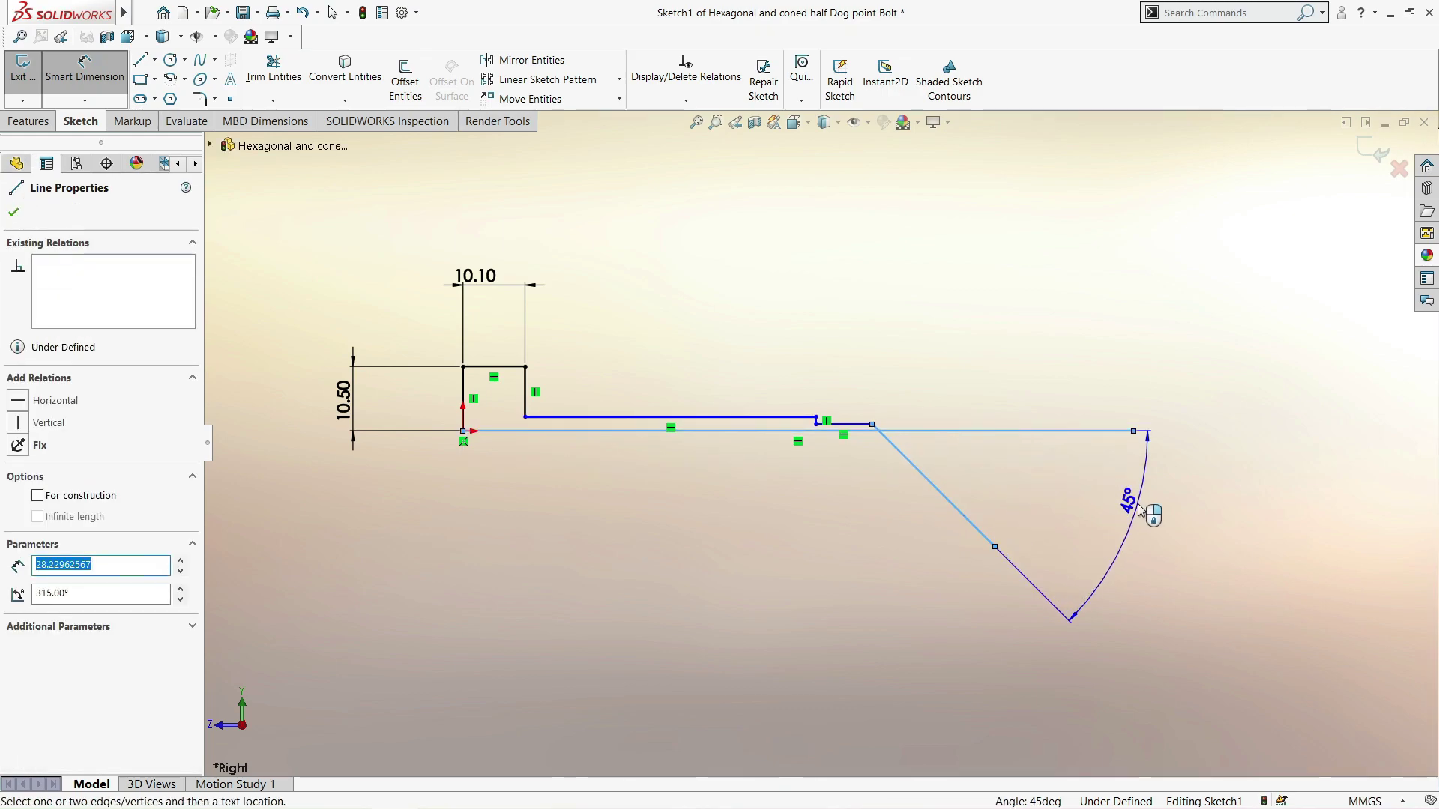
{"action": "left_click", "coordinate": [1139, 508]}
{"action": "left_click", "coordinate": [1142, 504]}
{"action": "type", "text": "5"}
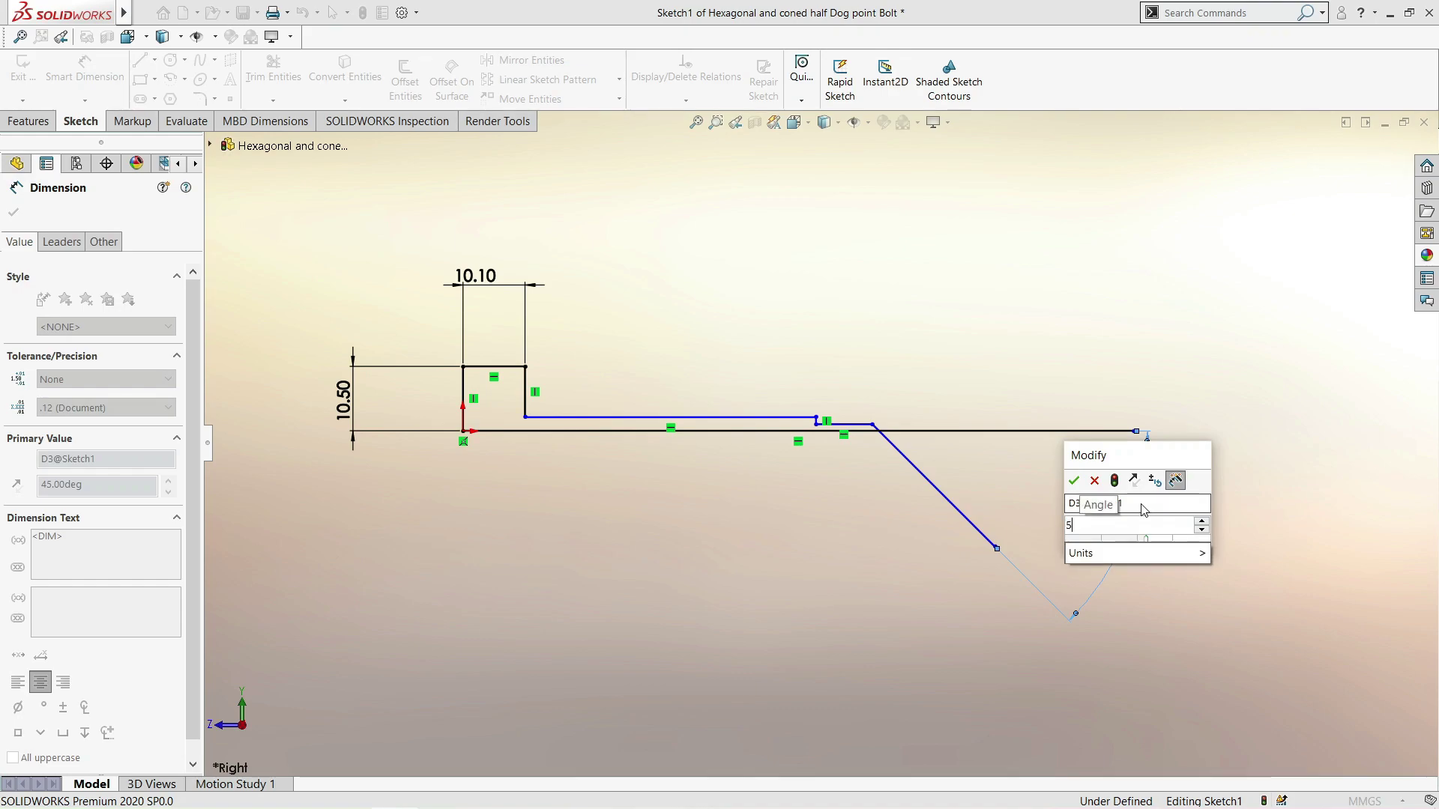
{"action": "type", "text": "Angle"}
{"action": "key", "text": "Return"}
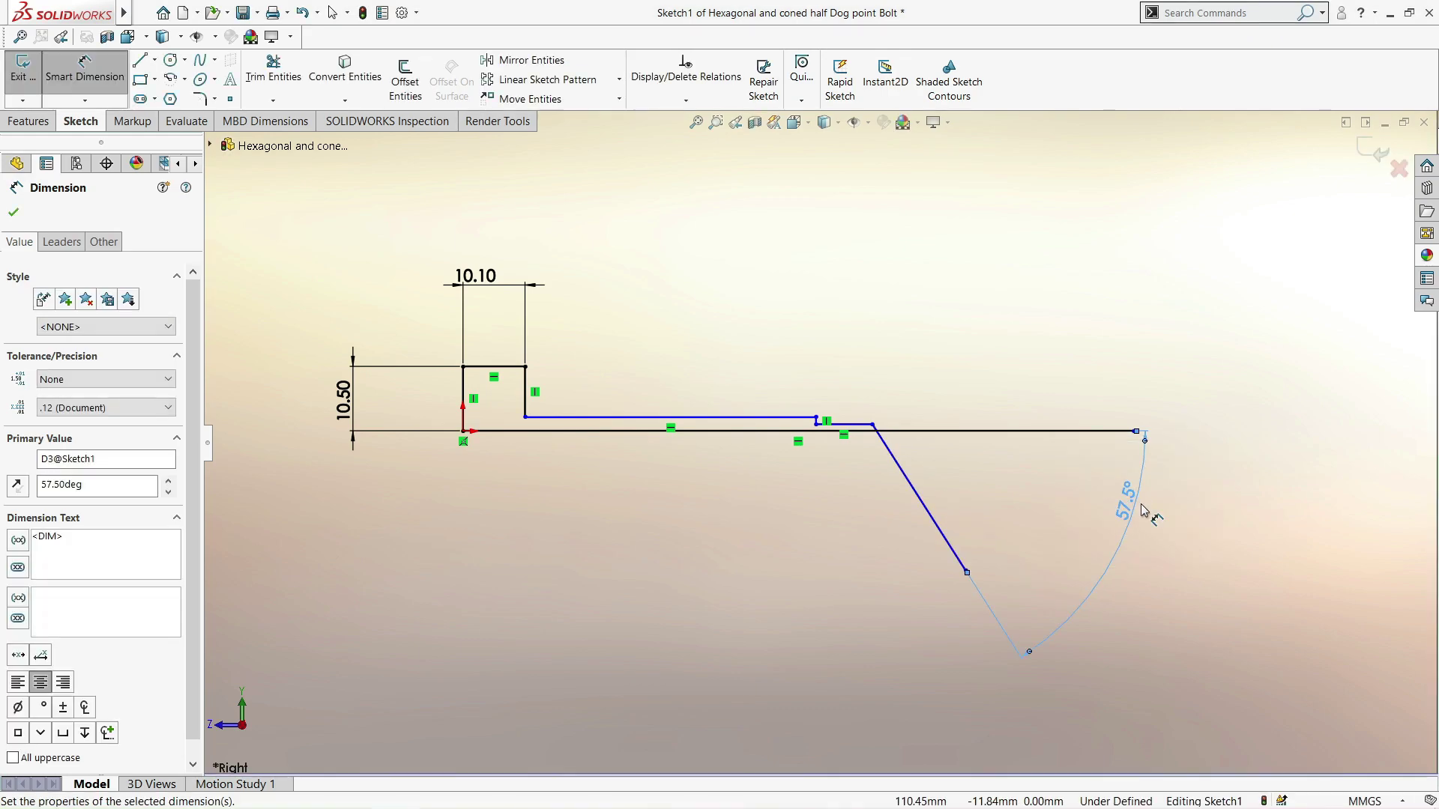
{"action": "scroll", "coordinate": [867, 492], "scroll_direction": "up", "scroll_amount": 2}
{"action": "scroll", "coordinate": [817, 478], "scroll_direction": "down", "scroll_amount": 2}
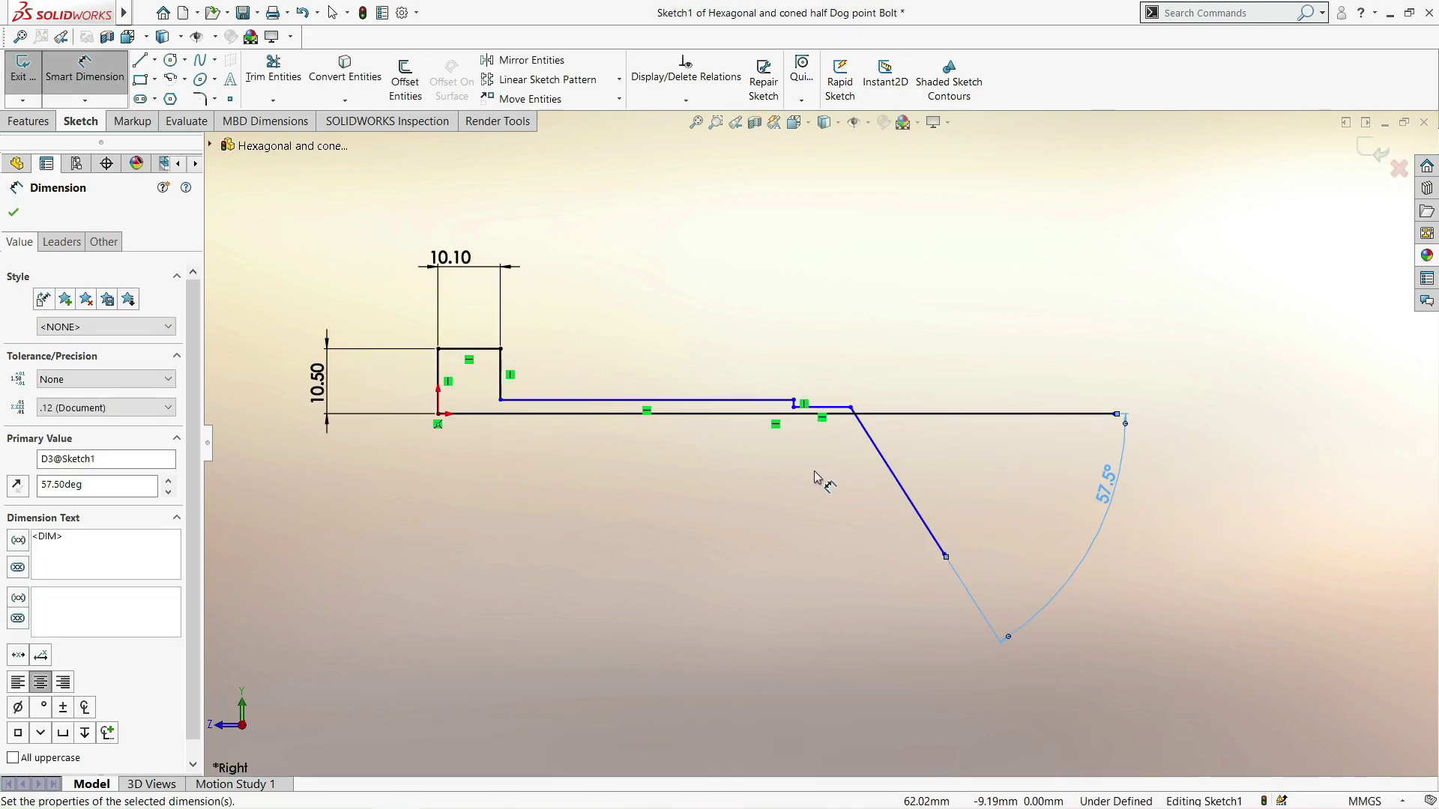
Set the upper step line's vertical dimension to 8 mm
{"action": "left_click", "coordinate": [553, 413]}
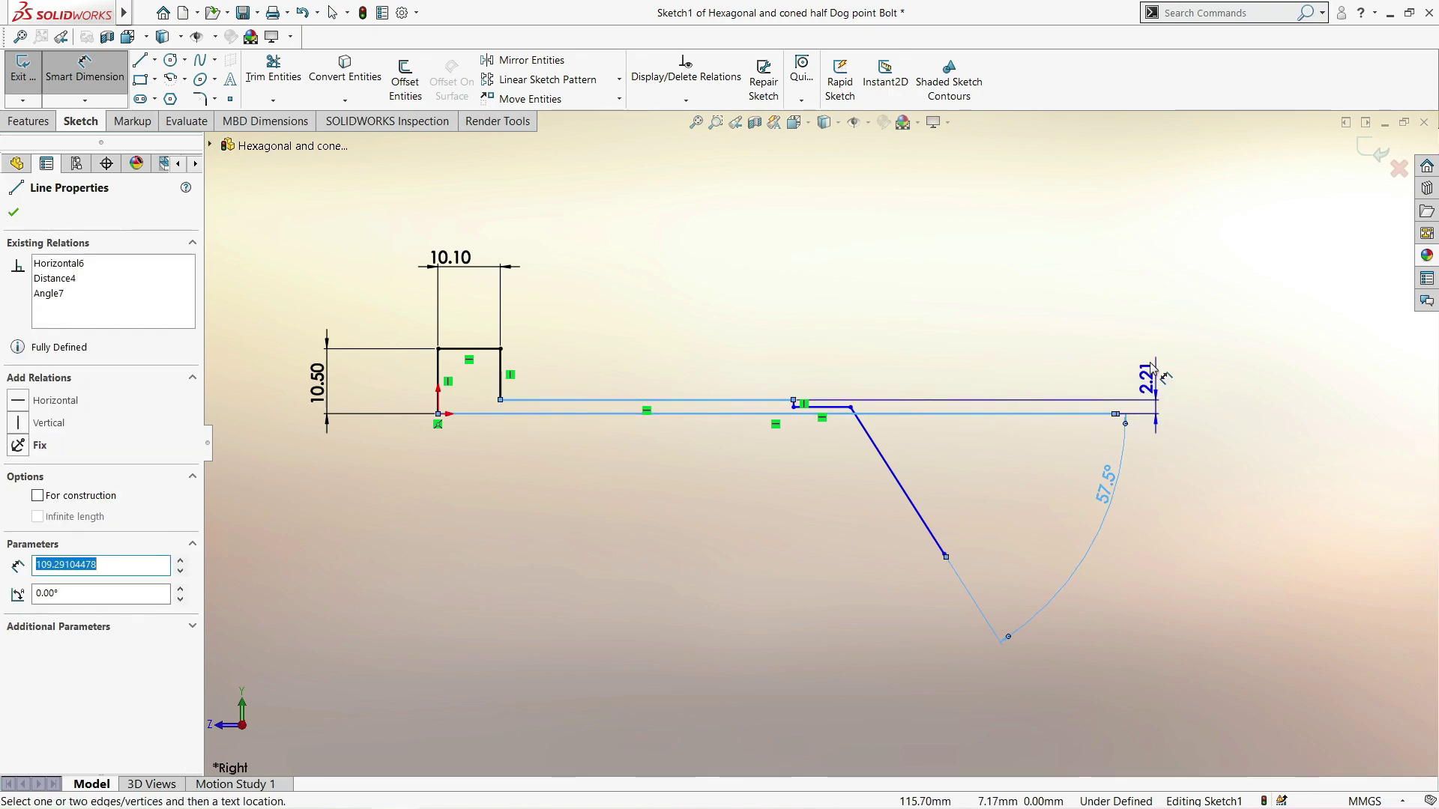
{"action": "left_click", "coordinate": [1056, 311]}
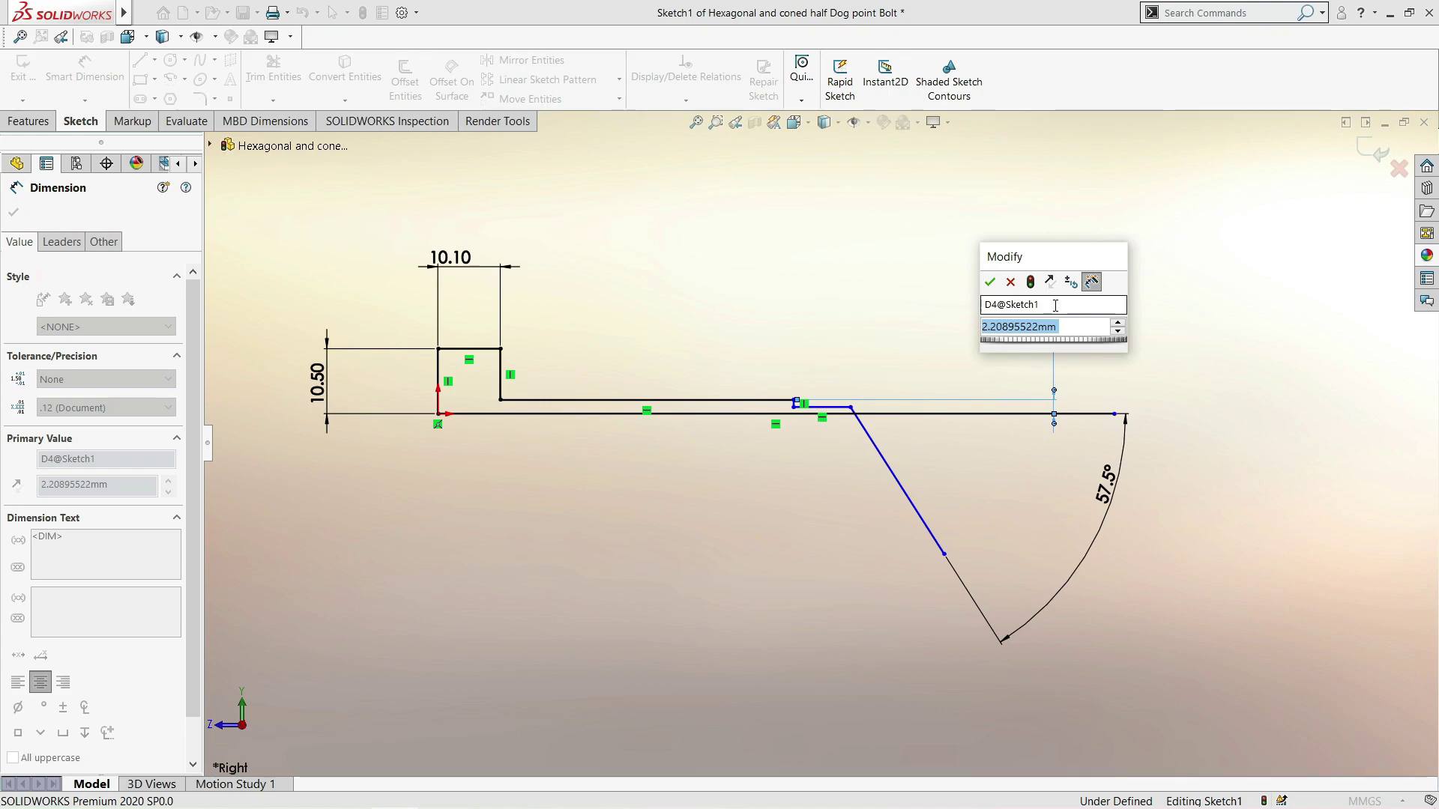
{"action": "type", "text": "8"}
{"action": "key", "text": "Return"}
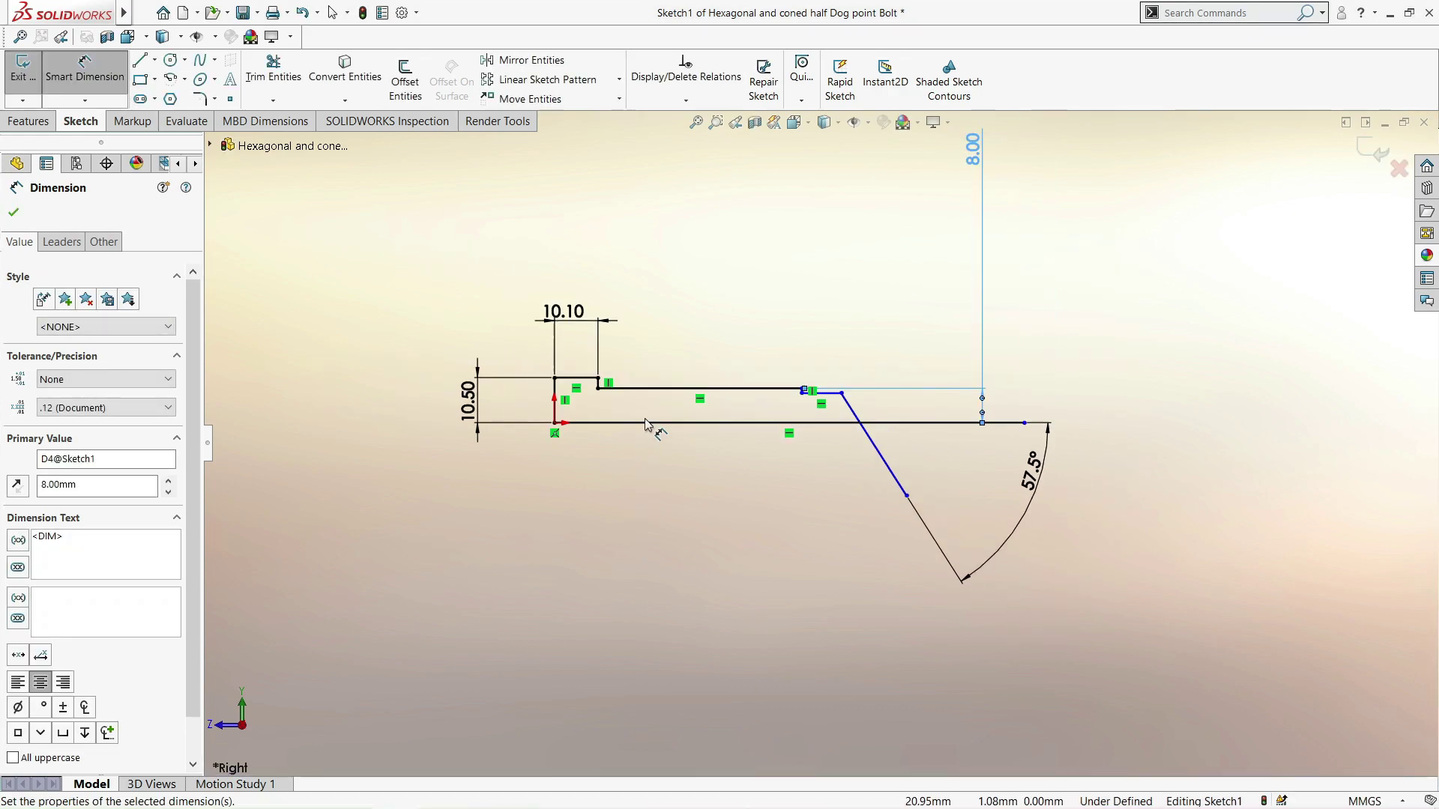
{"action": "scroll", "coordinate": [646, 424], "scroll_direction": "down", "scroll_amount": 3}
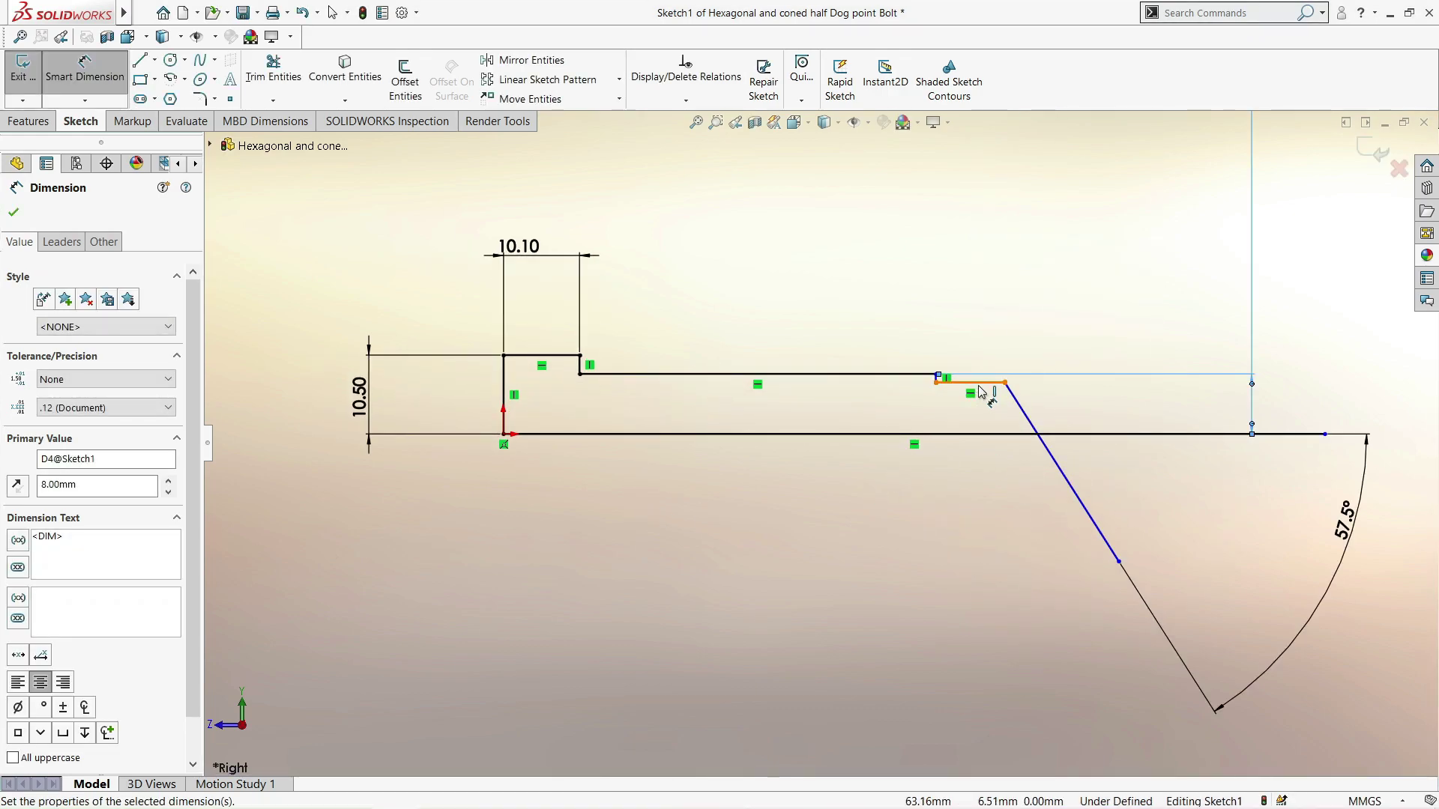
Dimension the short step line above the bottom line to 5.90 mm
{"action": "left_click", "coordinate": [979, 386]}
{"action": "left_click", "coordinate": [988, 433]}
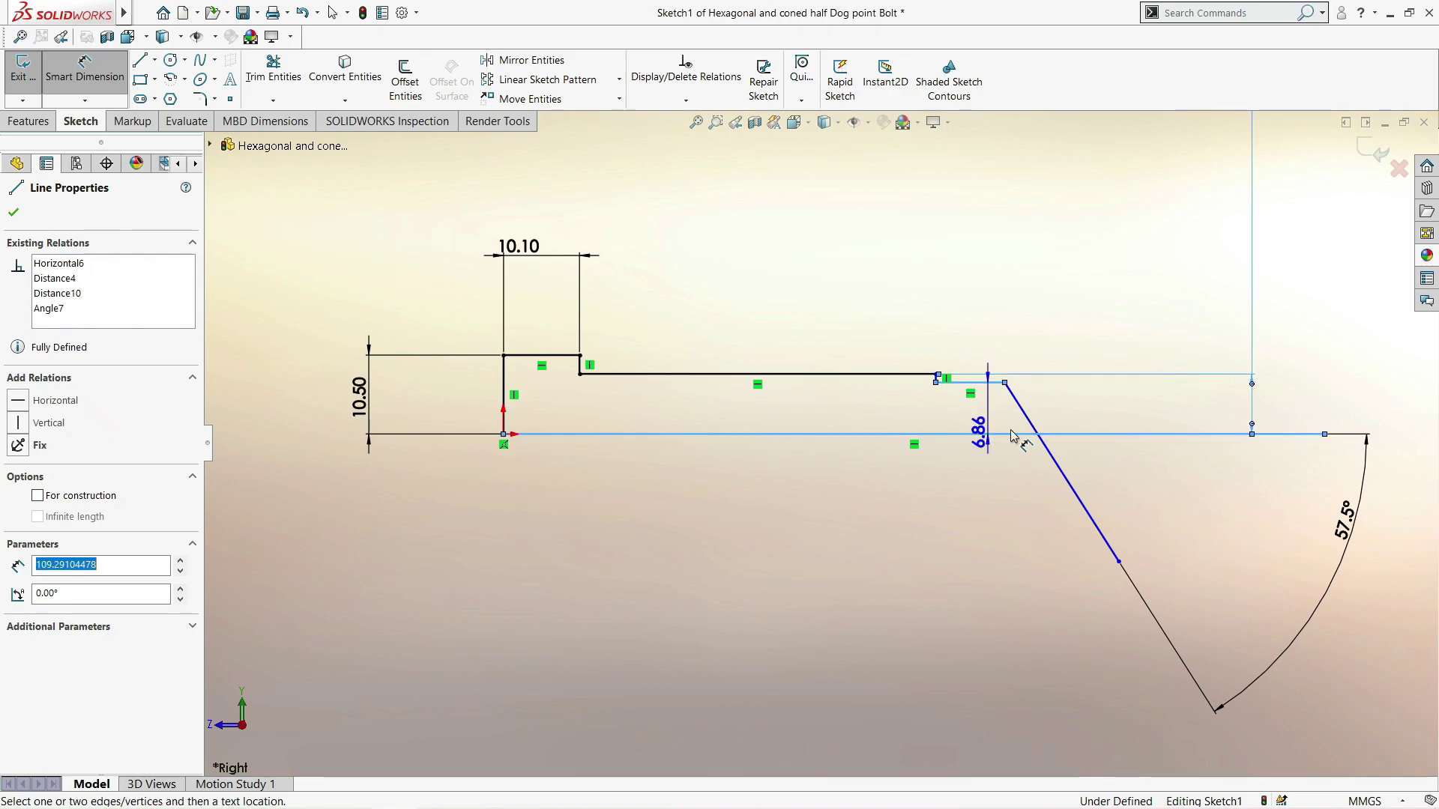
{"action": "key", "text": "z"}
{"action": "left_click", "coordinate": [1166, 291]}
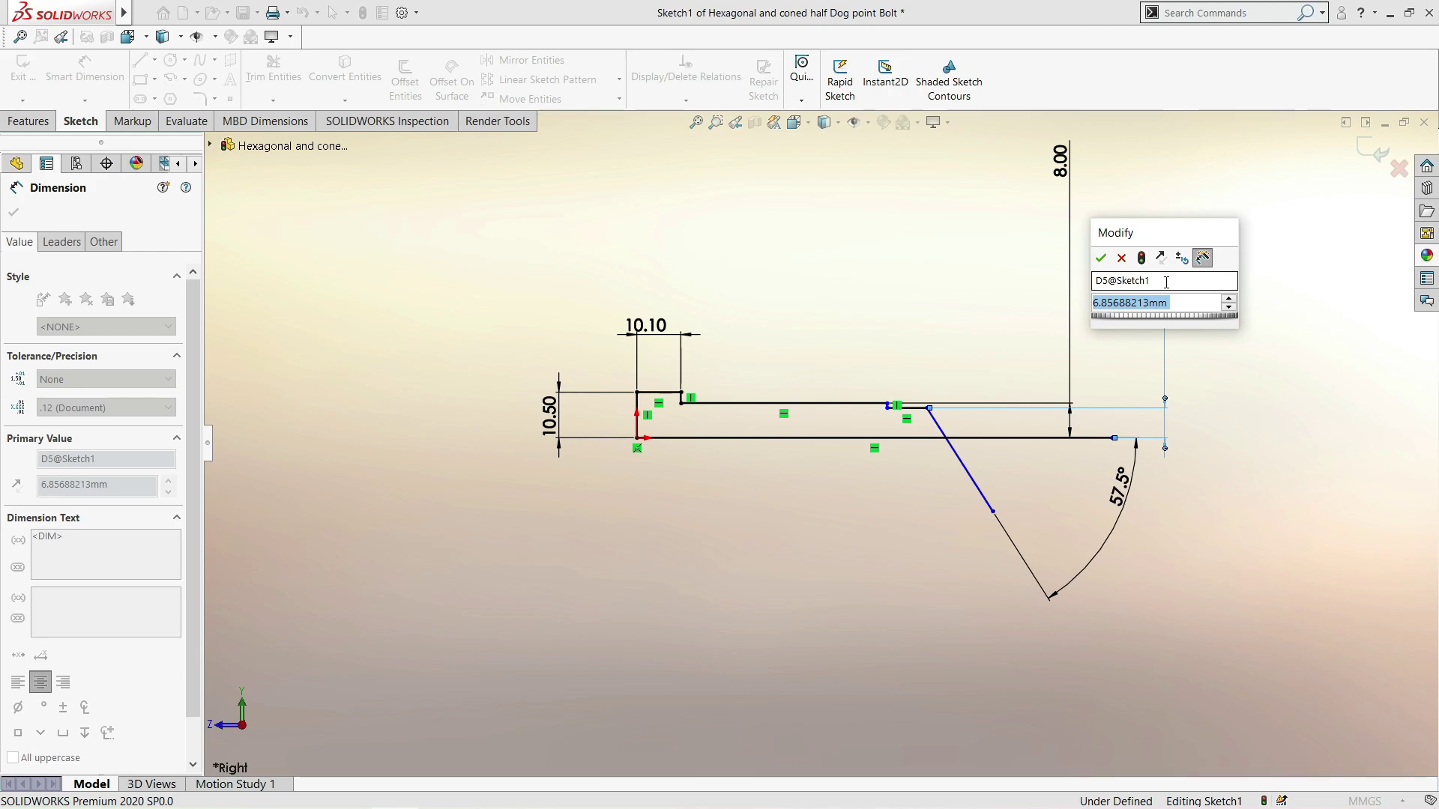
{"action": "type", "text": "5.9"}
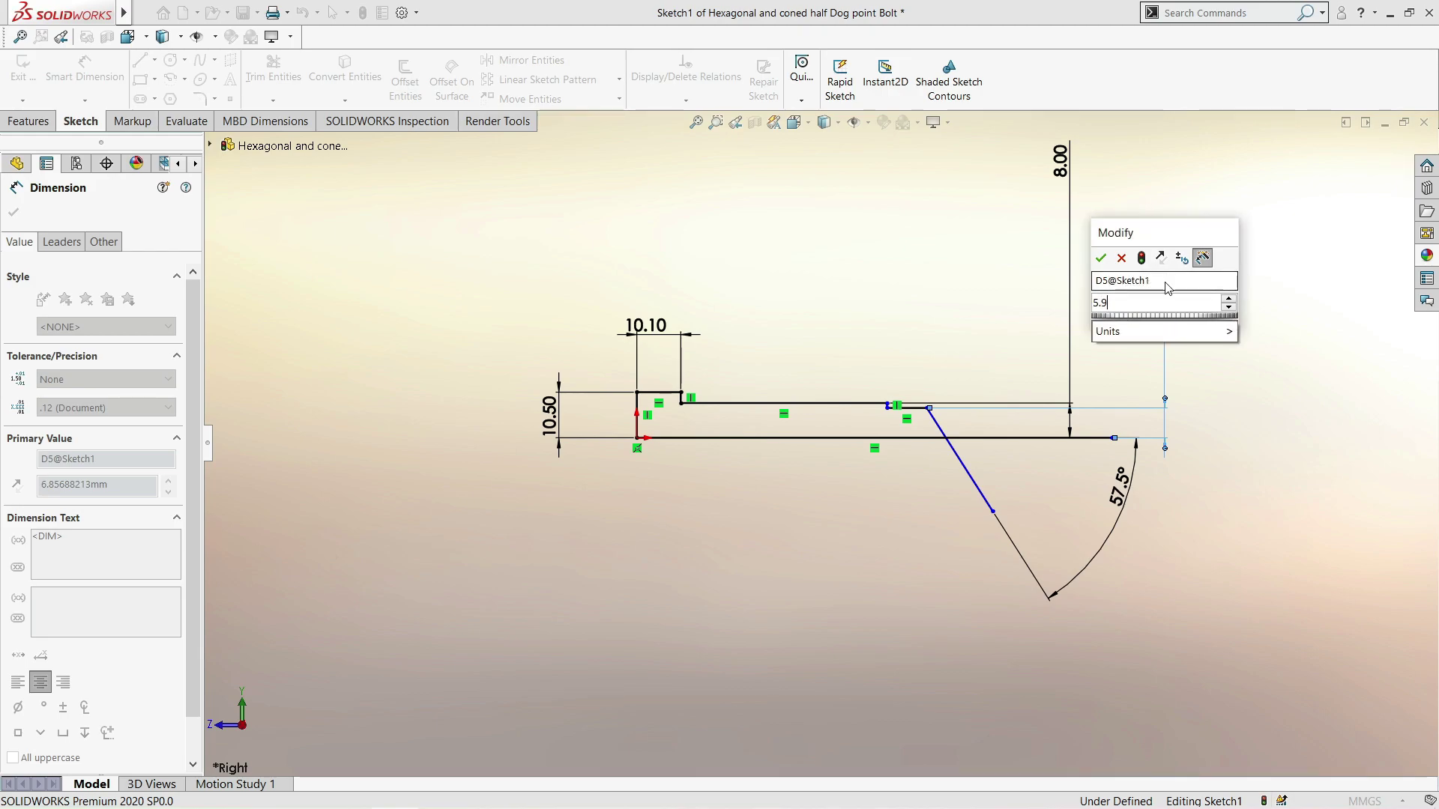
{"action": "key", "text": "Return"}
{"action": "scroll", "coordinate": [875, 425], "scroll_direction": "up", "scroll_amount": 1}
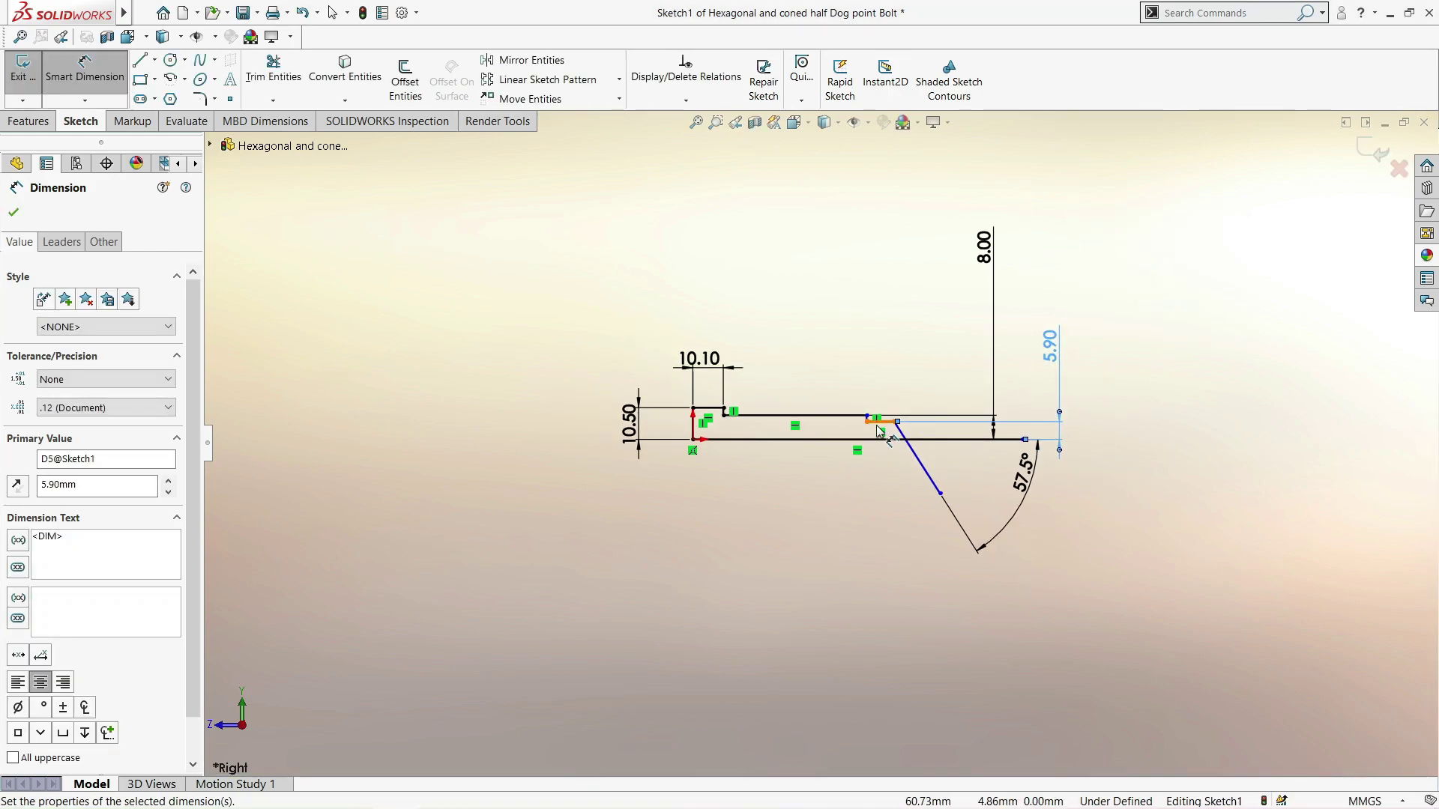
{"action": "scroll", "coordinate": [824, 420], "scroll_direction": "down", "scroll_amount": 3}
{"action": "scroll", "coordinate": [777, 436], "scroll_direction": "down", "scroll_amount": 1}
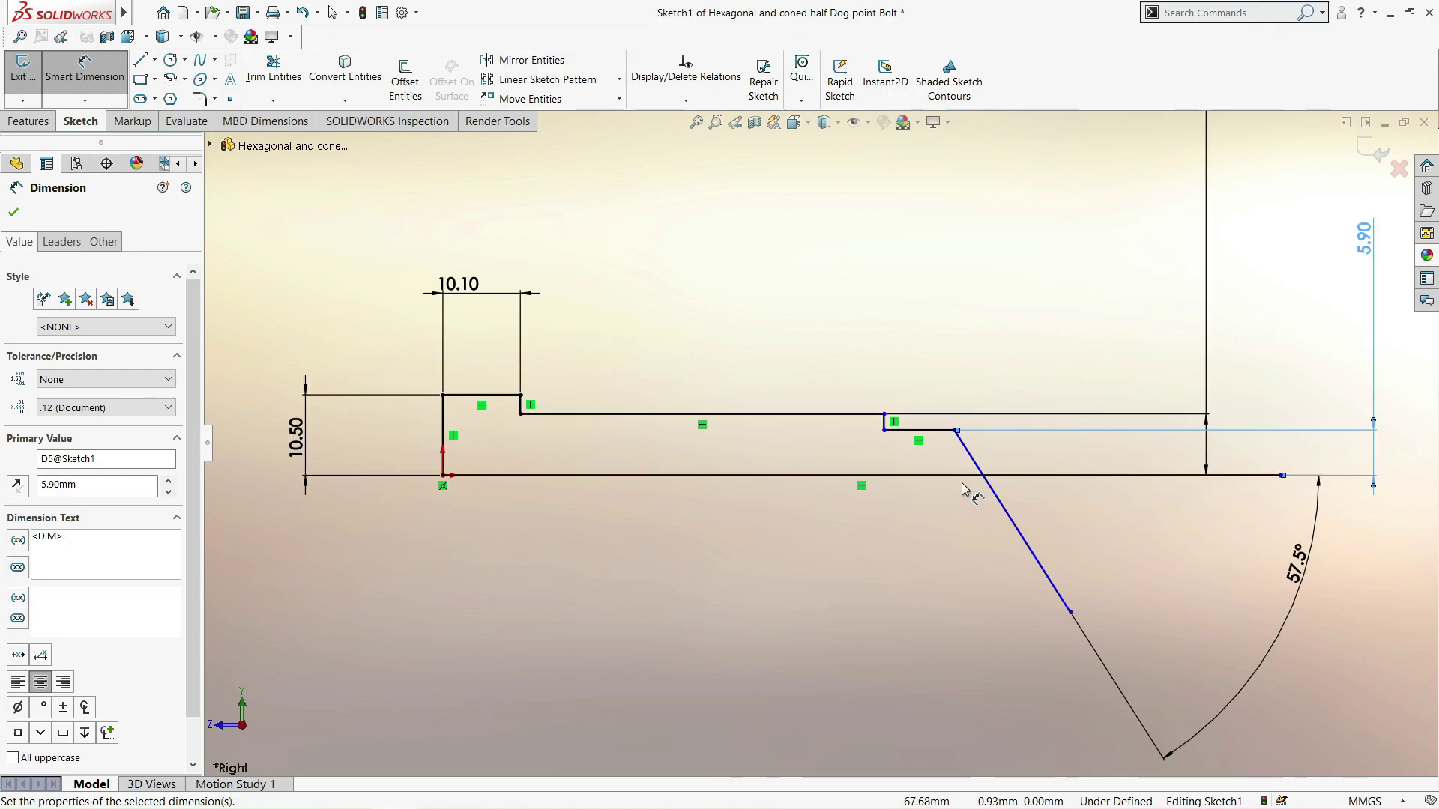
{"action": "scroll", "coordinate": [963, 489], "scroll_direction": "up", "scroll_amount": 1}
{"action": "scroll", "coordinate": [860, 491], "scroll_direction": "down", "scroll_amount": 1}
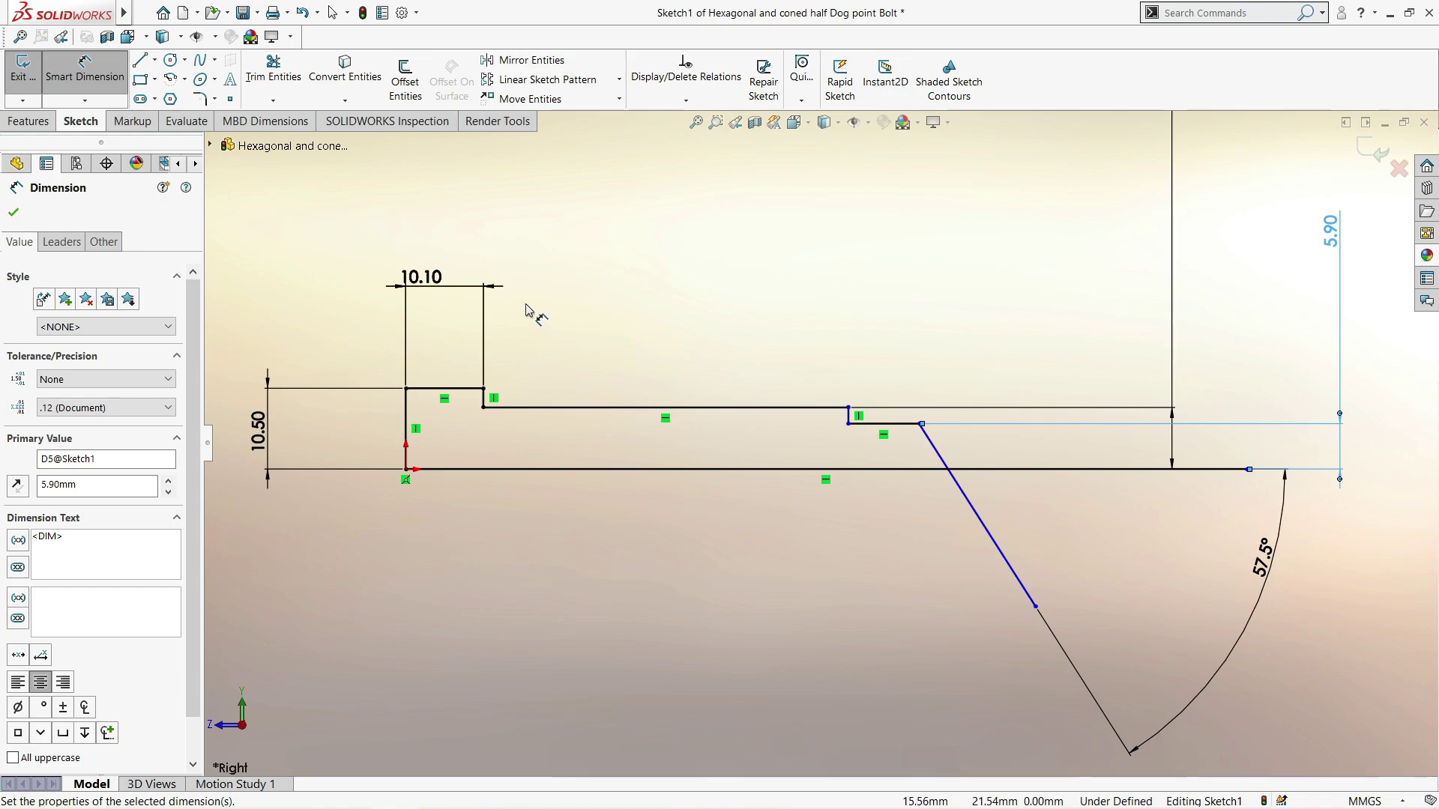
Add a 17.29 mm horizontal length from the short vertical step line
{"action": "left_click", "coordinate": [486, 408]}
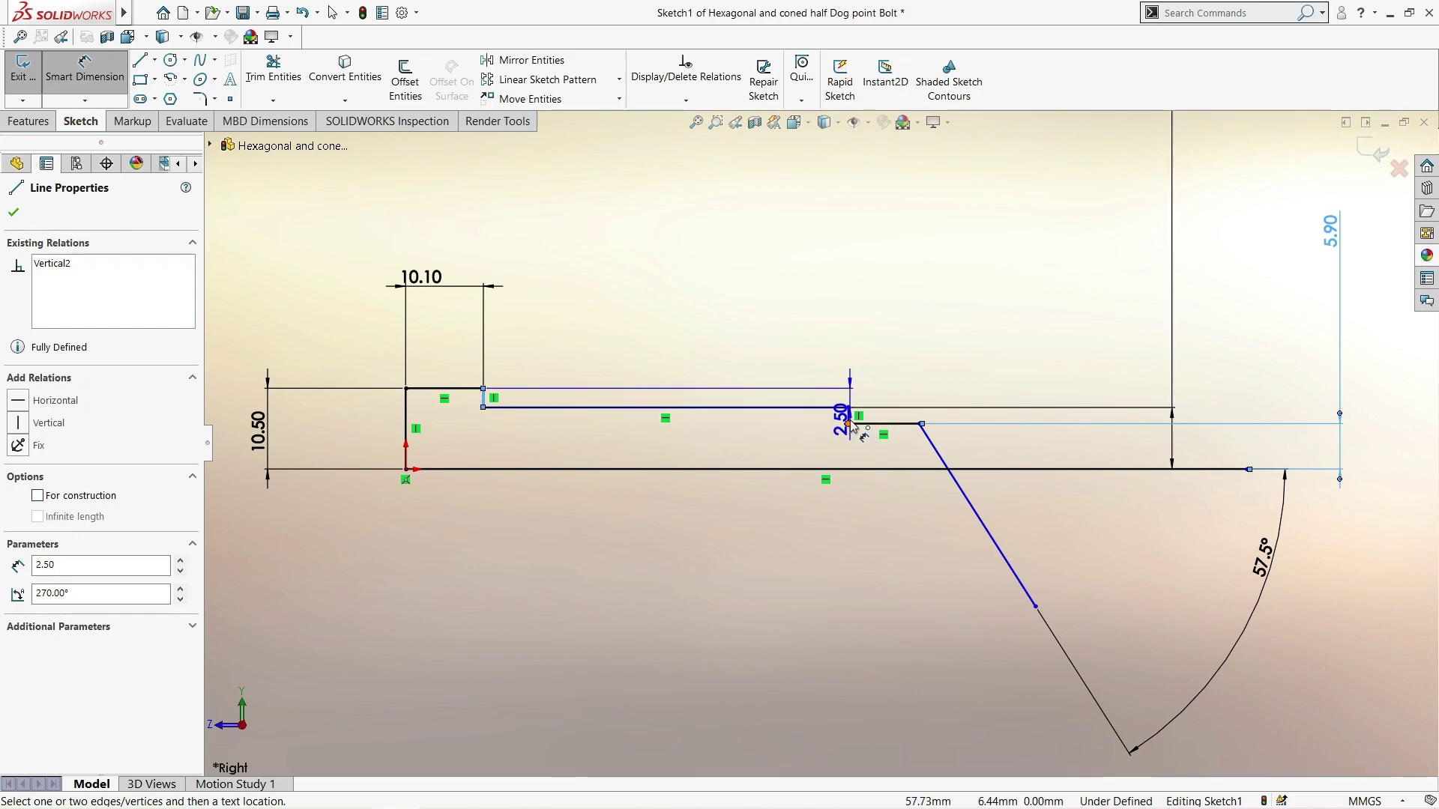
{"action": "left_click", "coordinate": [848, 424]}
{"action": "left_click", "coordinate": [794, 534]}
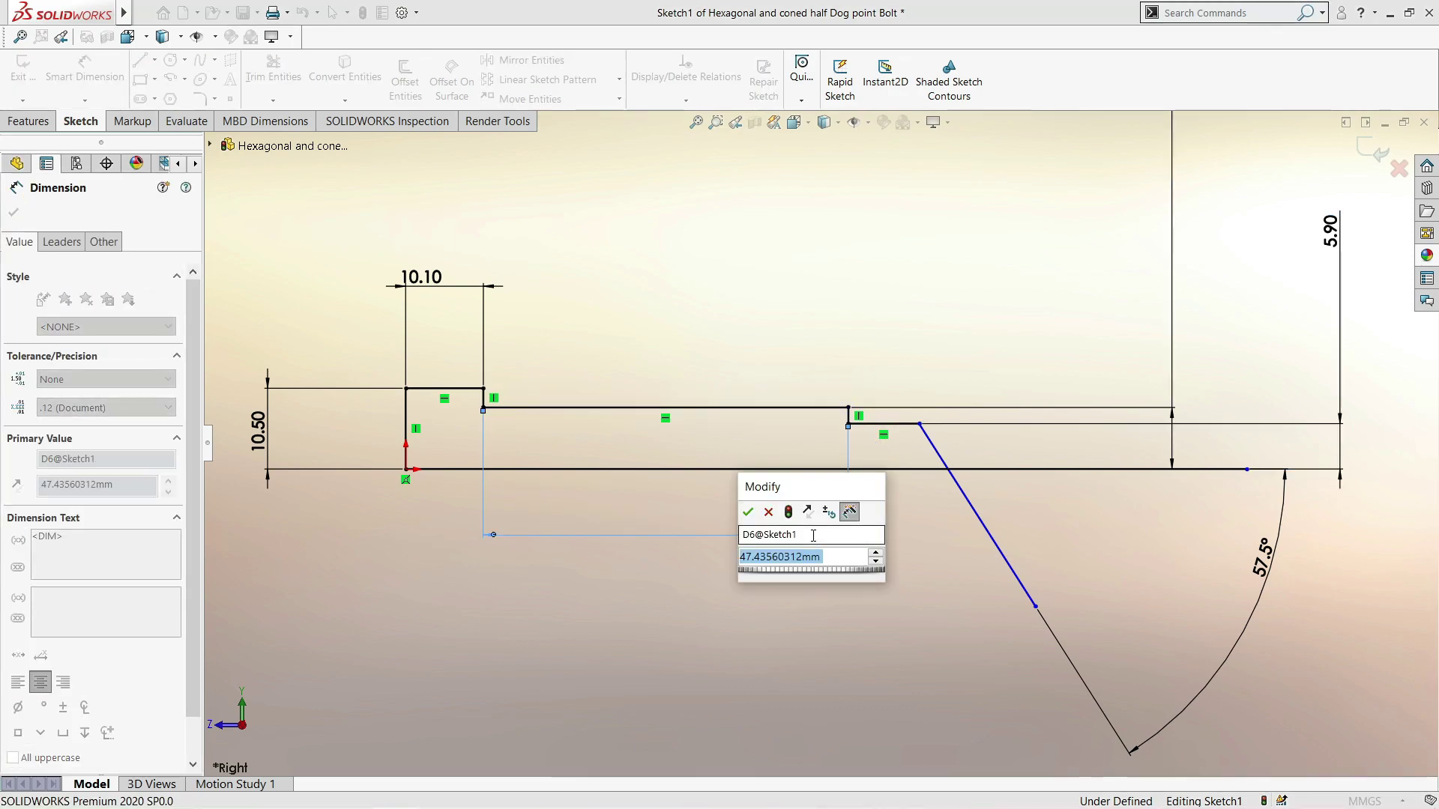
{"action": "type", "text": "17"}
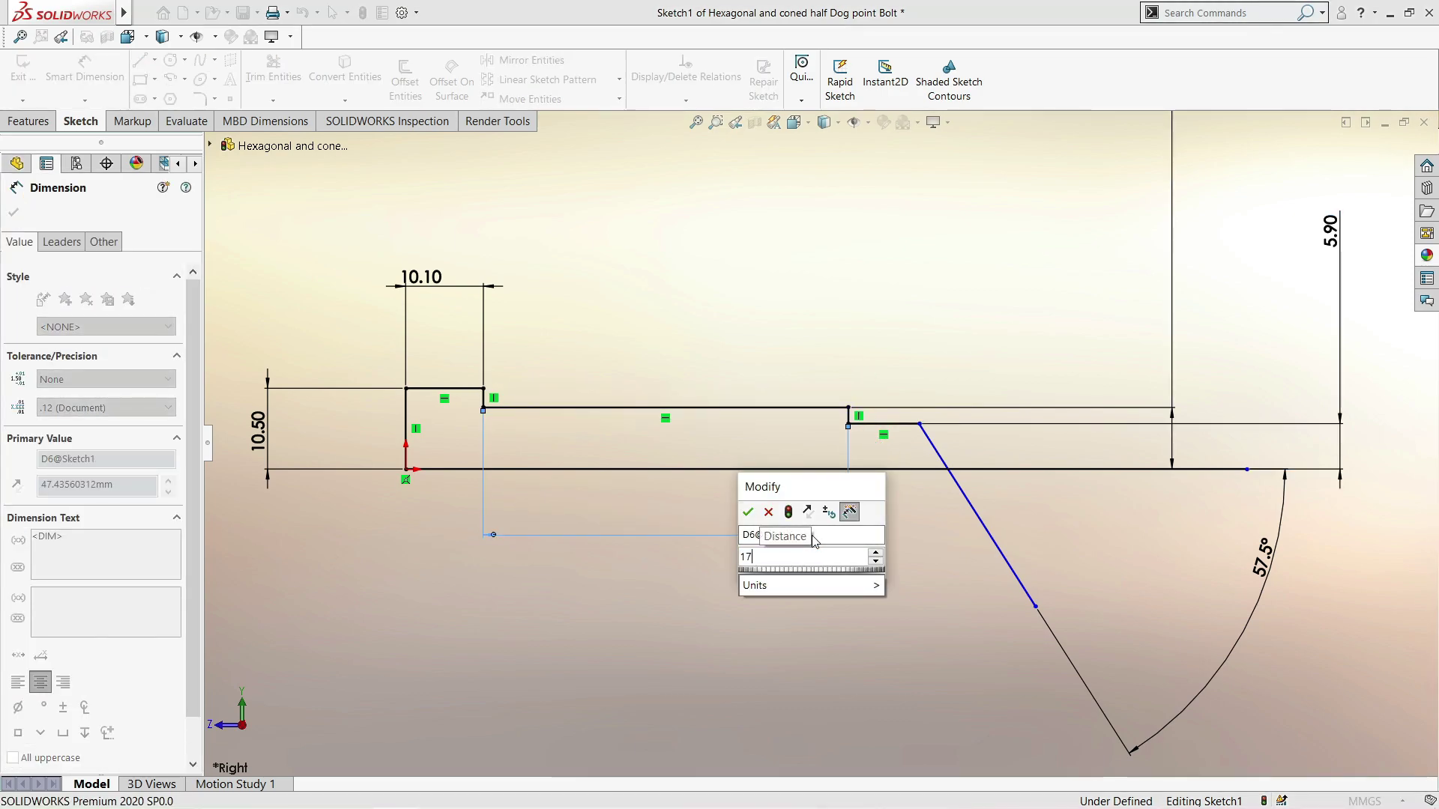
{"action": "type", "text": ".29"}
{"action": "key", "text": "Return"}
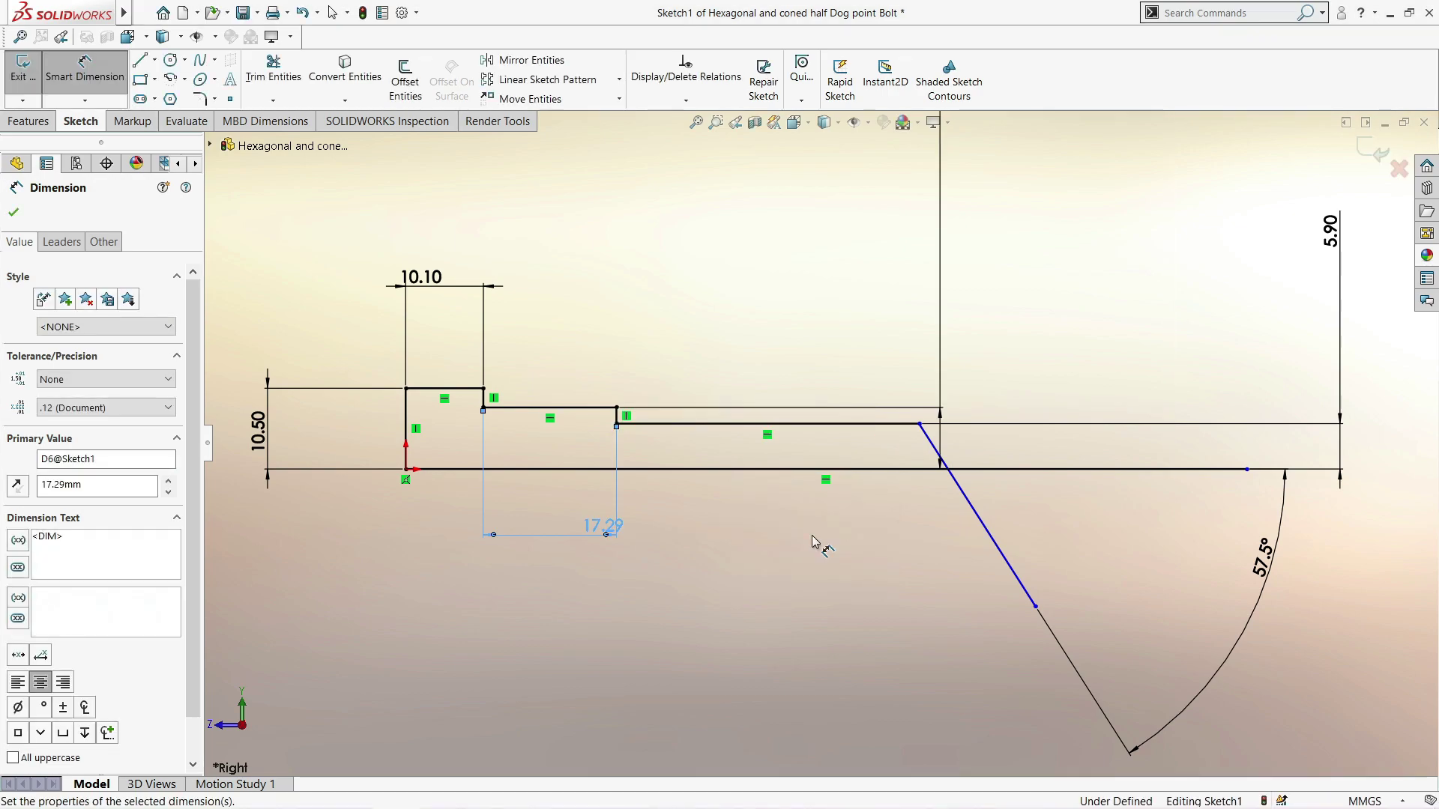
{"action": "scroll", "coordinate": [752, 452], "scroll_direction": "up", "scroll_amount": 2}
{"action": "scroll", "coordinate": [747, 452], "scroll_direction": "down", "scroll_amount": 2}
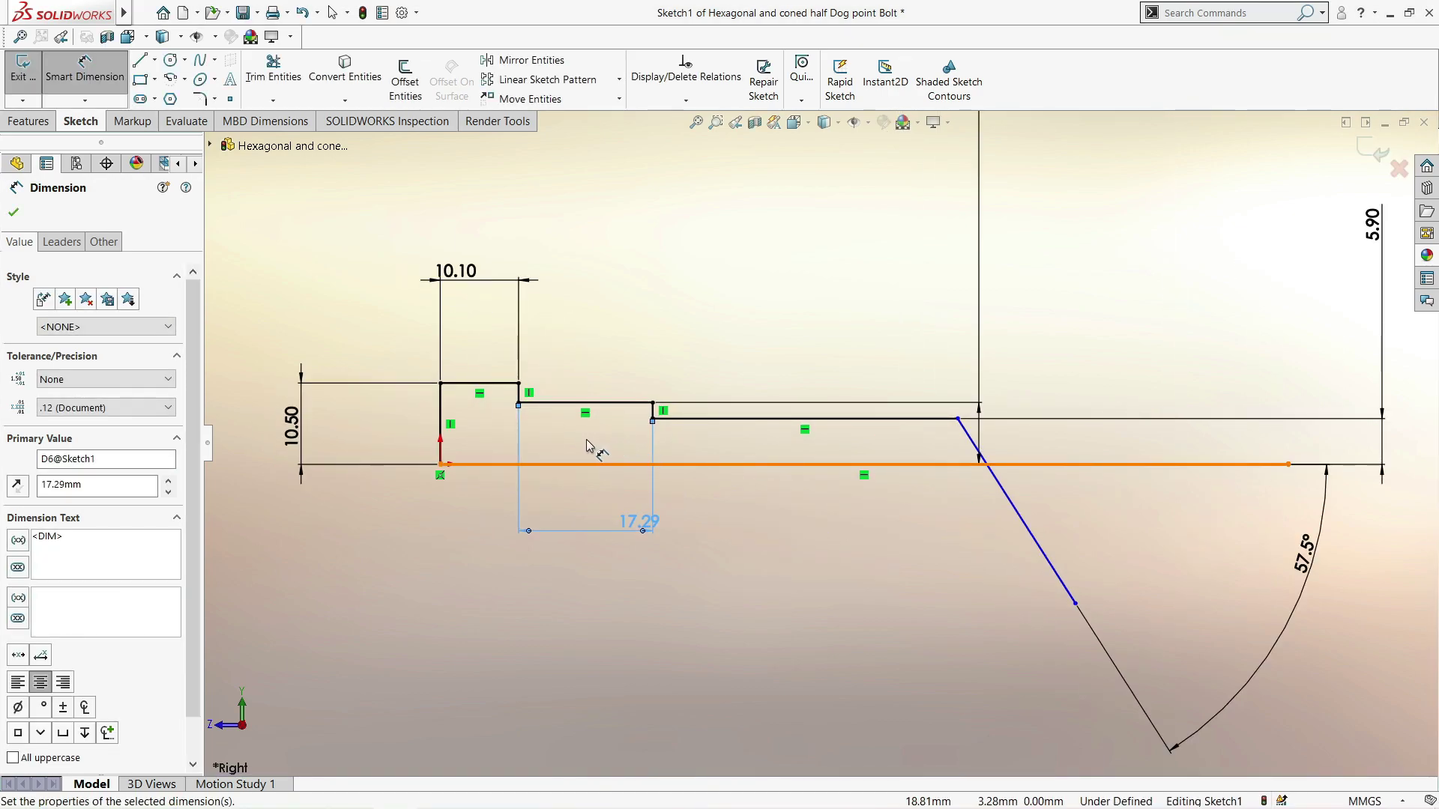
{"action": "scroll", "coordinate": [634, 450], "scroll_direction": "up", "scroll_amount": 1}
{"action": "scroll", "coordinate": [633, 449], "scroll_direction": "down", "scroll_amount": 1}
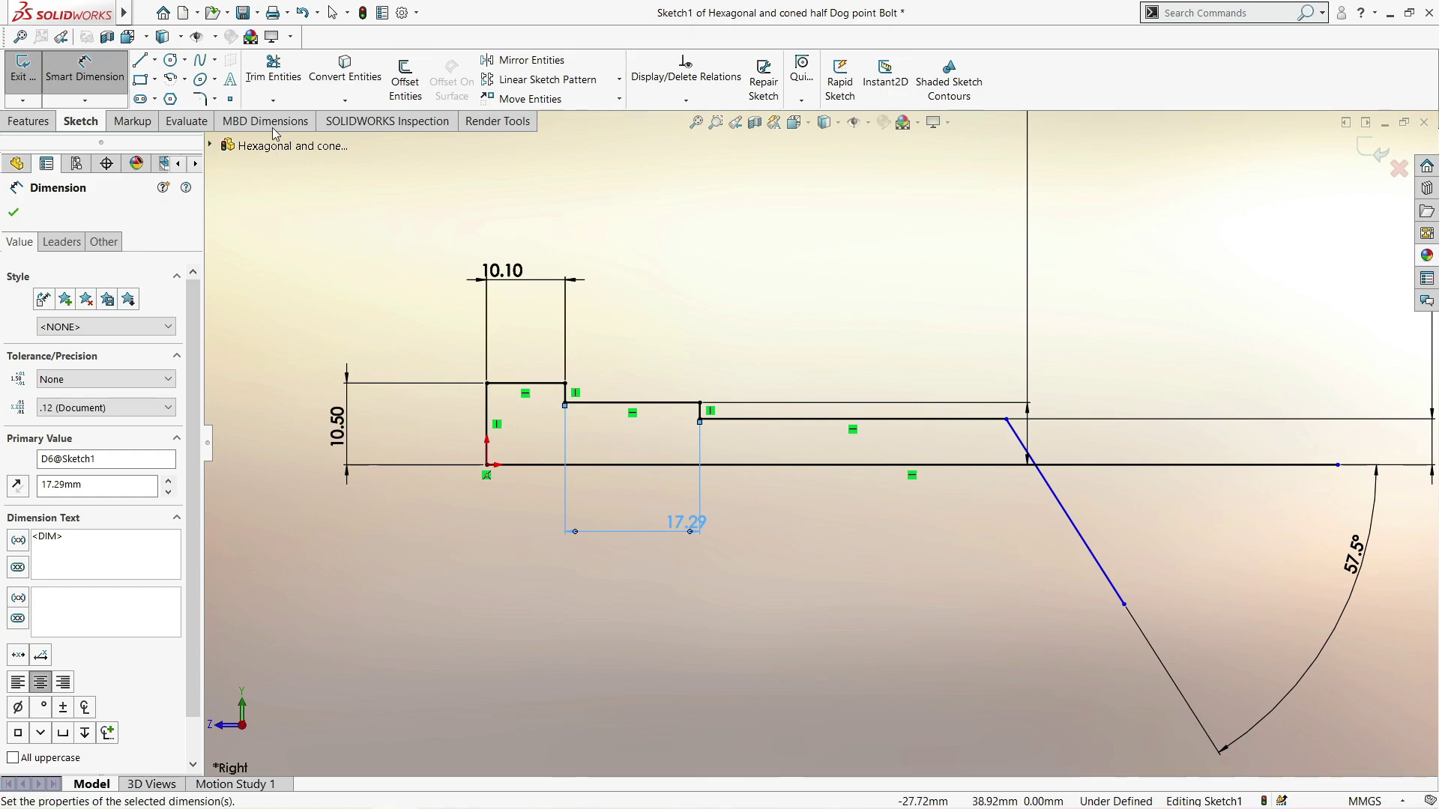
Trim the bottom line's right end and draw a vertical line down from the chamfer's lower endpoint
{"action": "left_click", "coordinate": [273, 67]}
{"action": "mouse_move", "coordinate": [1184, 420]}
{"action": "left_mouse_down"}
{"action": "mouse_move", "coordinate": [1114, 514]}
{"action": "mouse_move", "coordinate": [1059, 540]}
{"action": "left_mouse_up"}
{"action": "scroll", "coordinate": [1058, 539], "scroll_direction": "down", "scroll_amount": 2}
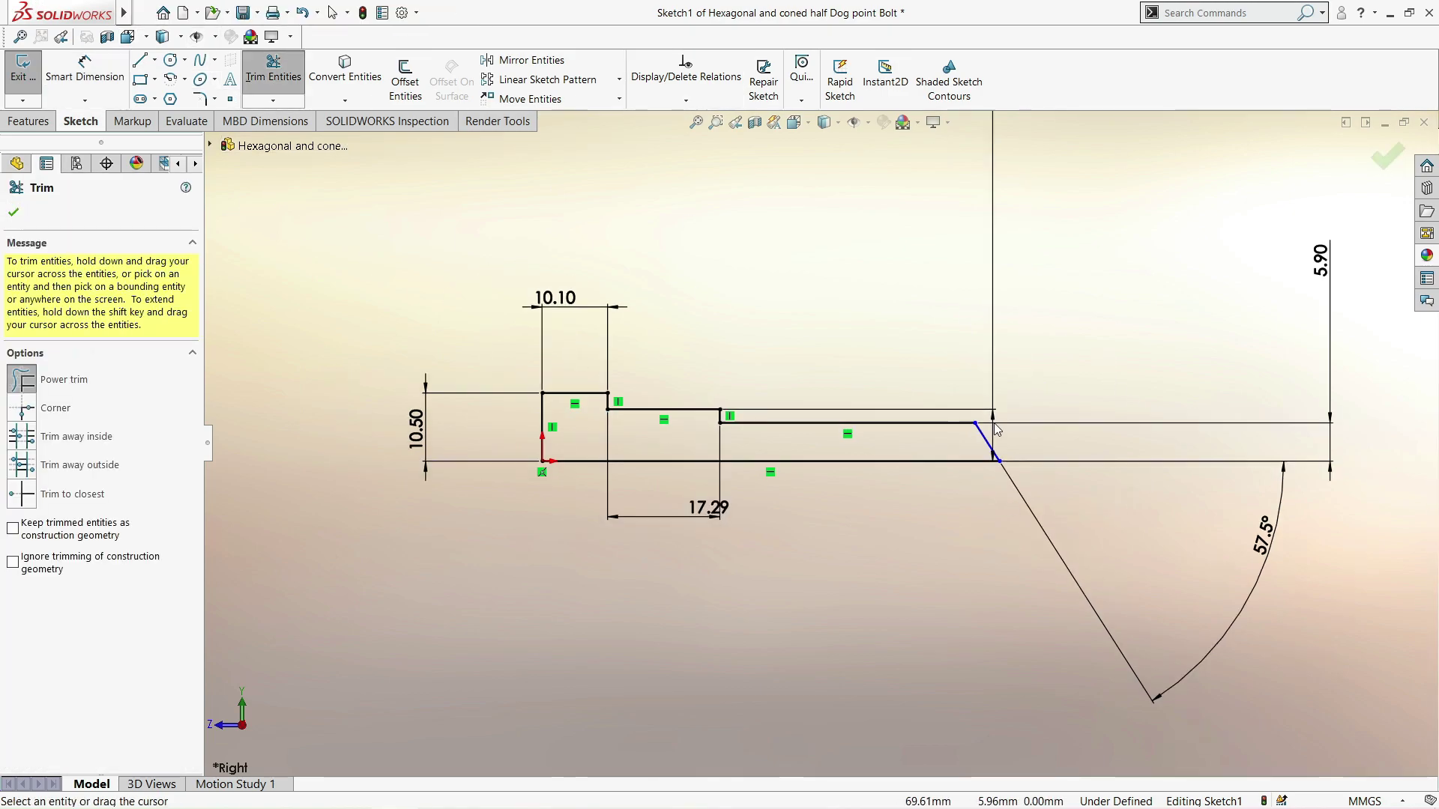
{"action": "left_click", "coordinate": [139, 59]}
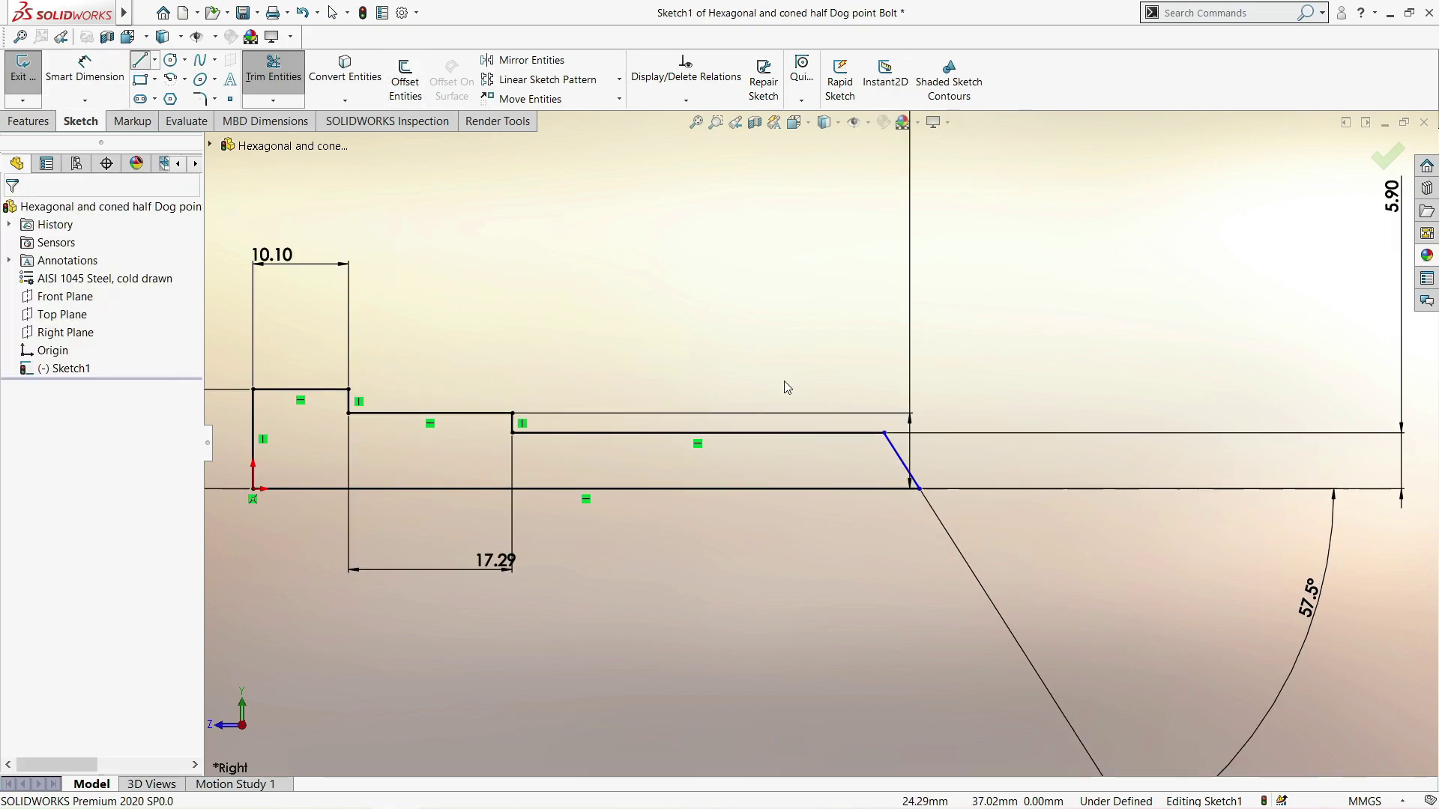
{"action": "left_click", "coordinate": [883, 433]}
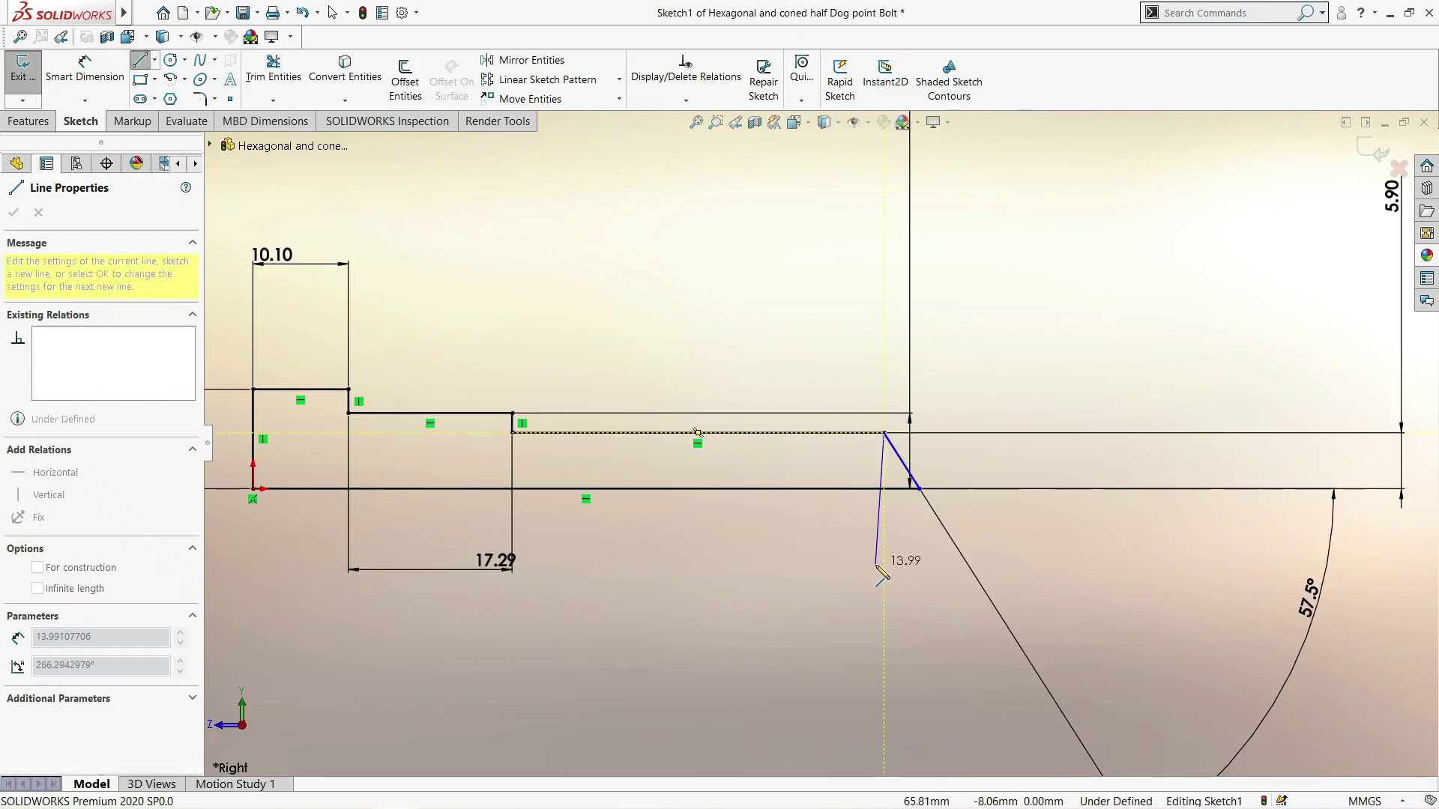
{"action": "left_click", "coordinate": [884, 566]}
{"action": "key", "text": "Escape"}
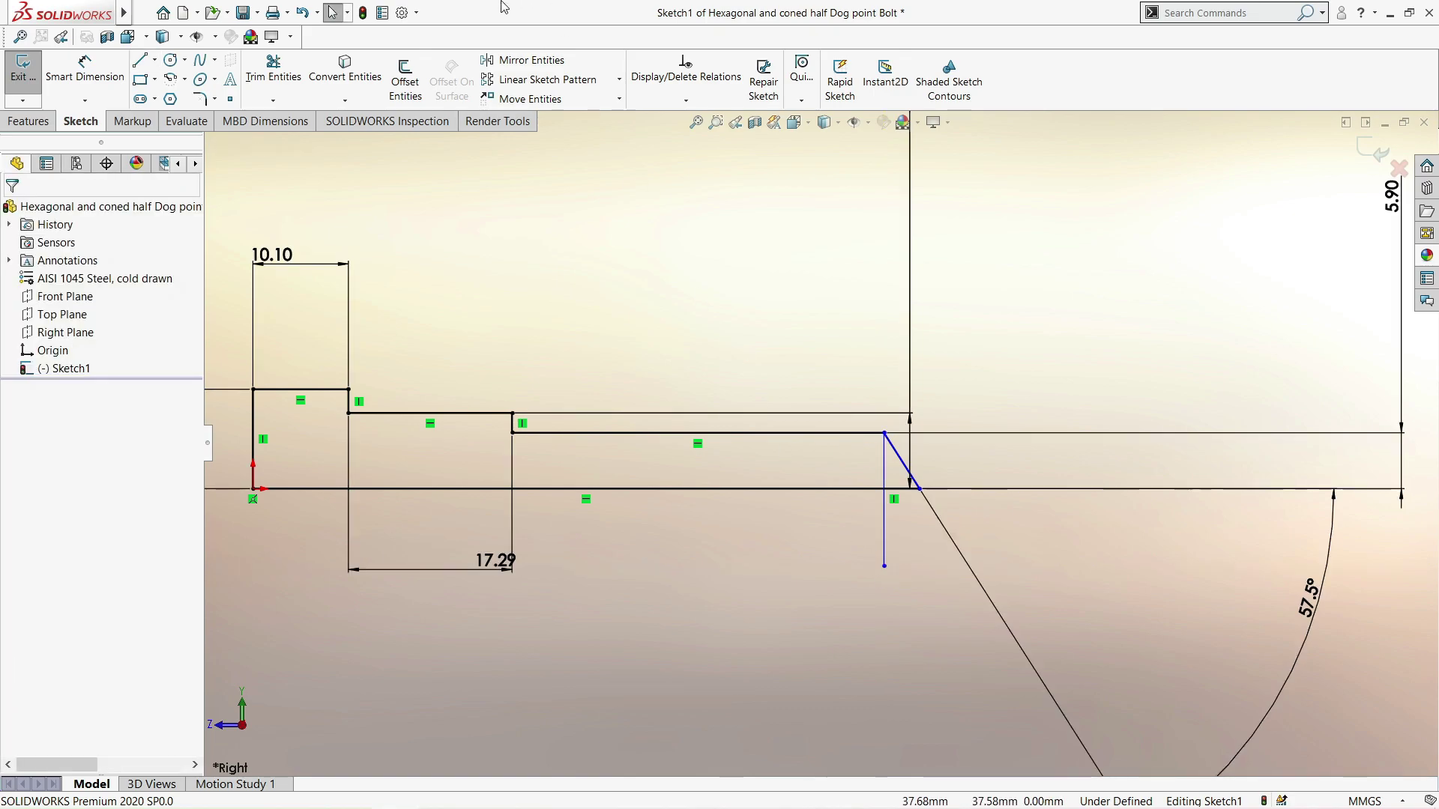
Offset the new vertical line by 3 mm to the opposite side
{"action": "left_click", "coordinate": [405, 79]}
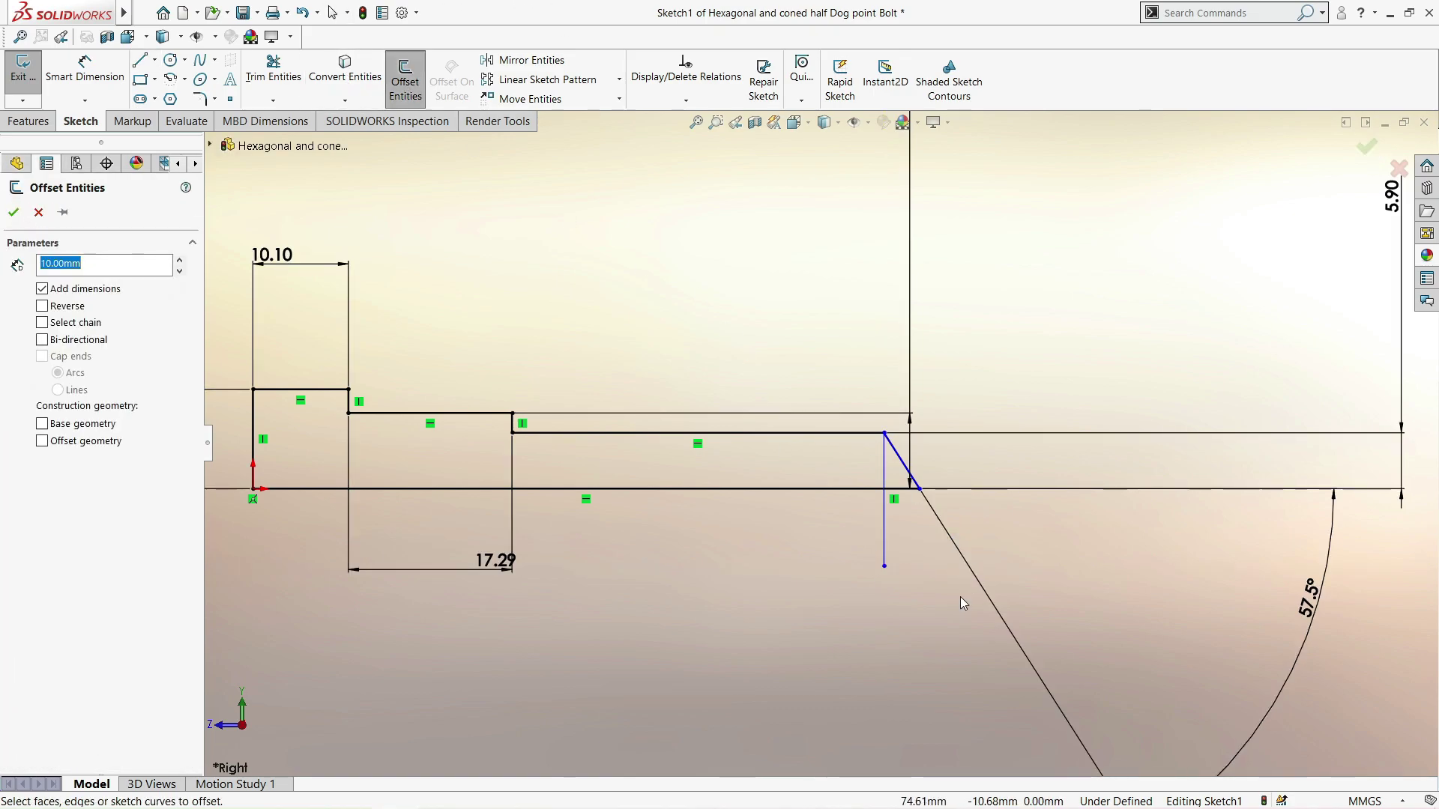
{"action": "left_click", "coordinate": [886, 545]}
{"action": "type", "text": "3"}
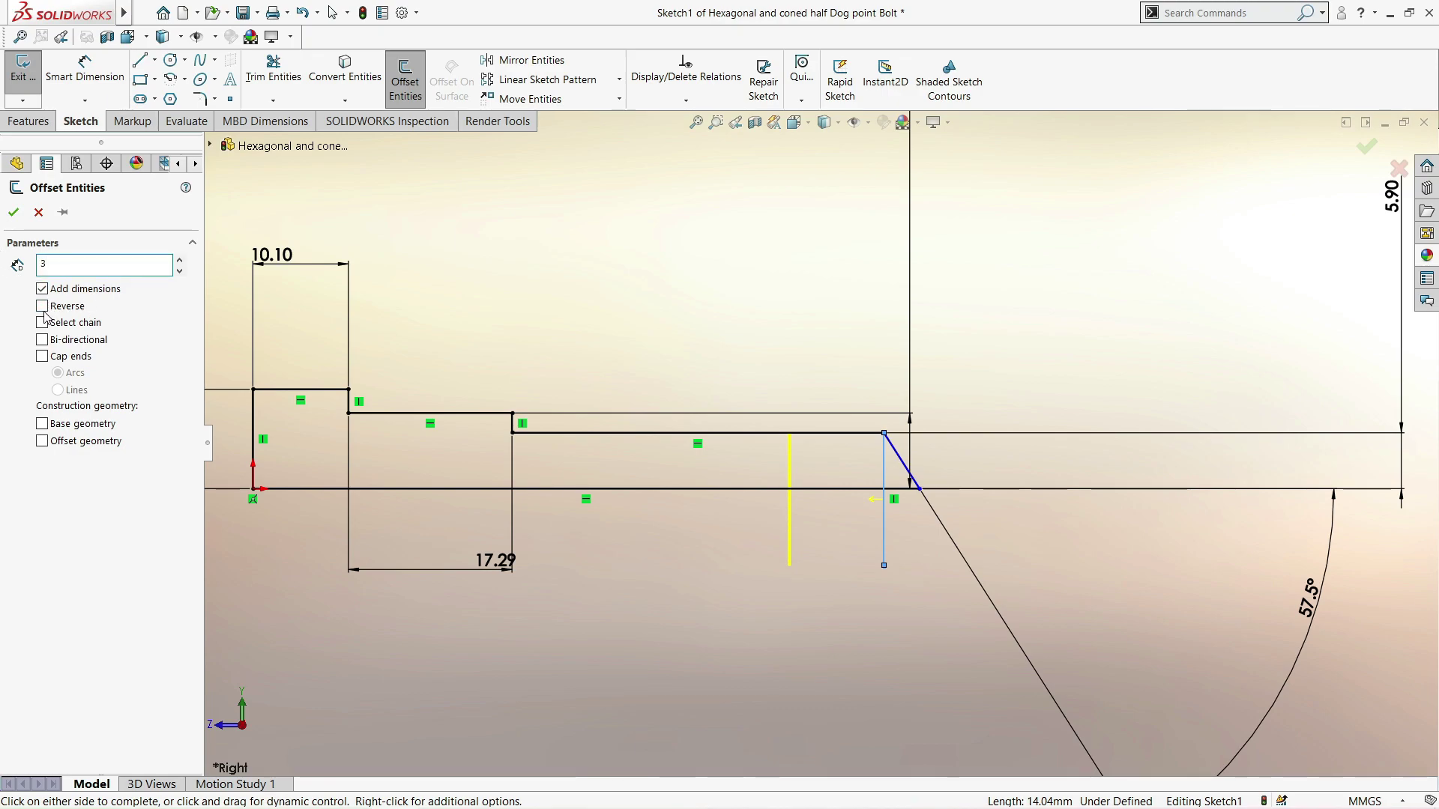
{"action": "key", "text": "Return"}
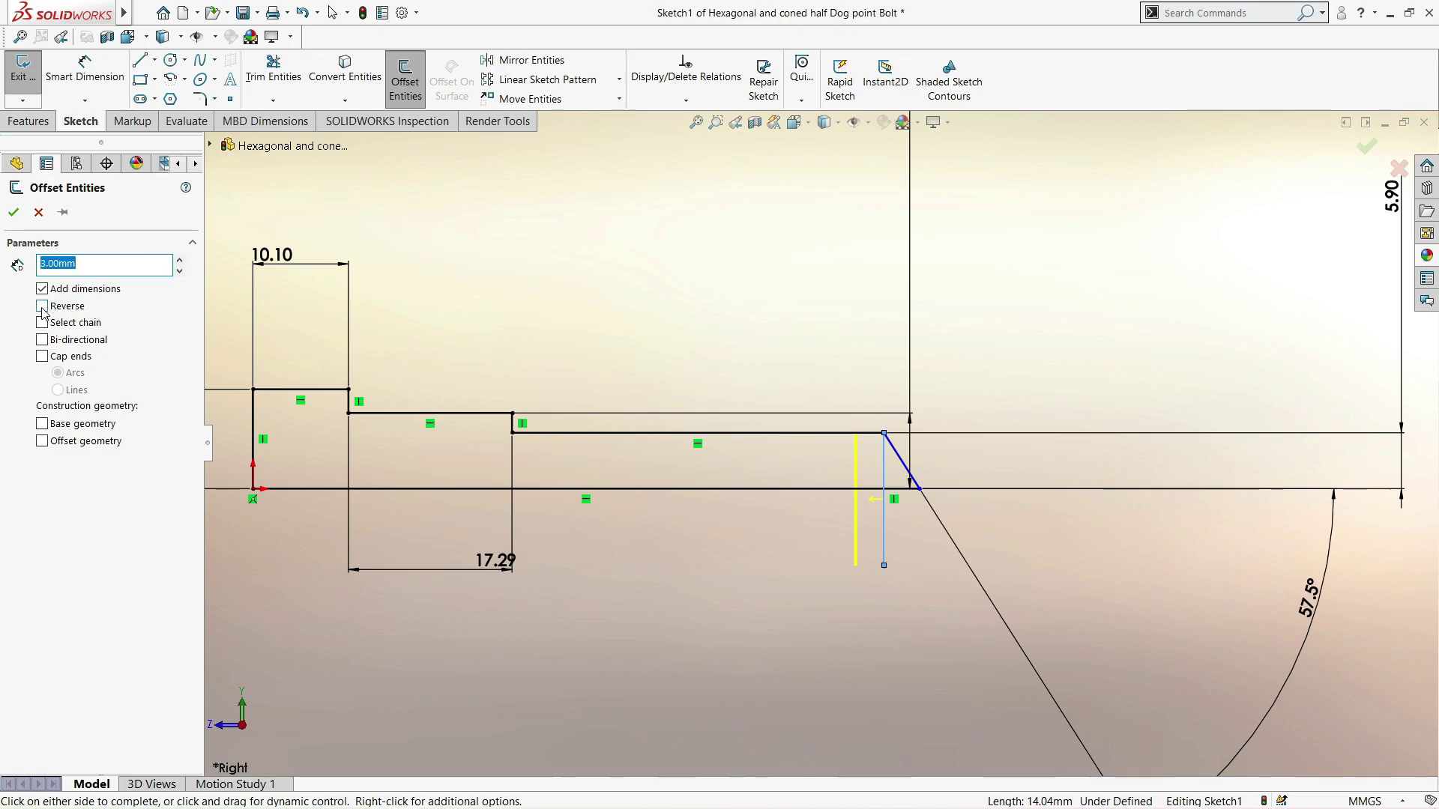
{"action": "left_click", "coordinate": [43, 308]}
{"action": "scroll", "coordinate": [814, 434], "scroll_direction": "up", "scroll_amount": 2}
{"action": "scroll", "coordinate": [973, 502], "scroll_direction": "down", "scroll_amount": 3}
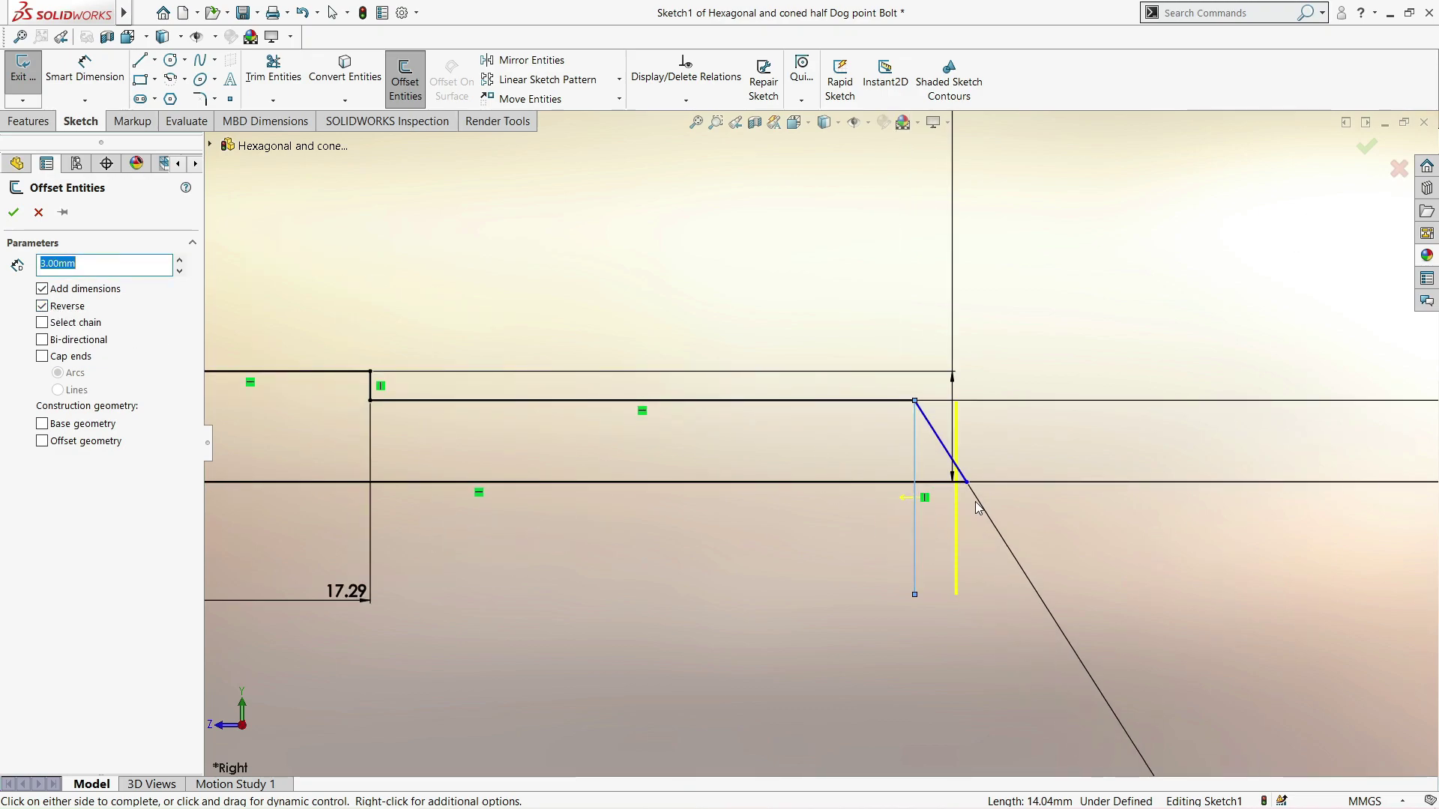
{"action": "scroll", "coordinate": [973, 487], "scroll_direction": "down", "scroll_amount": 2}
{"action": "scroll", "coordinate": [974, 485], "scroll_direction": "down", "scroll_amount": 2}
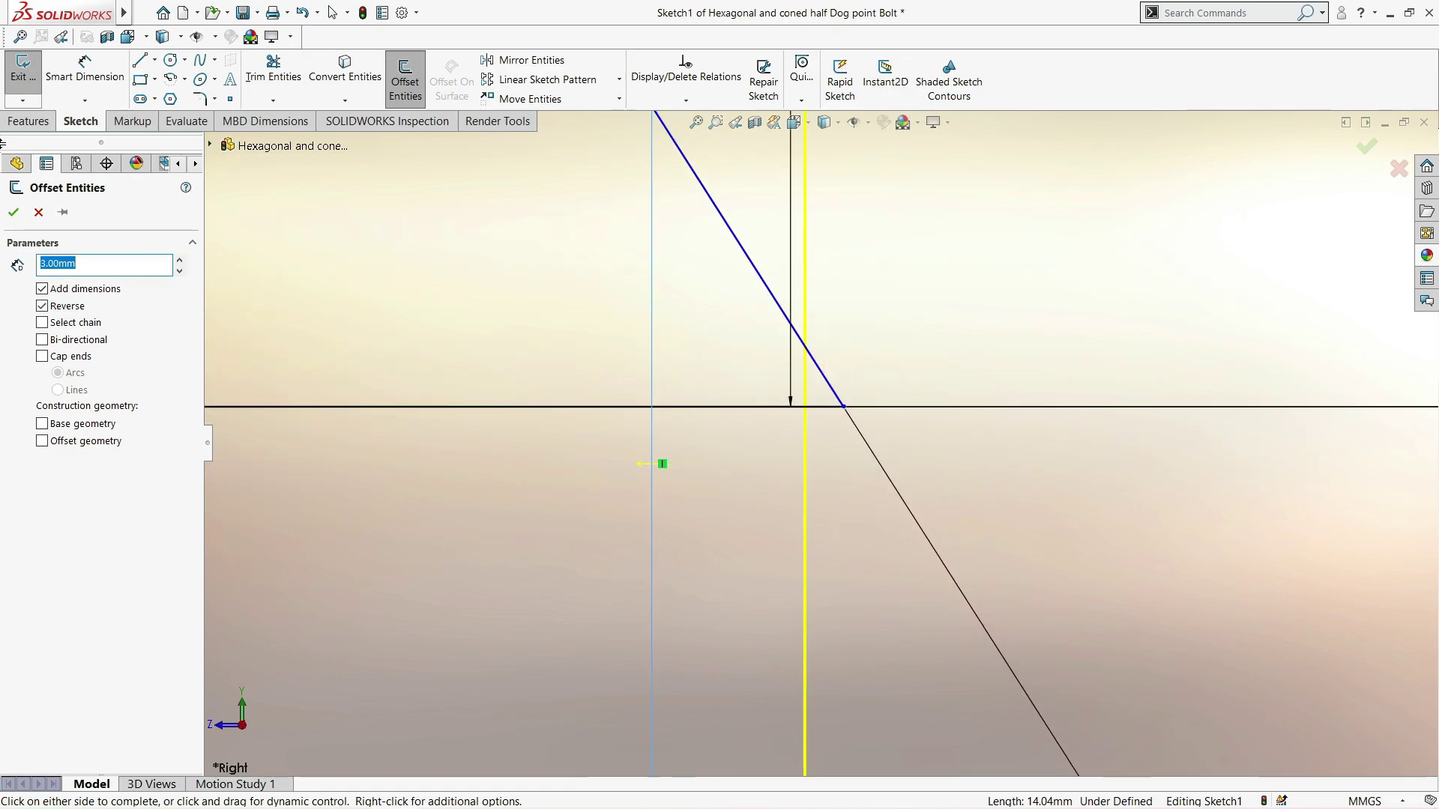
{"action": "left_click", "coordinate": [14, 213]}
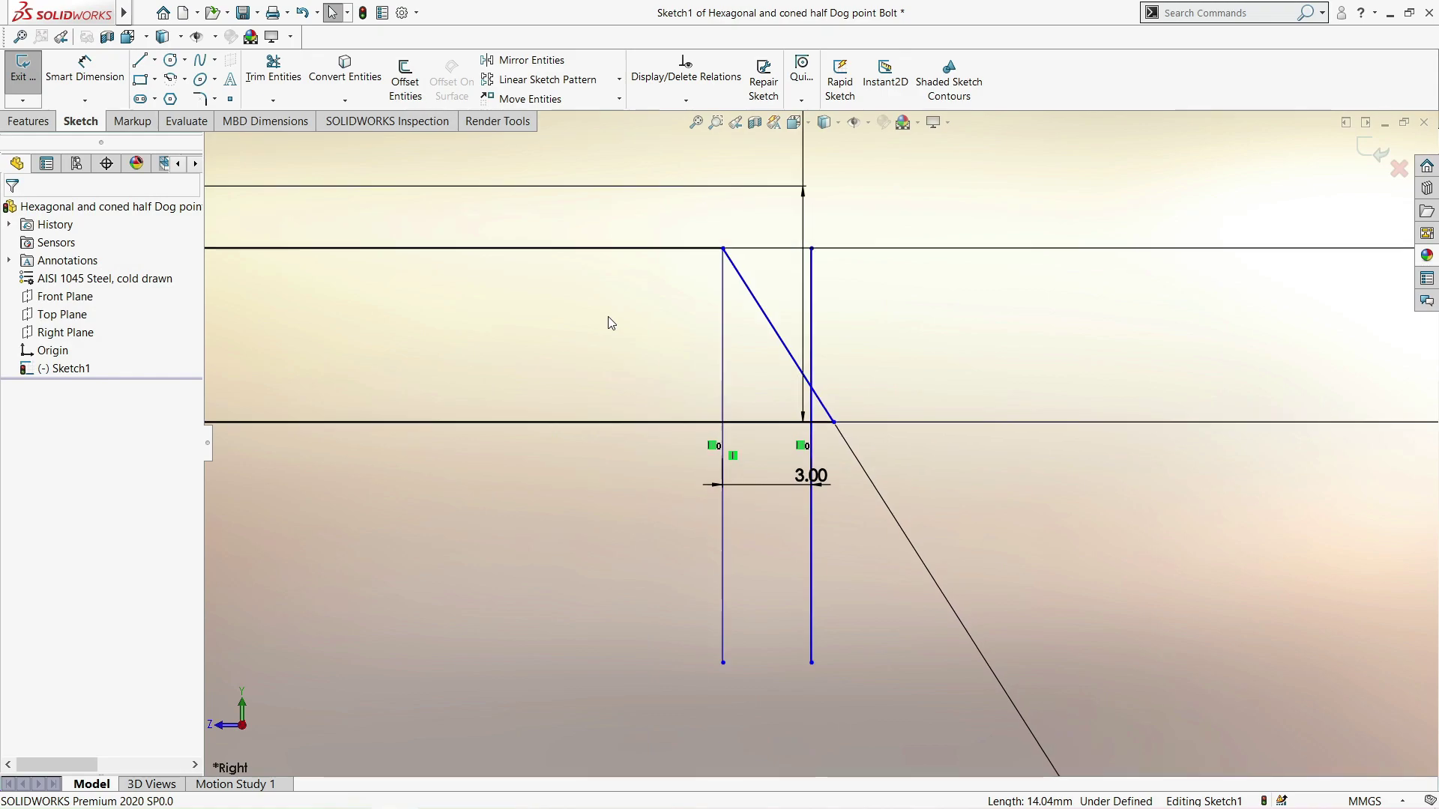
Trim away the leftover line stub above the chamfer
{"action": "left_click", "coordinate": [273, 72]}
{"action": "left_click_drag", "start_coordinate": [820, 352], "coordinate": [745, 387]}
{"action": "scroll", "coordinate": [798, 485], "scroll_direction": "down", "scroll_amount": 2}
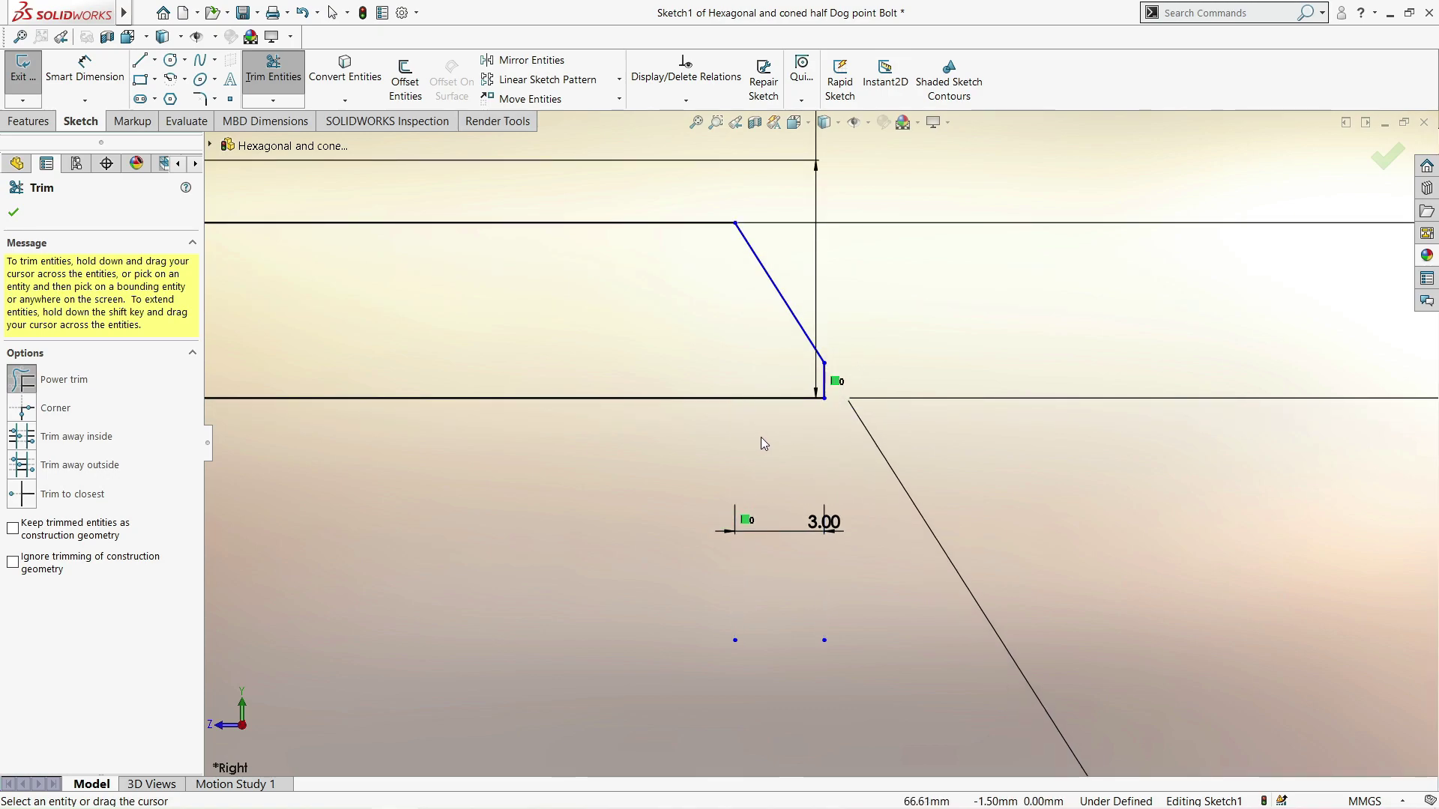
{"action": "scroll", "coordinate": [774, 471], "scroll_direction": "up", "scroll_amount": 1}
{"action": "scroll", "coordinate": [780, 469], "scroll_direction": "up", "scroll_amount": 1}
{"action": "scroll", "coordinate": [780, 434], "scroll_direction": "up", "scroll_amount": 2}
{"action": "scroll", "coordinate": [782, 424], "scroll_direction": "up", "scroll_amount": 1}
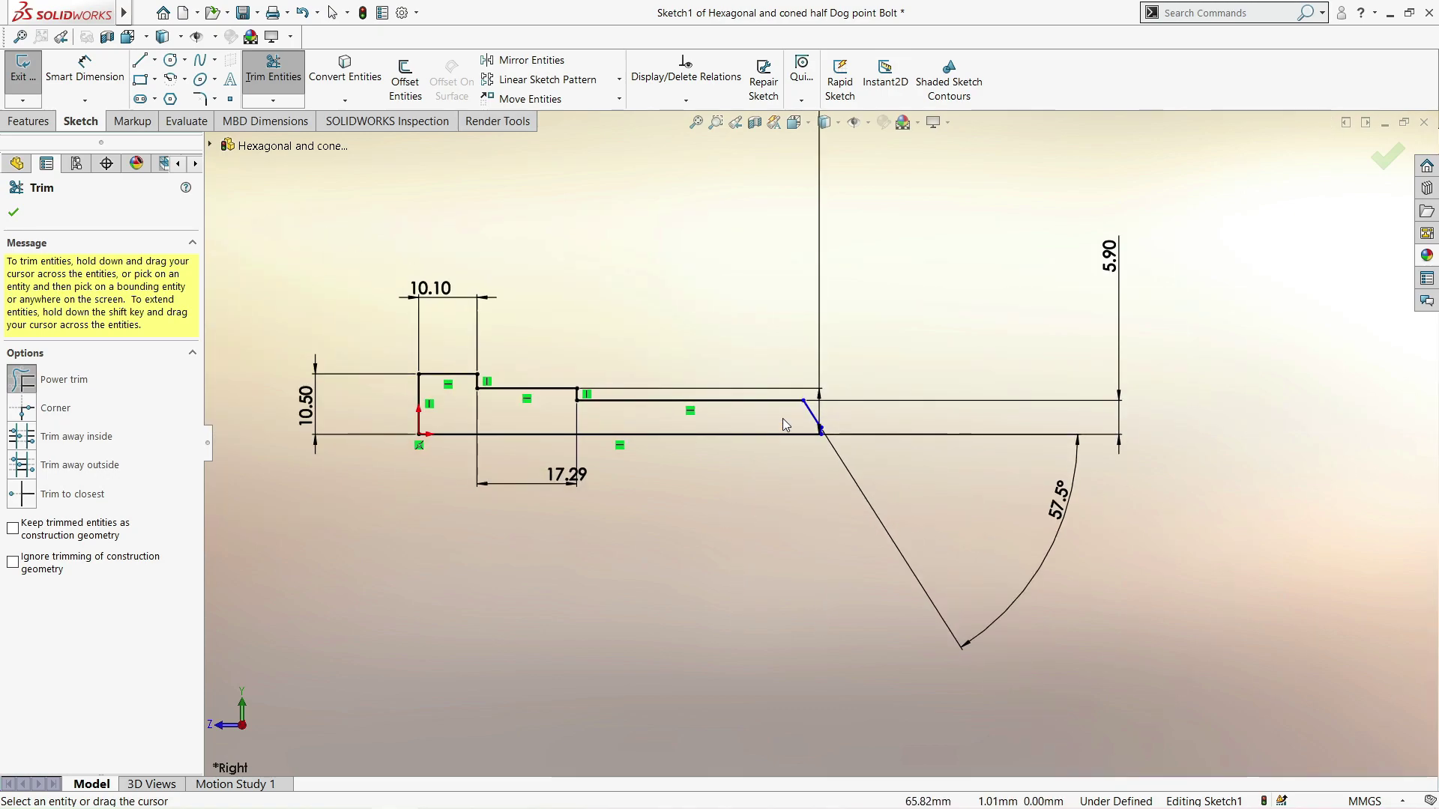
{"action": "scroll", "coordinate": [782, 418], "scroll_direction": "down", "scroll_amount": 1}
{"action": "scroll", "coordinate": [782, 418], "scroll_direction": "up", "scroll_amount": 1}
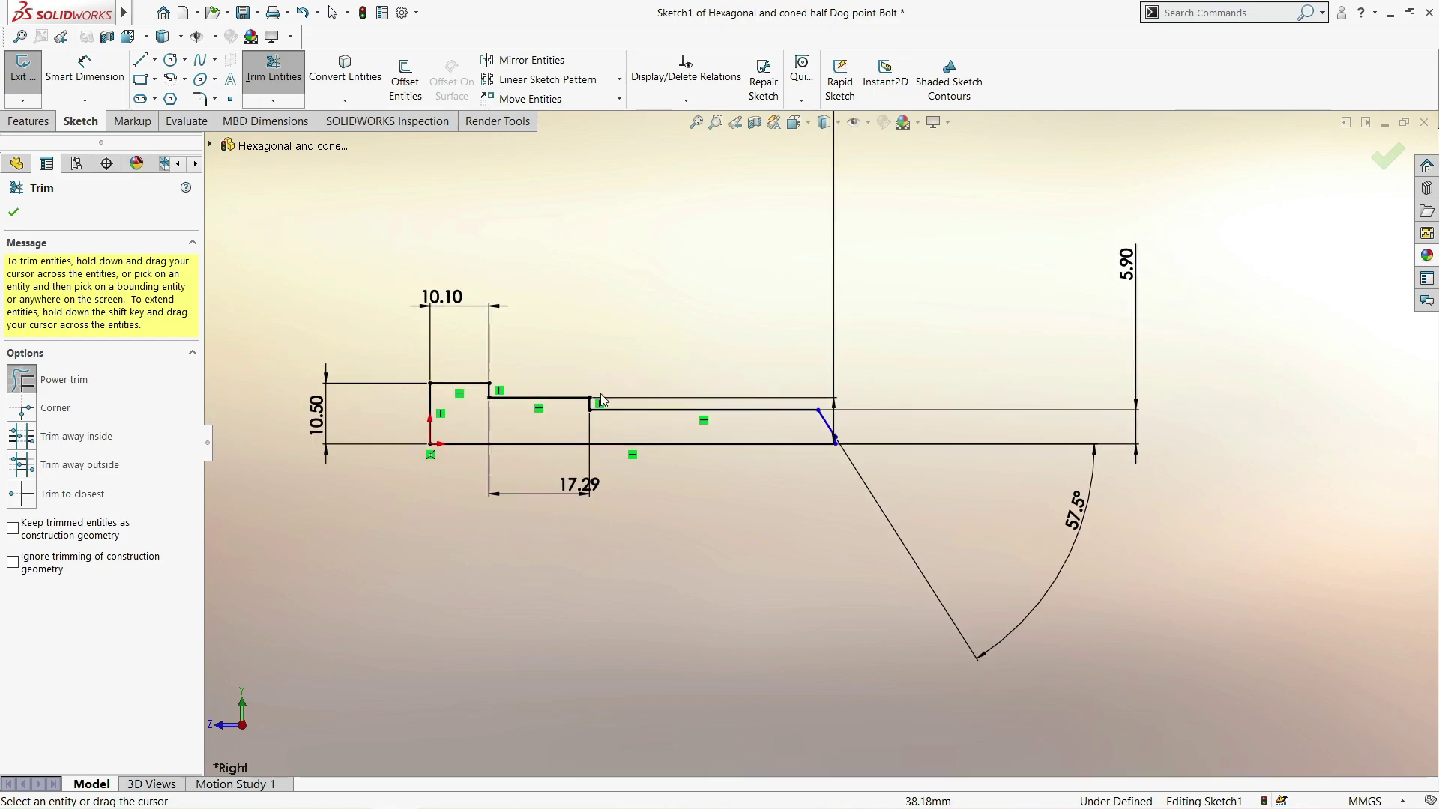
{"action": "left_click", "coordinate": [83, 83]}
{"action": "left_click", "coordinate": [434, 420]}
Dimension the profile's overall length between its end lines to 40 mm
{"action": "scroll", "coordinate": [844, 476], "scroll_direction": "down", "scroll_amount": 1}
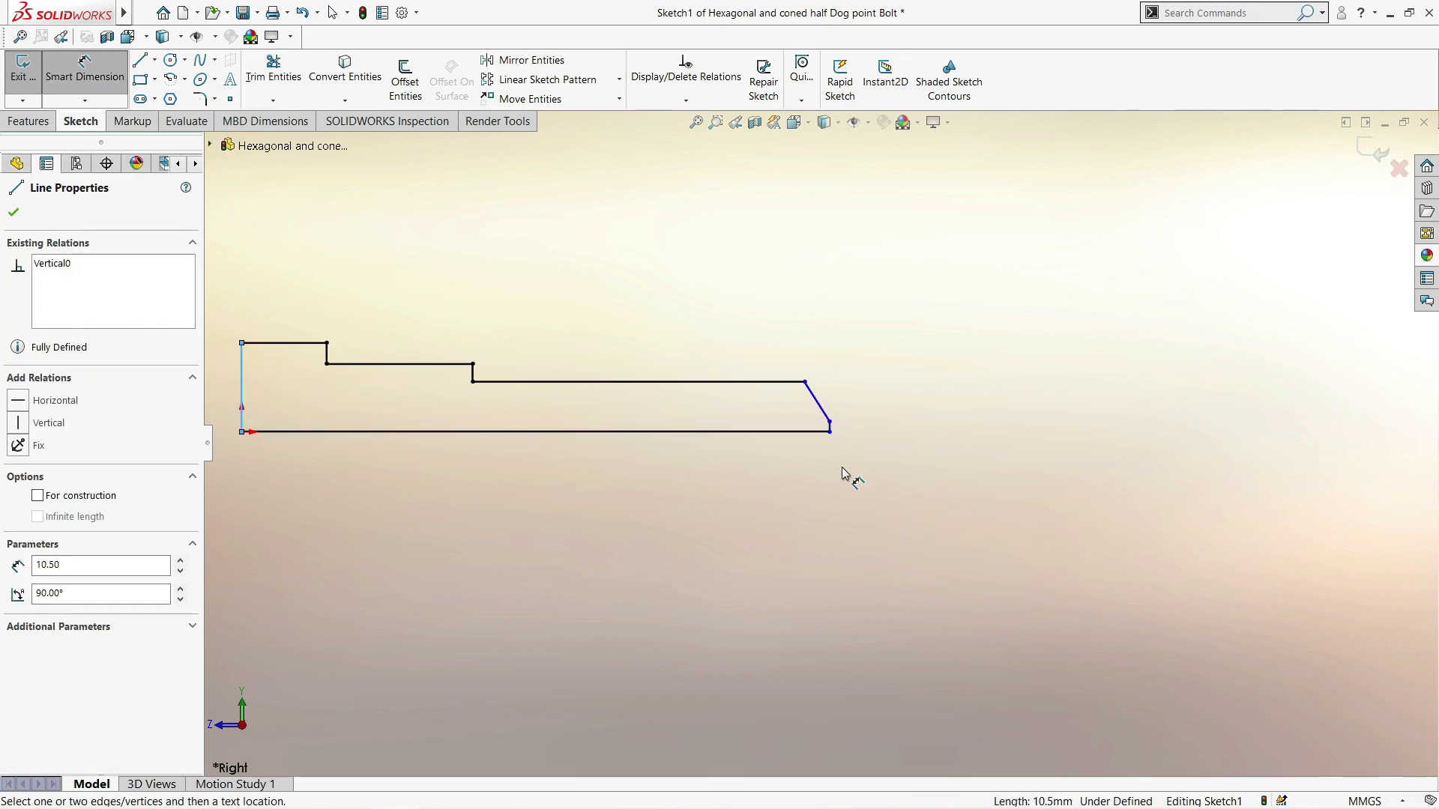
{"action": "scroll", "coordinate": [819, 402], "scroll_direction": "down", "scroll_amount": 2}
{"action": "scroll", "coordinate": [817, 395], "scroll_direction": "down", "scroll_amount": 1}
{"action": "left_click", "coordinate": [815, 396]}
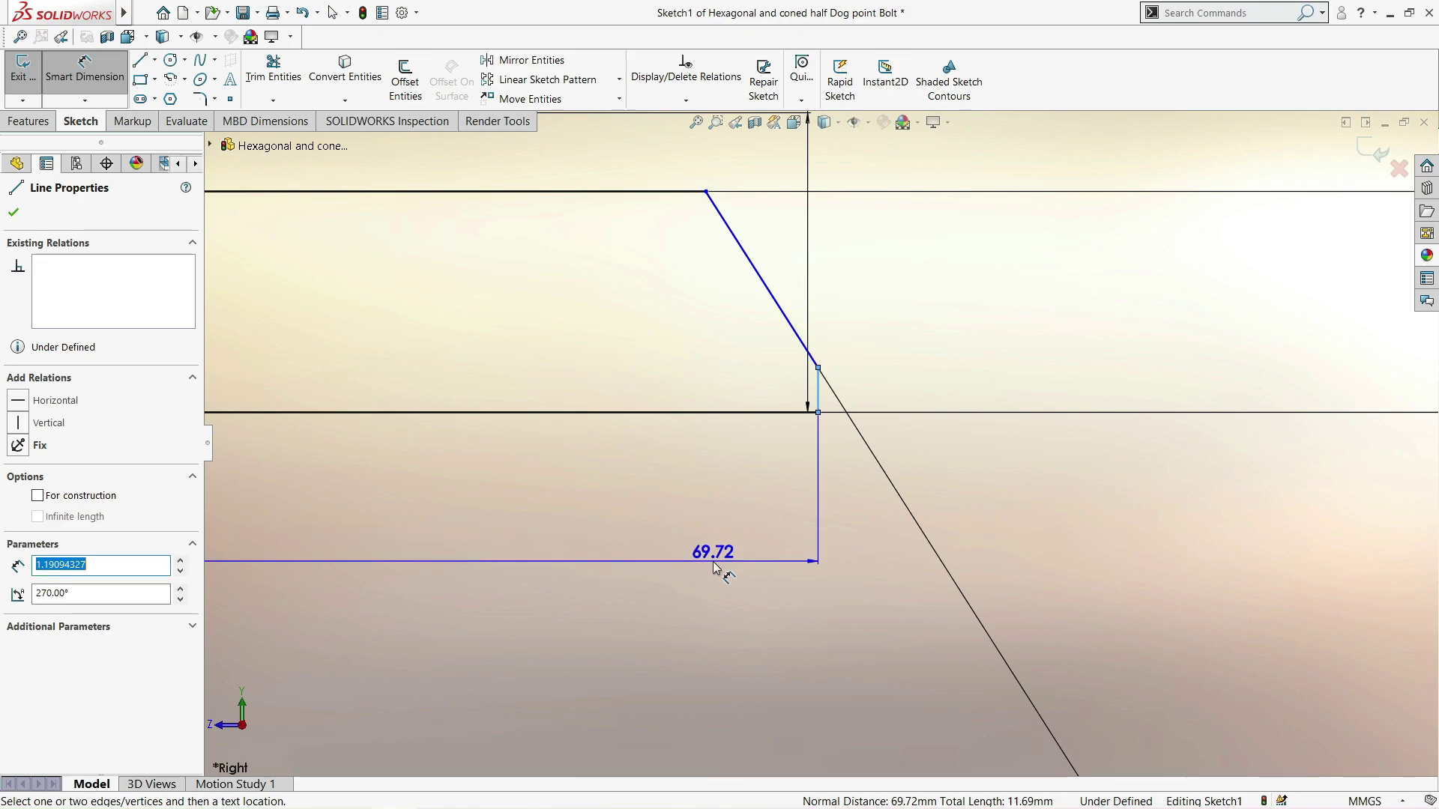
{"action": "scroll", "coordinate": [713, 561], "scroll_direction": "up", "scroll_amount": 2}
{"action": "scroll", "coordinate": [723, 547], "scroll_direction": "up", "scroll_amount": 1}
{"action": "scroll", "coordinate": [597, 571], "scroll_direction": "up", "scroll_amount": 2}
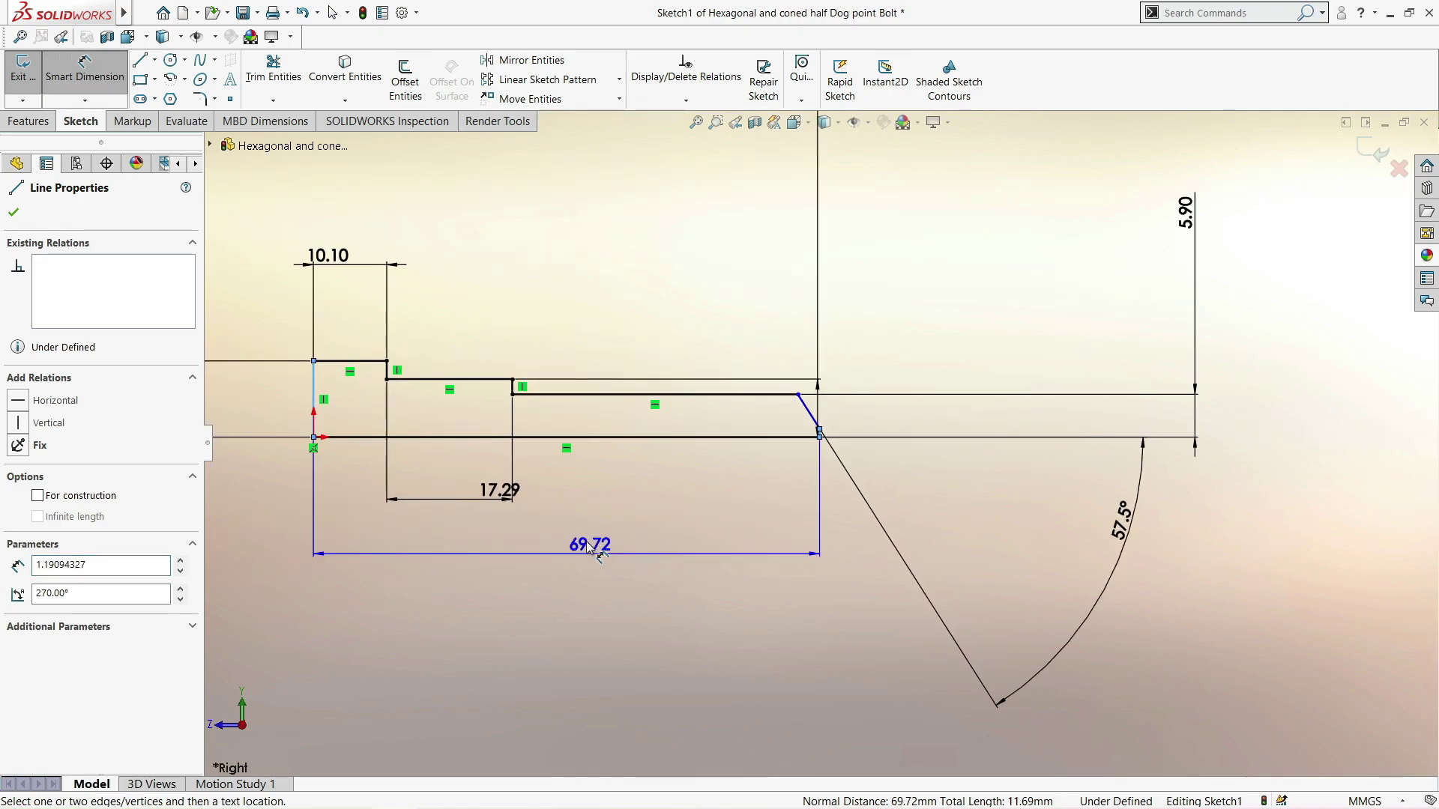
{"action": "left_click", "coordinate": [587, 545]}
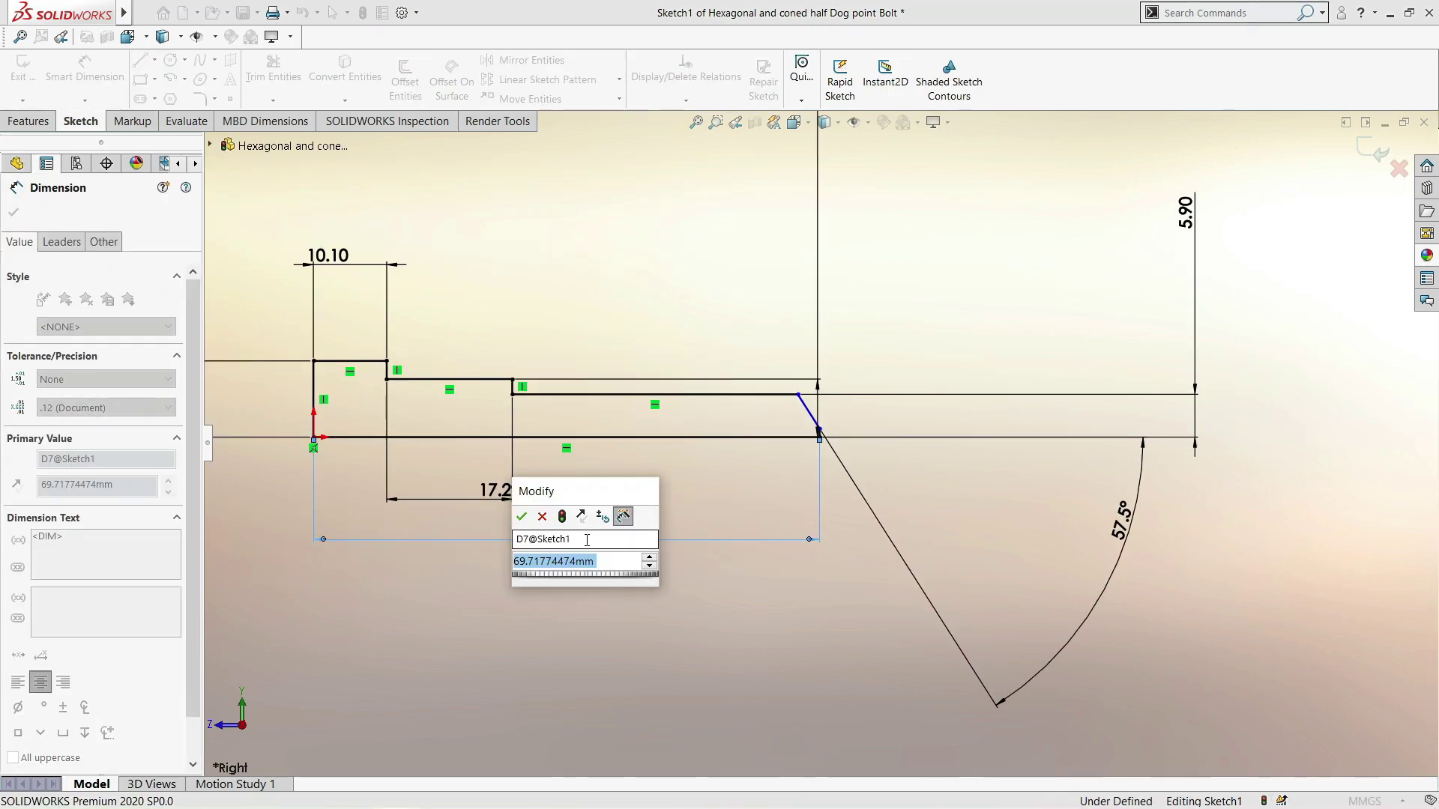
{"action": "type", "text": "6"}
{"action": "key", "text": "Return"}
Move the 8.00, 5.90 and 57.5° dimensions closer to the profile
{"action": "scroll", "coordinate": [592, 430], "scroll_direction": "up", "scroll_amount": 2}
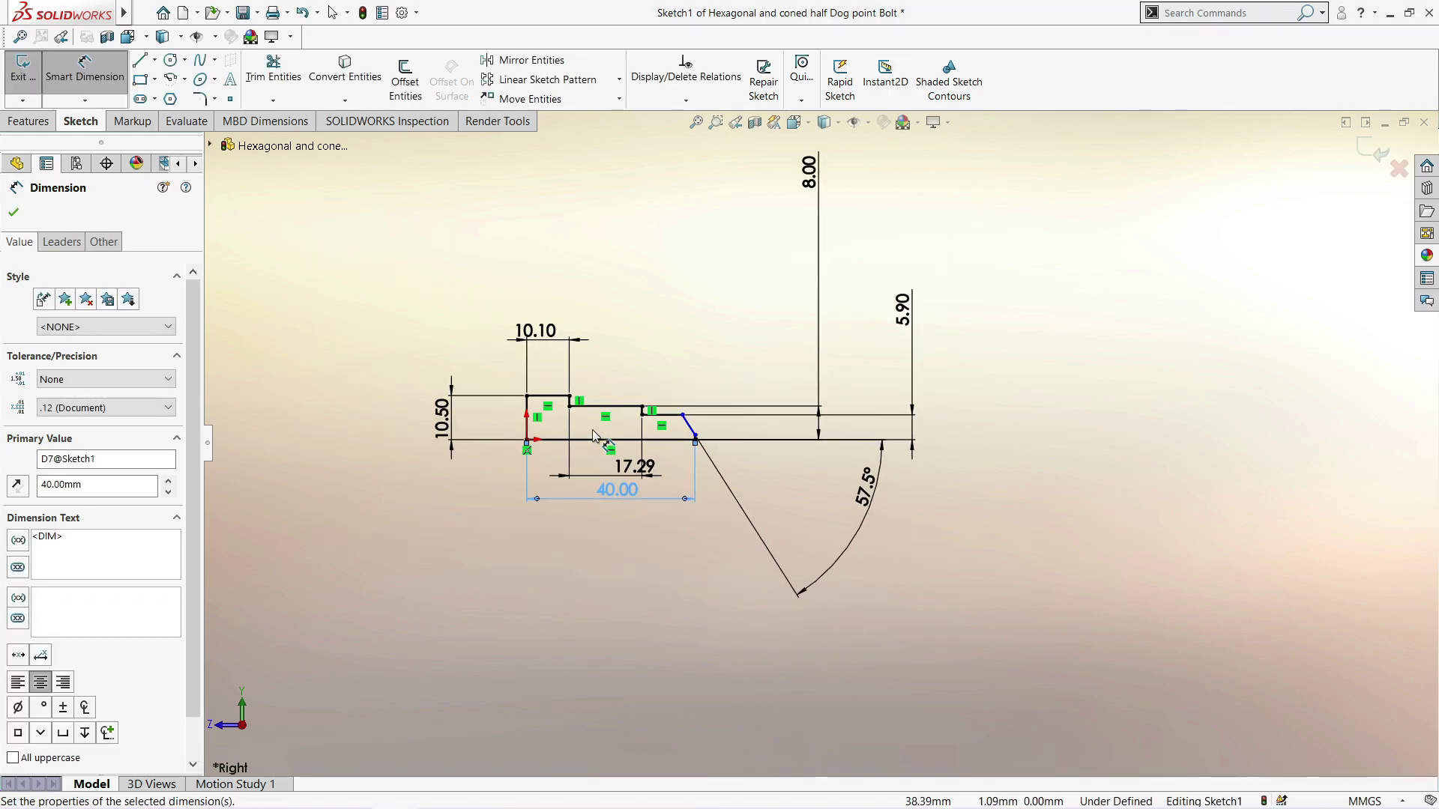
{"action": "scroll", "coordinate": [592, 429], "scroll_direction": "down", "scroll_amount": 1}
{"action": "scroll", "coordinate": [818, 443], "scroll_direction": "up", "scroll_amount": 1}
{"action": "left_click_drag", "start_coordinate": [940, 225], "coordinate": [881, 386]}
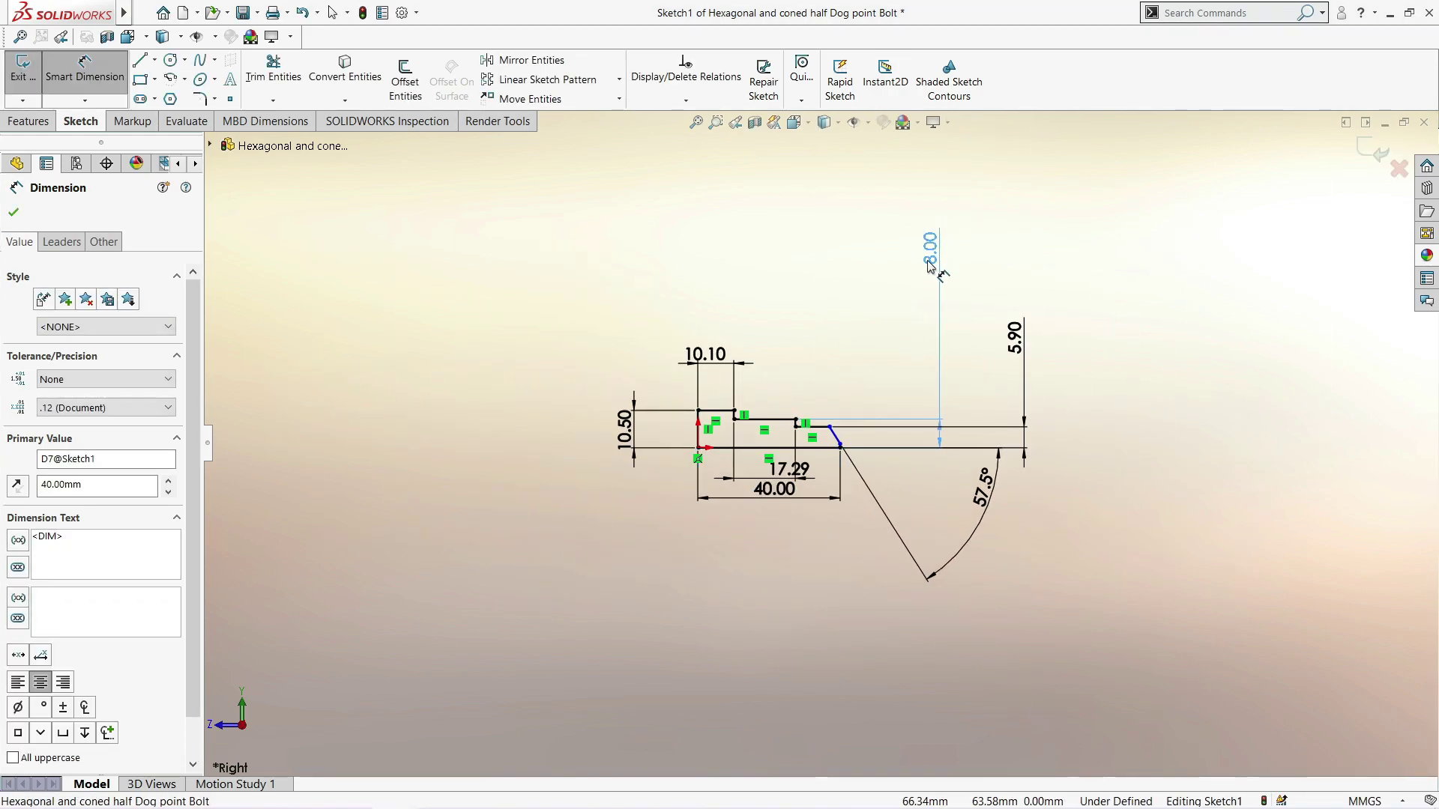
{"action": "left_click_drag", "start_coordinate": [1014, 337], "coordinate": [920, 355]}
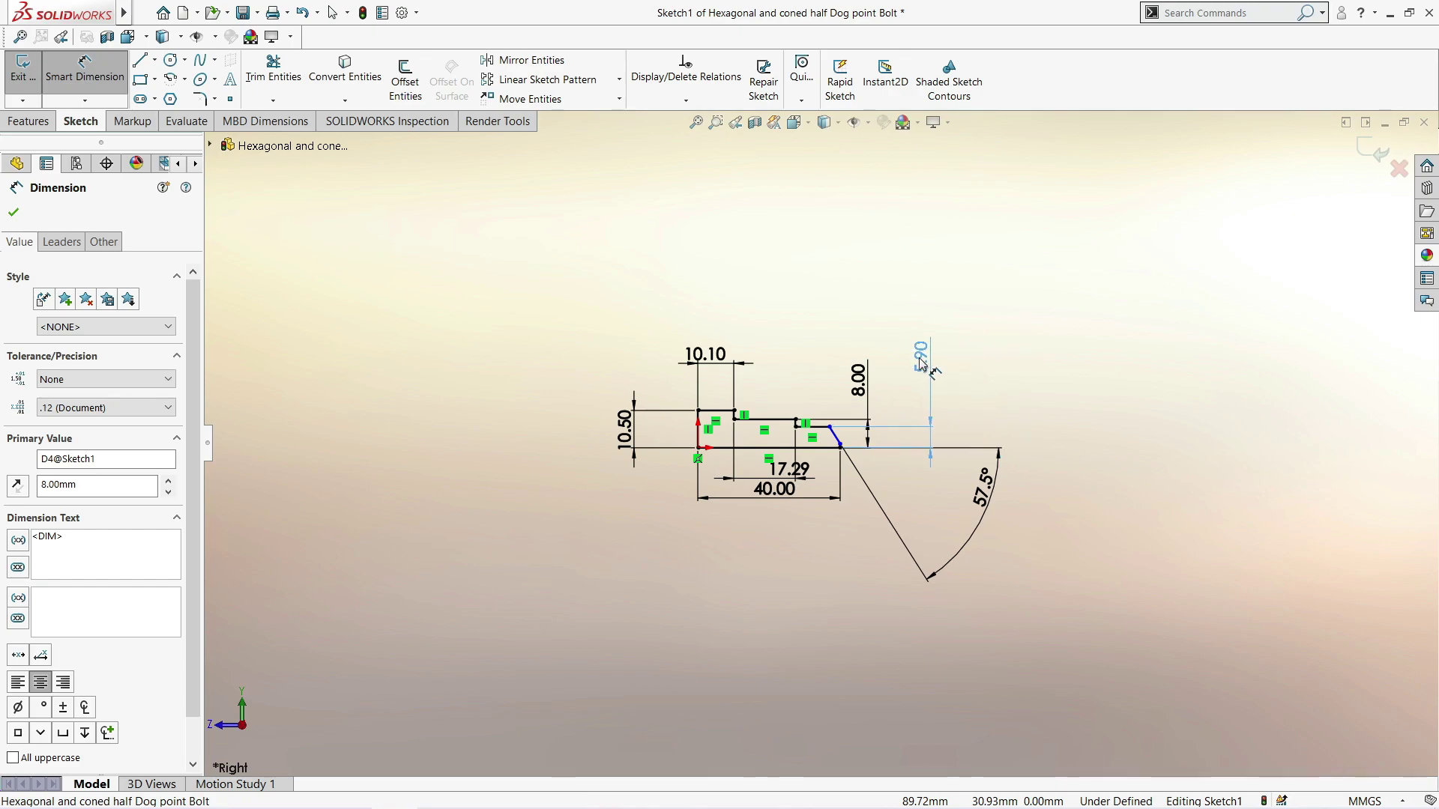
{"action": "scroll", "coordinate": [881, 477], "scroll_direction": "up", "scroll_amount": 1}
{"action": "scroll", "coordinate": [881, 477], "scroll_direction": "down", "scroll_amount": 4}
{"action": "scroll", "coordinate": [974, 525], "scroll_direction": "down", "scroll_amount": 2}
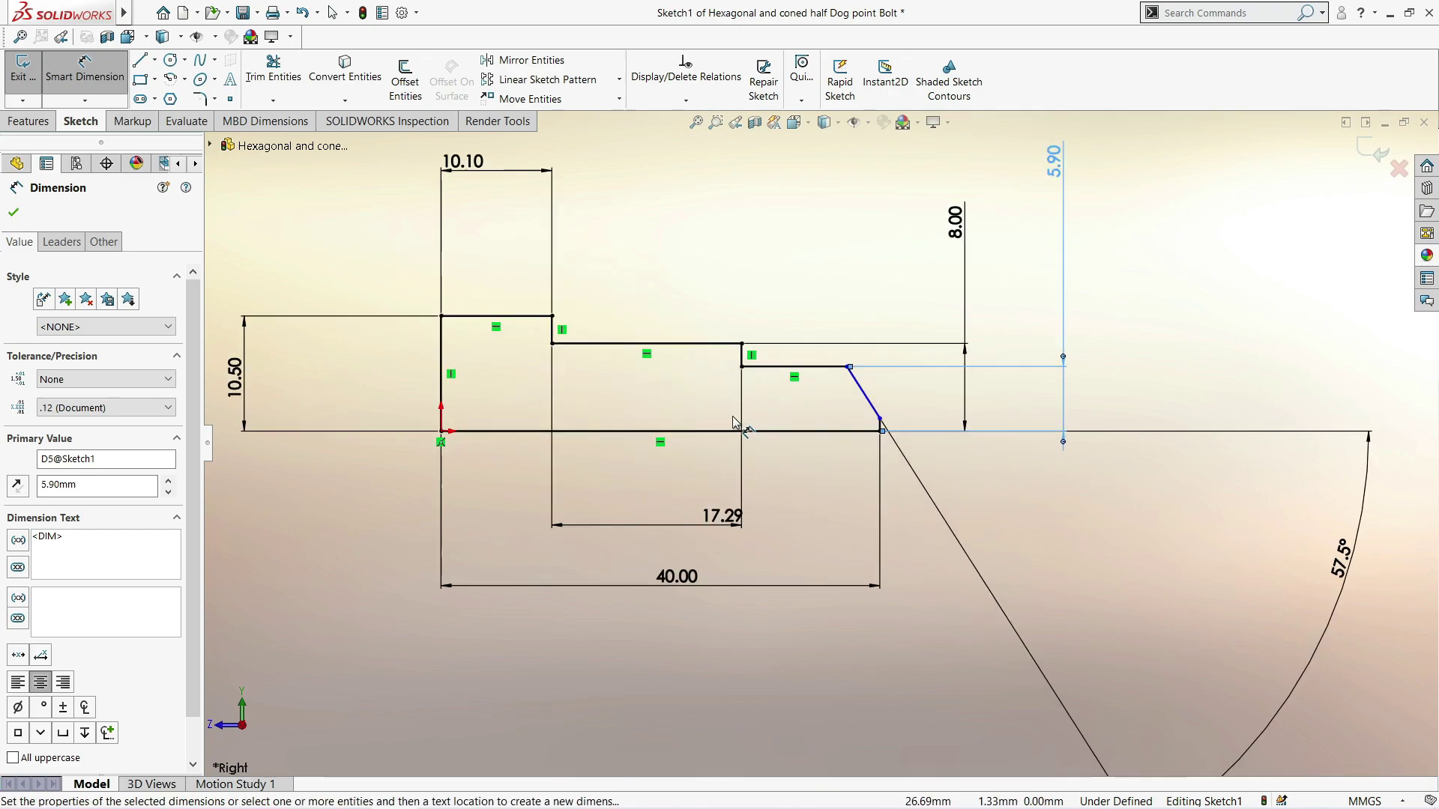
{"action": "scroll", "coordinate": [1116, 599], "scroll_direction": "up", "scroll_amount": 2}
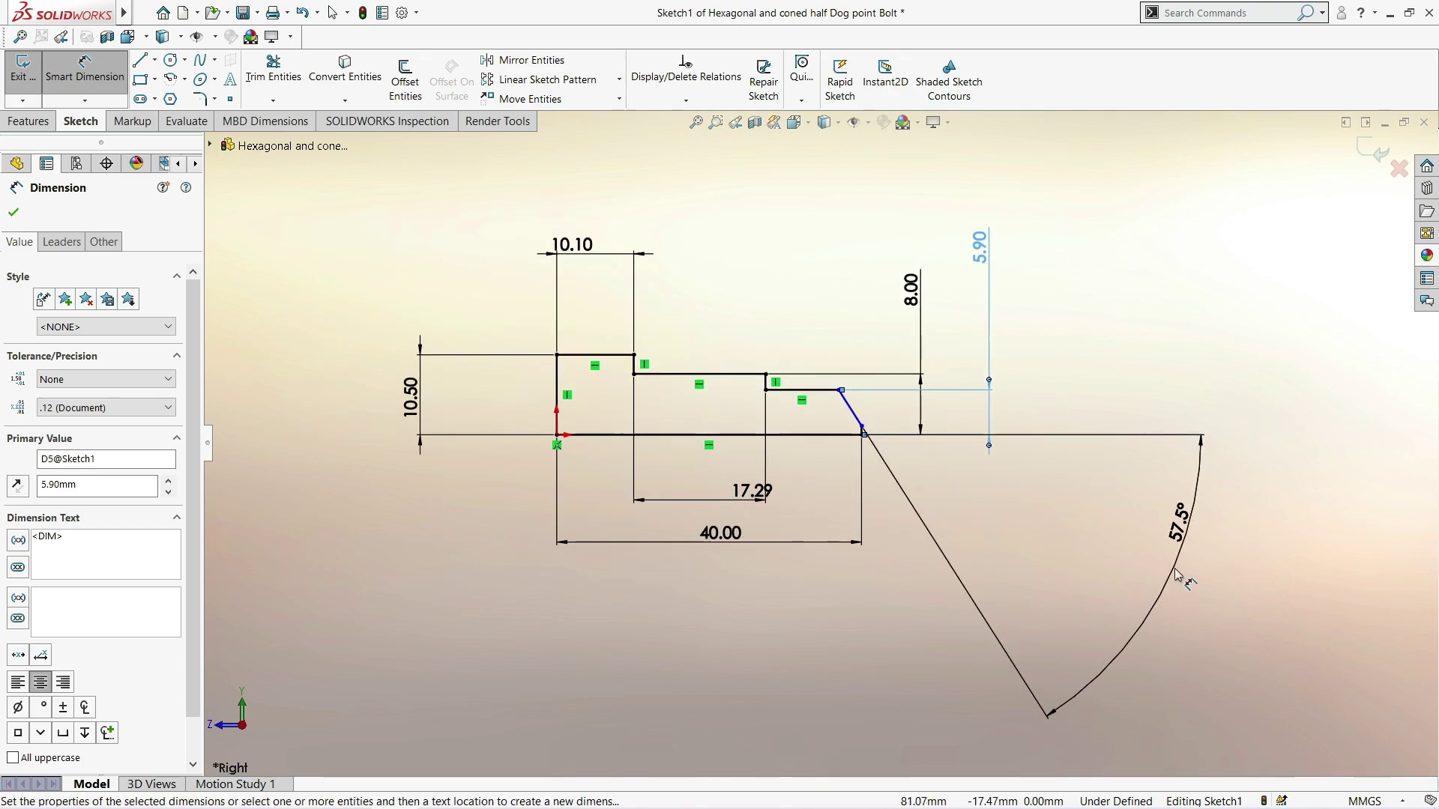
{"action": "left_click_drag", "start_coordinate": [1175, 571], "coordinate": [953, 480]}
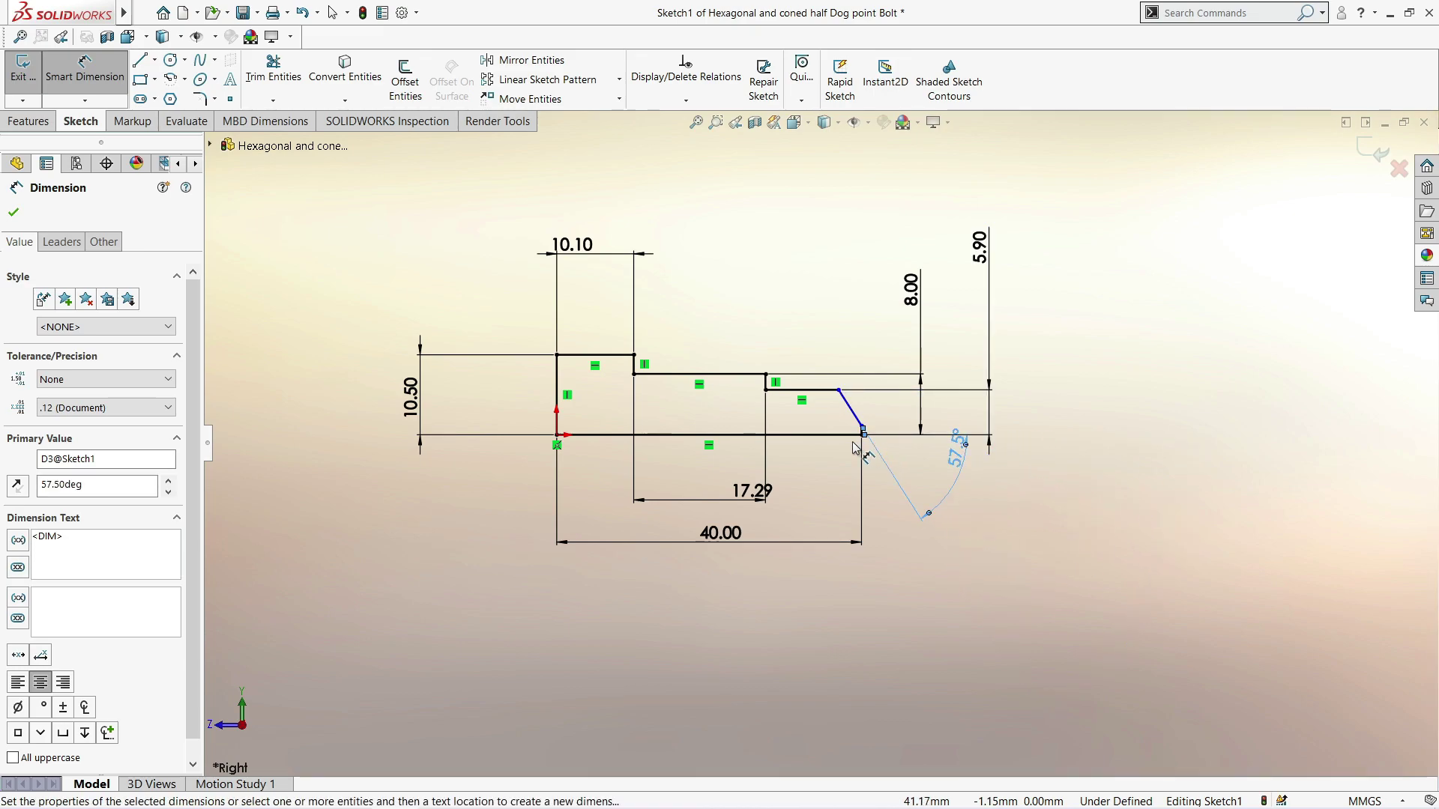
{"action": "scroll", "coordinate": [853, 448], "scroll_direction": "down", "scroll_amount": 2}
{"action": "scroll", "coordinate": [764, 408], "scroll_direction": "down", "scroll_amount": 2}
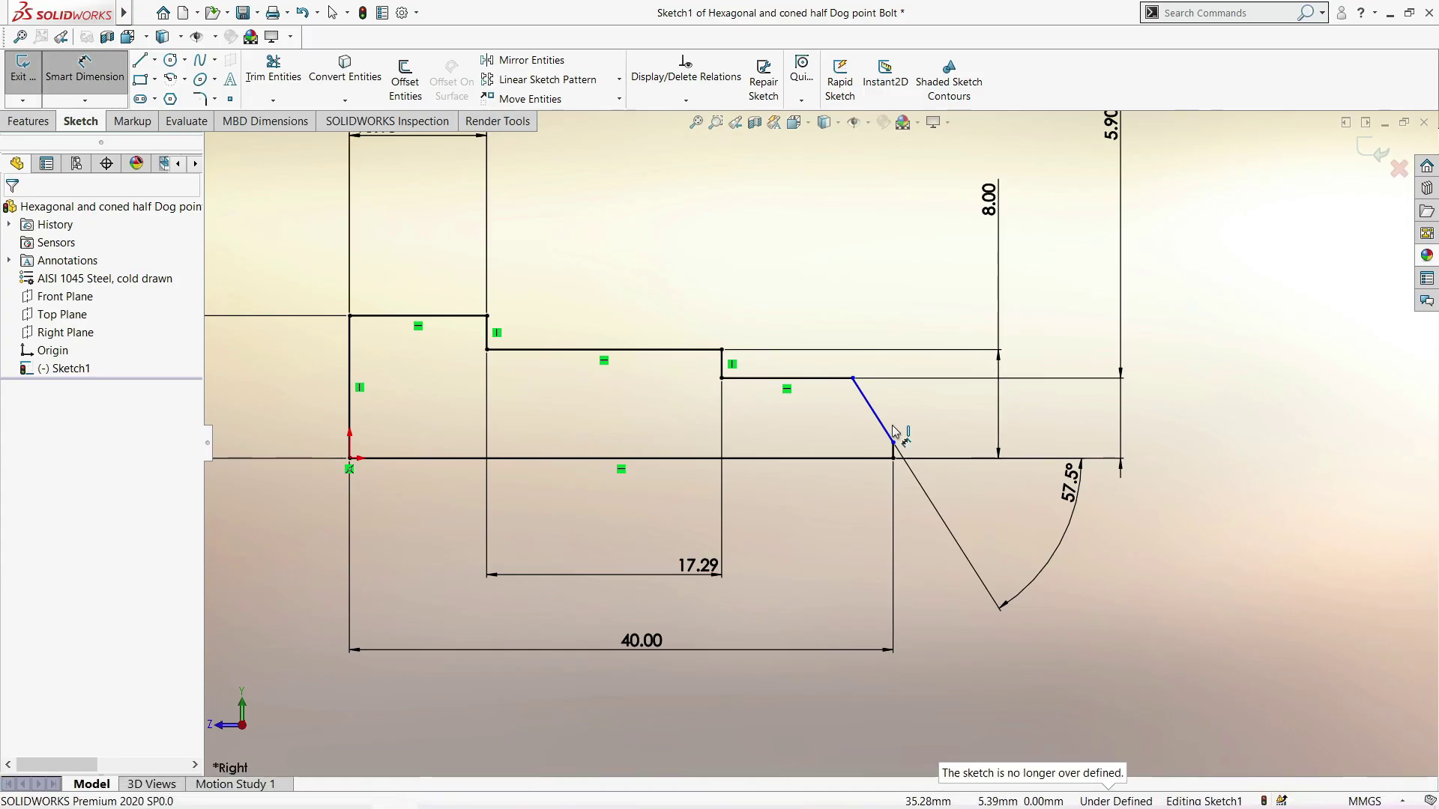
Add a 3.00 mm horizontal chamfer length dimension below the 40.00 one
{"action": "left_click", "coordinate": [854, 379]}
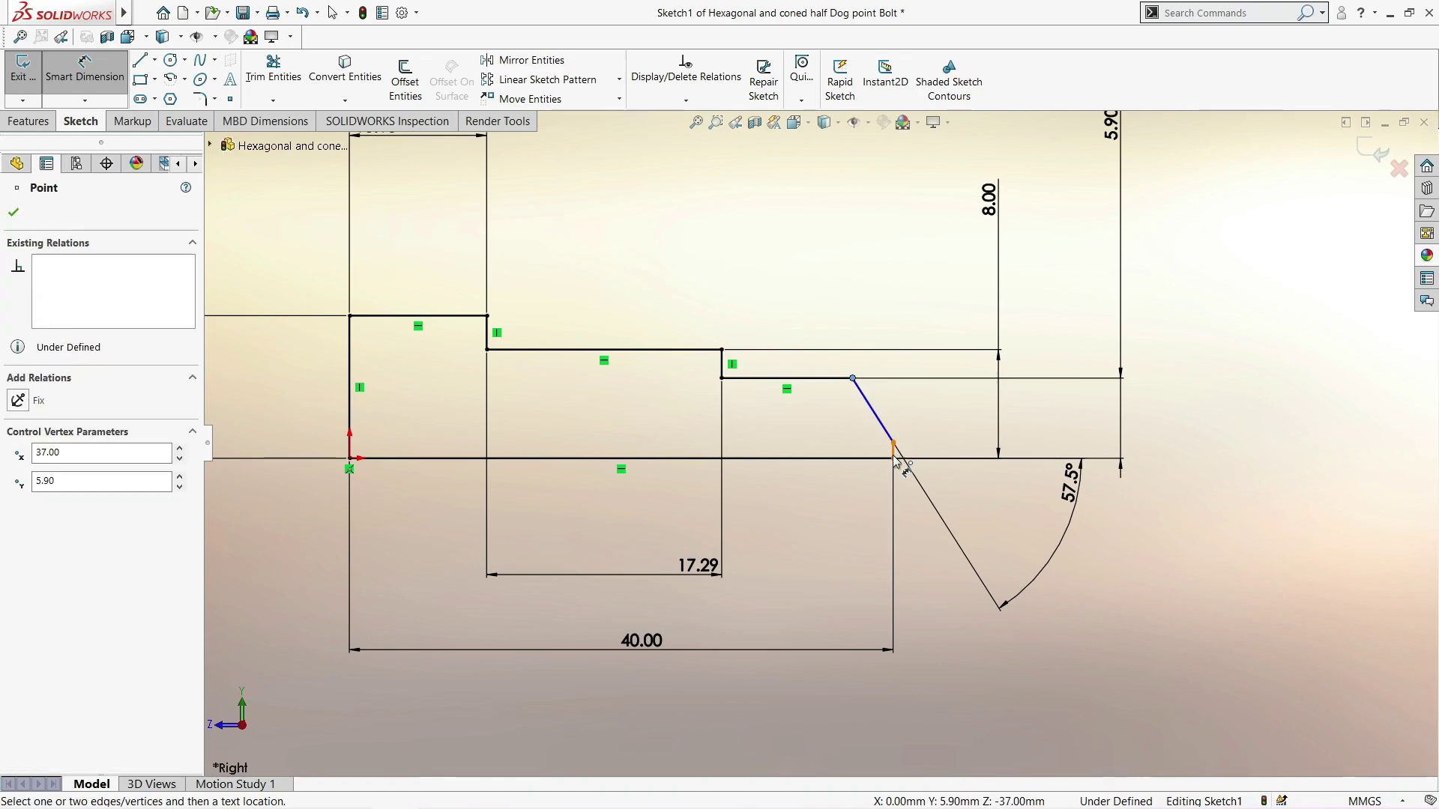
{"action": "left_click", "coordinate": [893, 443]}
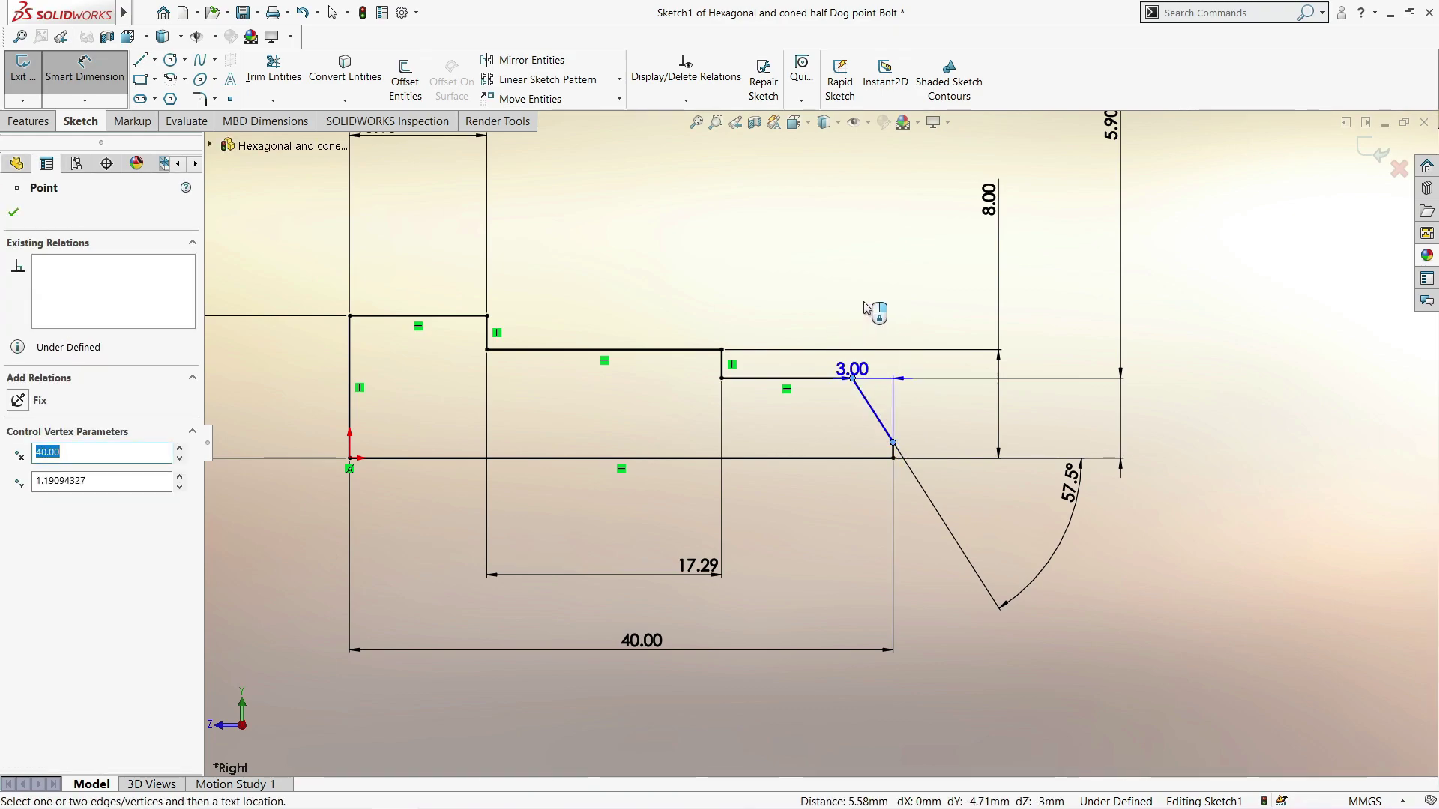
{"action": "left_click", "coordinate": [869, 553]}
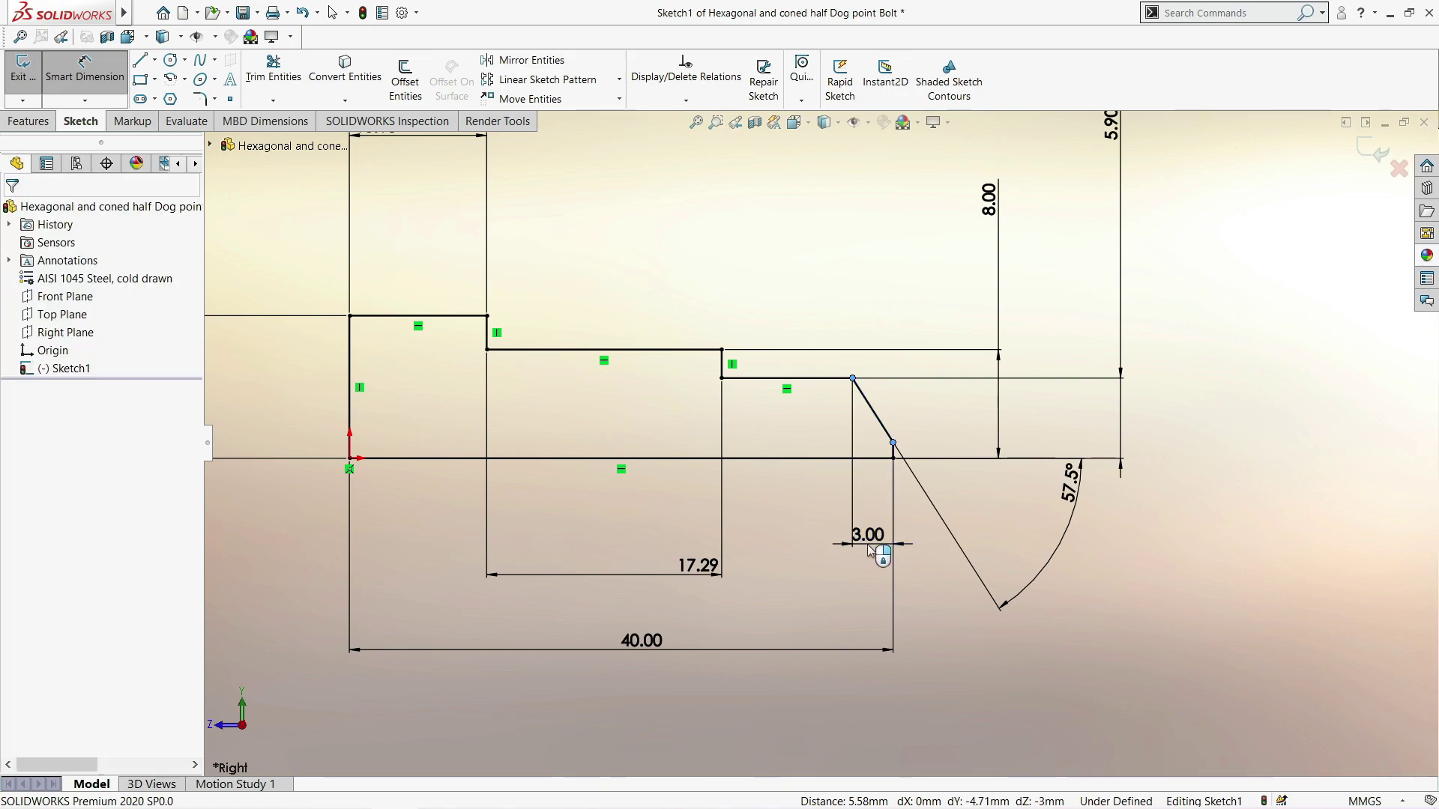
{"action": "left_click", "coordinate": [817, 529]}
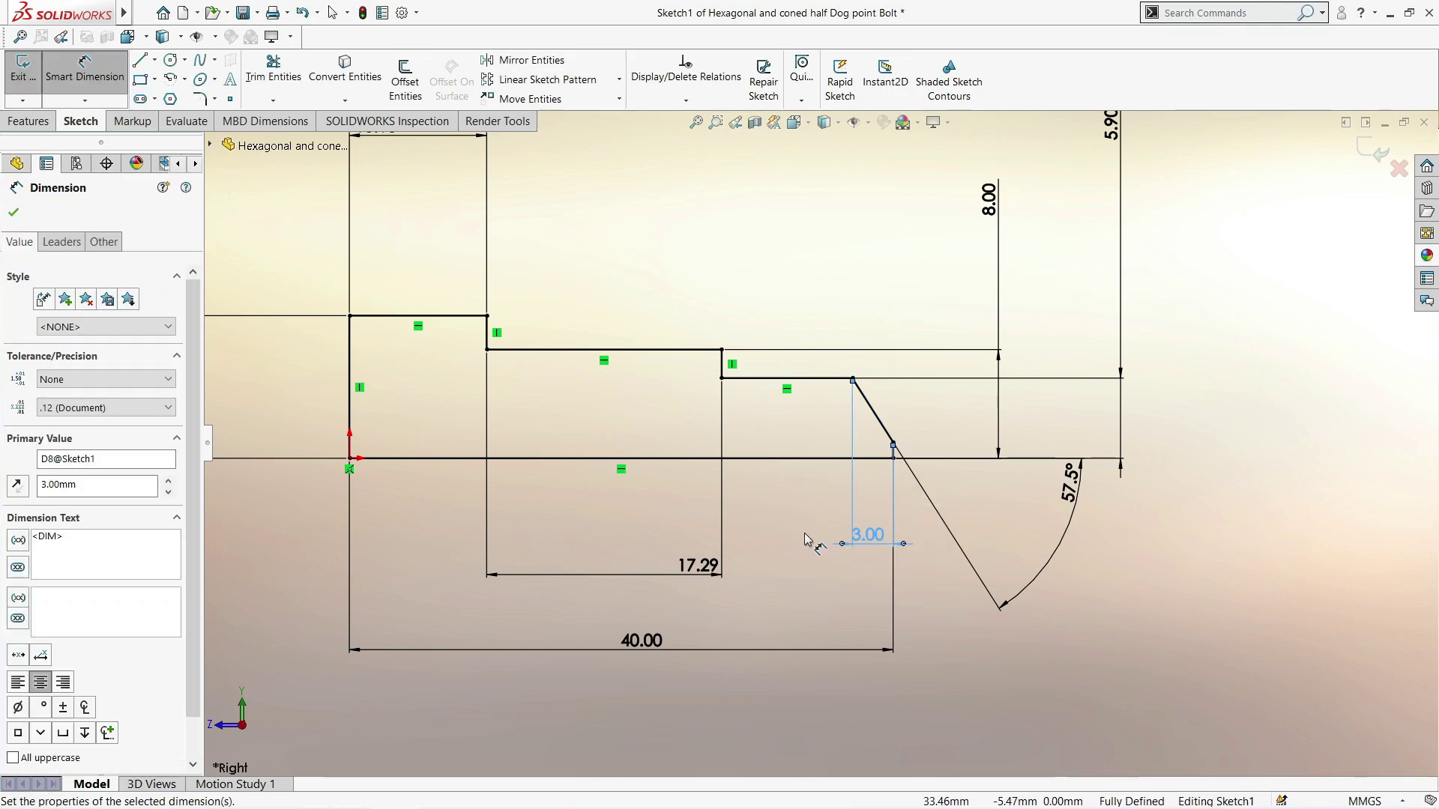
{"action": "key", "text": "z"}
{"action": "scroll", "coordinate": [796, 527], "scroll_direction": "down", "scroll_amount": 2}
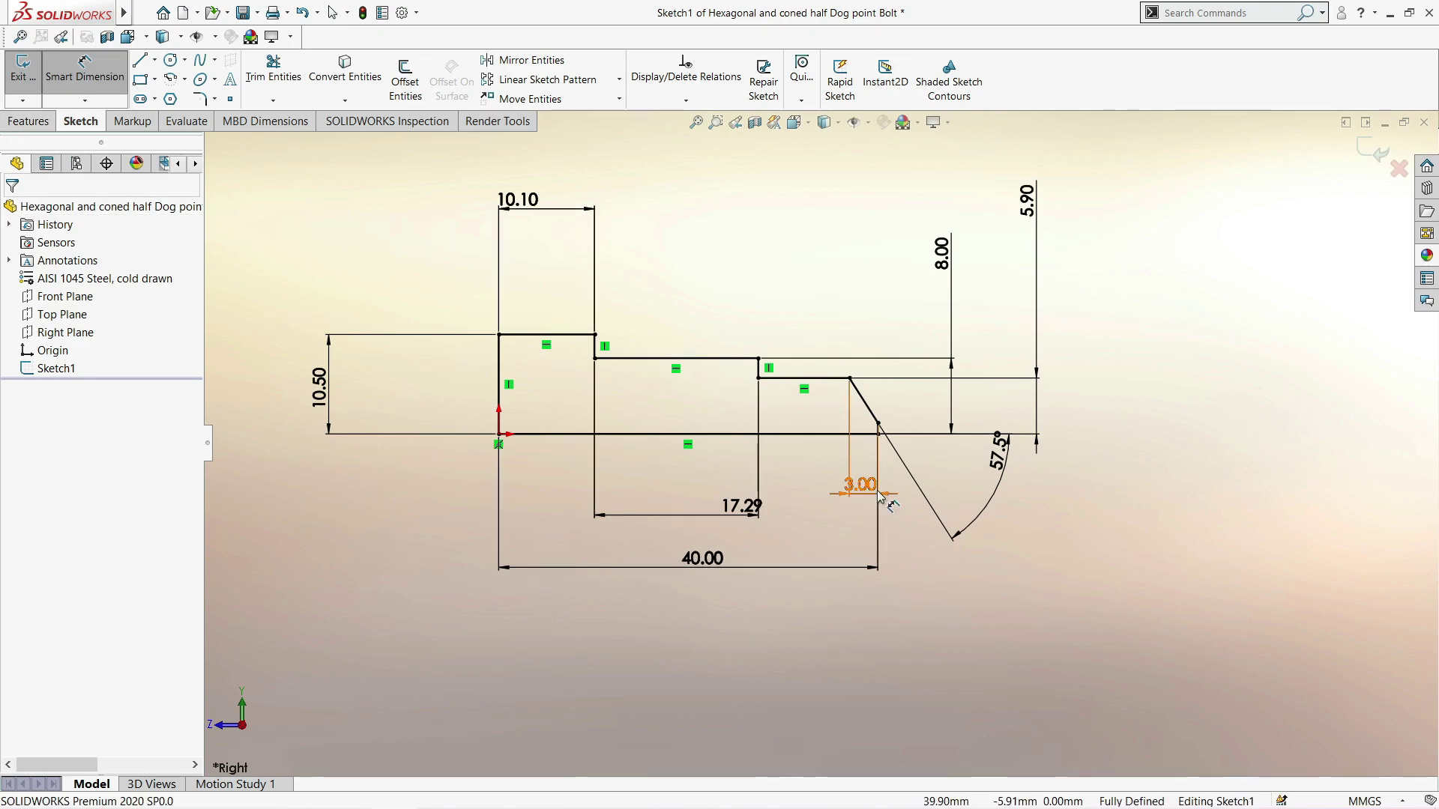
{"action": "left_click_drag", "start_coordinate": [859, 499], "coordinate": [857, 558]}
{"action": "left_click_drag", "start_coordinate": [857, 620], "coordinate": [857, 619]}
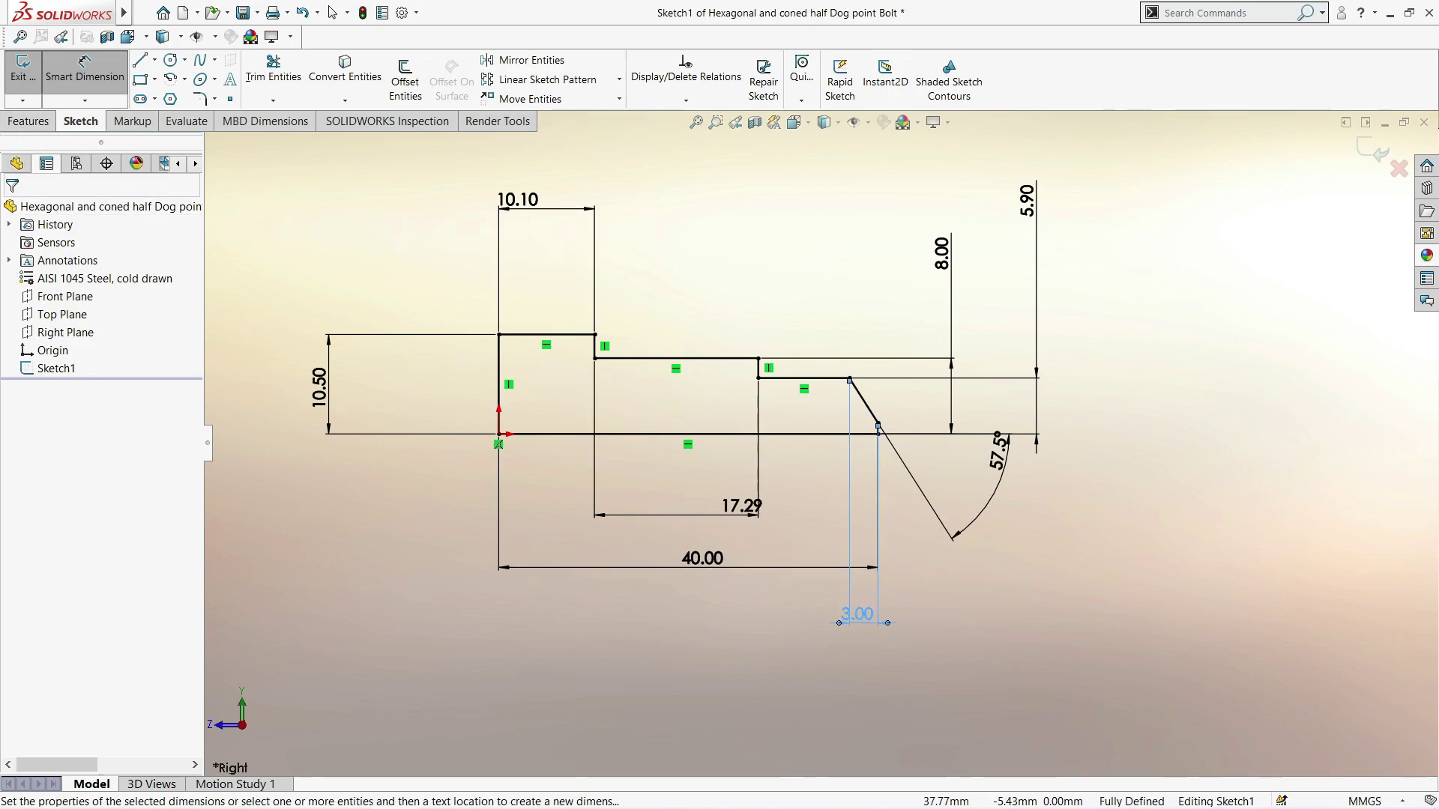
{"action": "scroll", "coordinate": [743, 496], "scroll_direction": "up", "scroll_amount": 2}
{"action": "scroll", "coordinate": [744, 497], "scroll_direction": "down", "scroll_amount": 1}
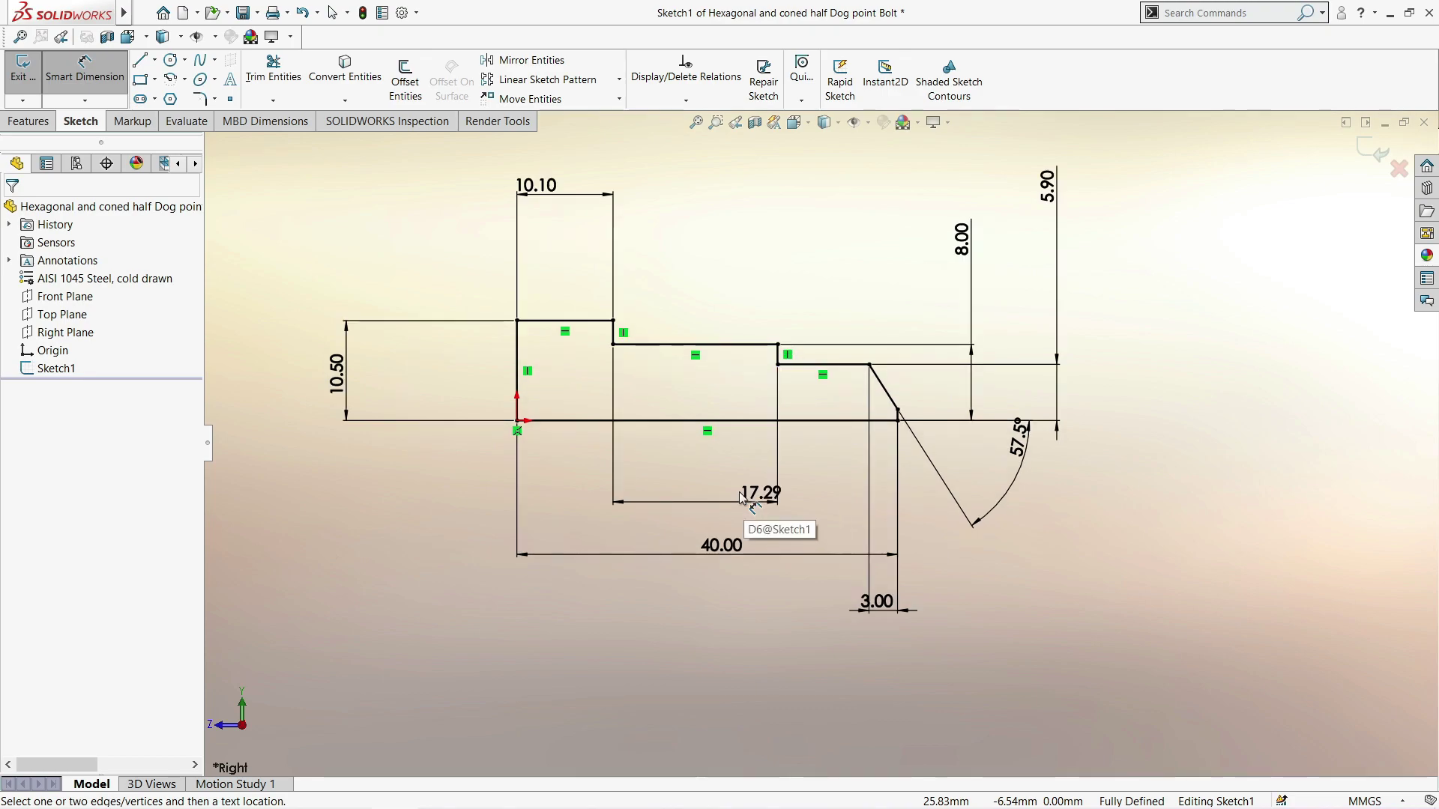
Revolve Sketch1 360° about its bottom horizontal line, then orbit to view the solid
{"action": "left_click", "coordinate": [24, 124]}
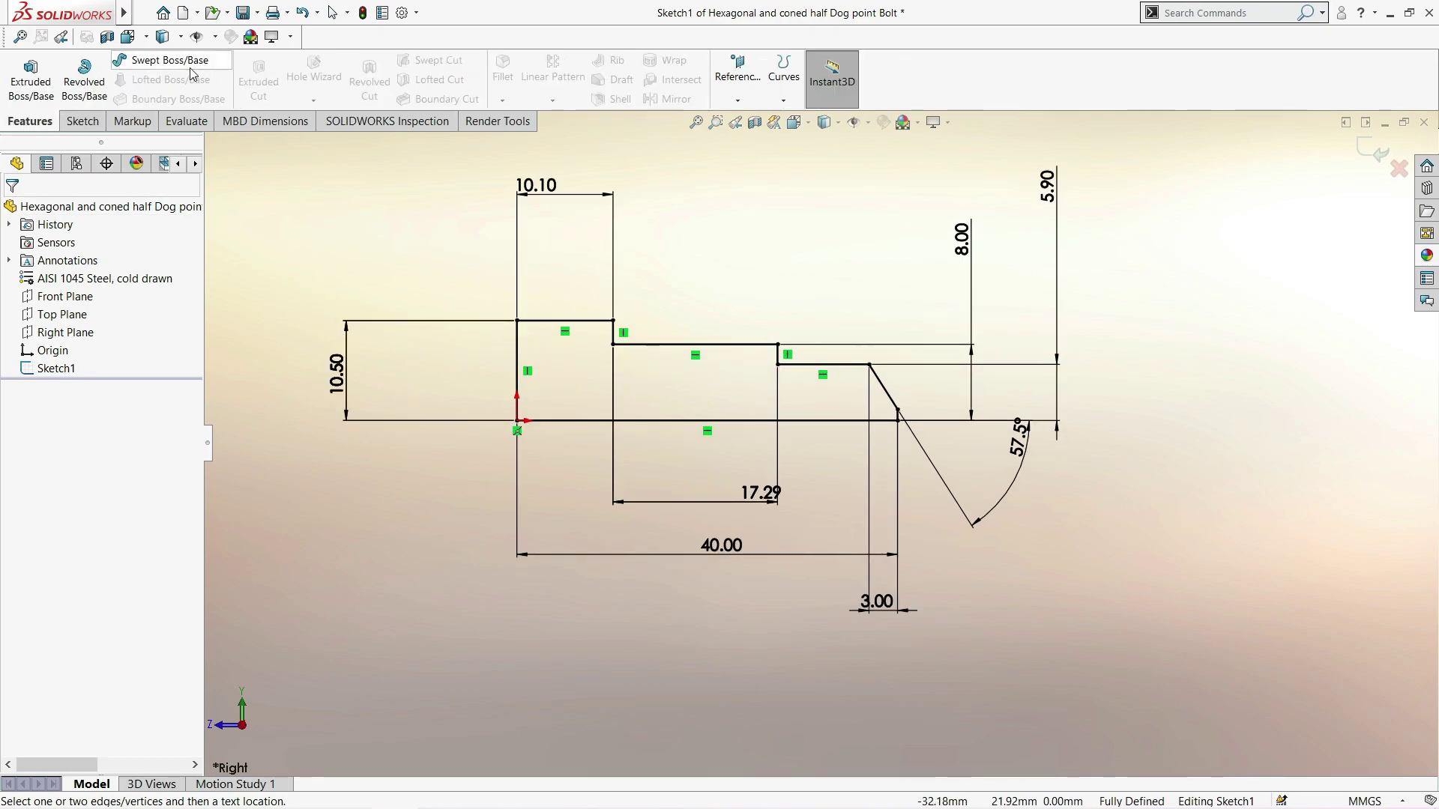
{"action": "left_click", "coordinate": [78, 90]}
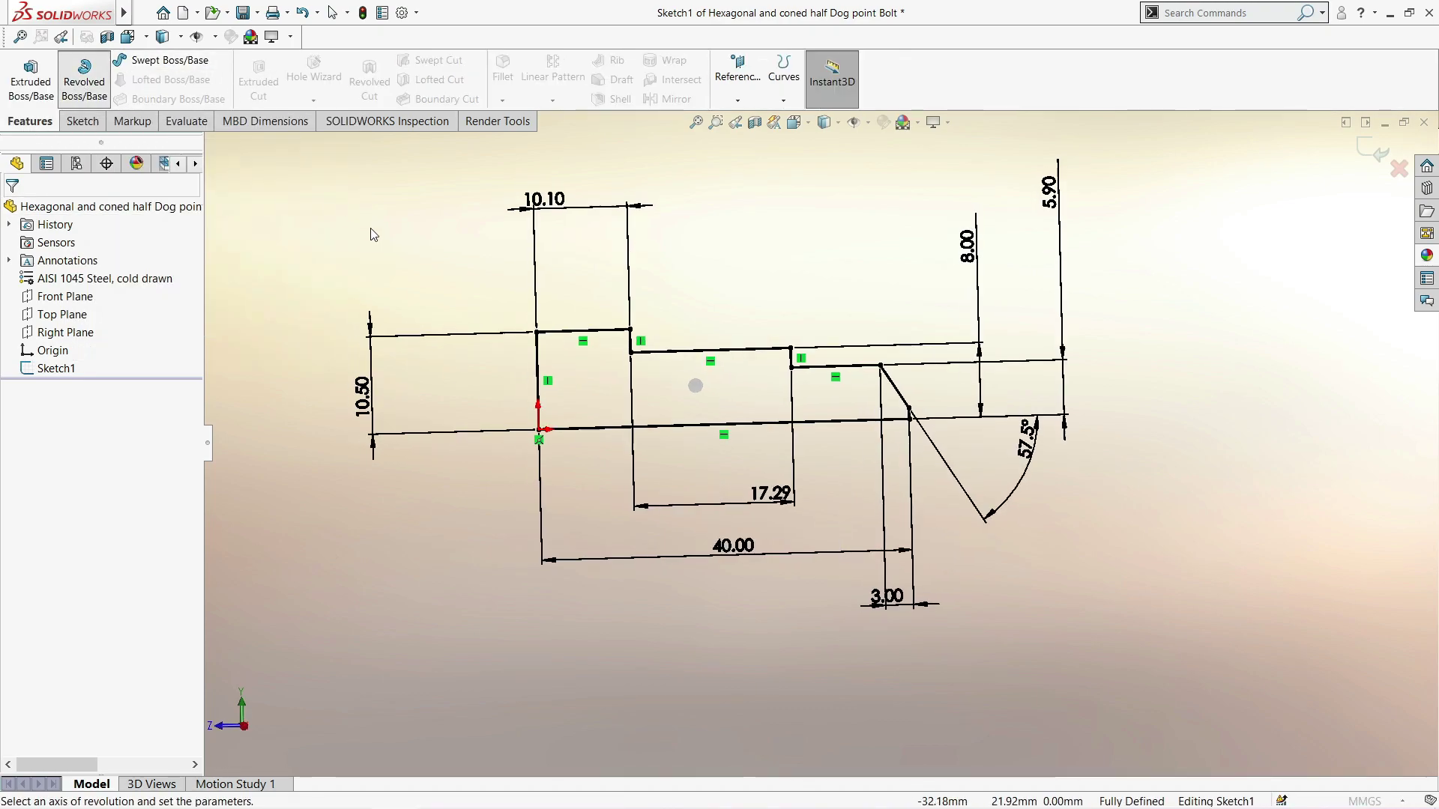
{"action": "left_click", "coordinate": [817, 473]}
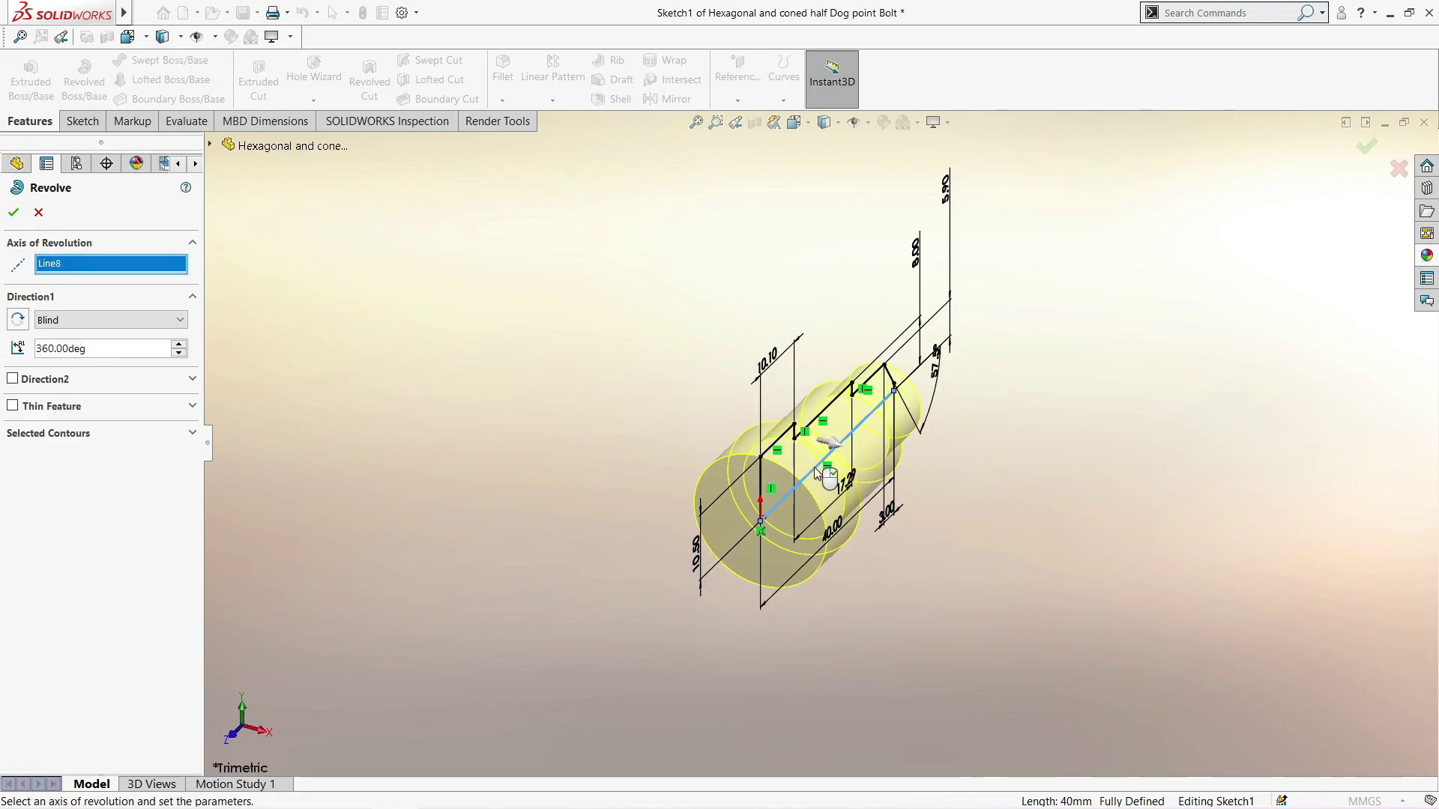
{"action": "left_click", "coordinate": [14, 215]}
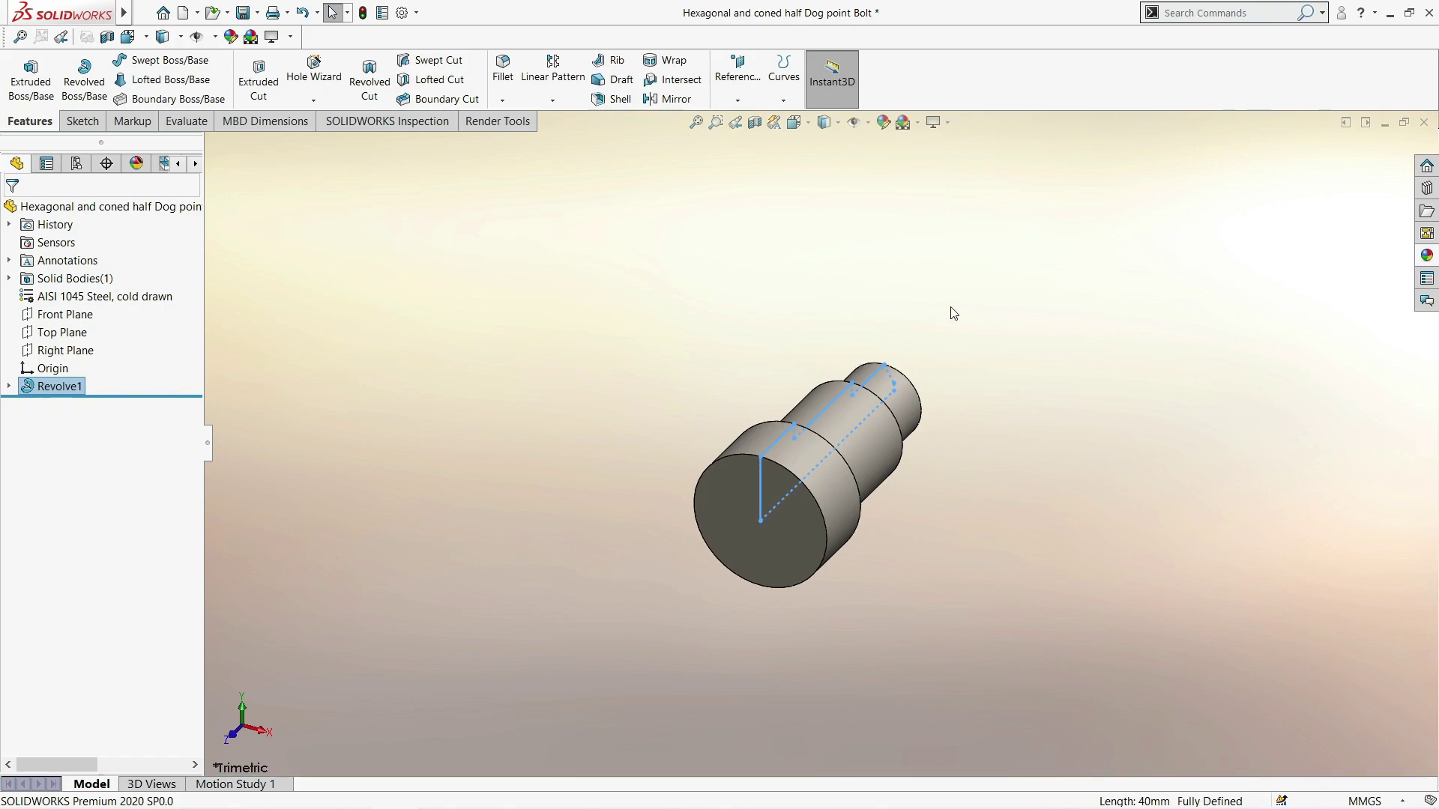
{"action": "left_click", "coordinate": [953, 313]}
{"action": "mouse_move", "coordinate": [954, 313]}
{"action": "middle_mouse_down"}
{"action": "mouse_move", "coordinate": [719, 267]}
{"action": "mouse_move", "coordinate": [966, 430]}
{"action": "mouse_move", "coordinate": [893, 620]}
{"action": "mouse_move", "coordinate": [906, 494]}
{"action": "mouse_move", "coordinate": [884, 492]}
{"action": "mouse_move", "coordinate": [843, 525]}
{"action": "mouse_move", "coordinate": [765, 462]}
{"action": "middle_mouse_up"}
Start a new sketch on the bolt head's end face and view it Normal To
{"action": "right_click", "coordinate": [775, 463]}
{"action": "left_click", "coordinate": [807, 442]}
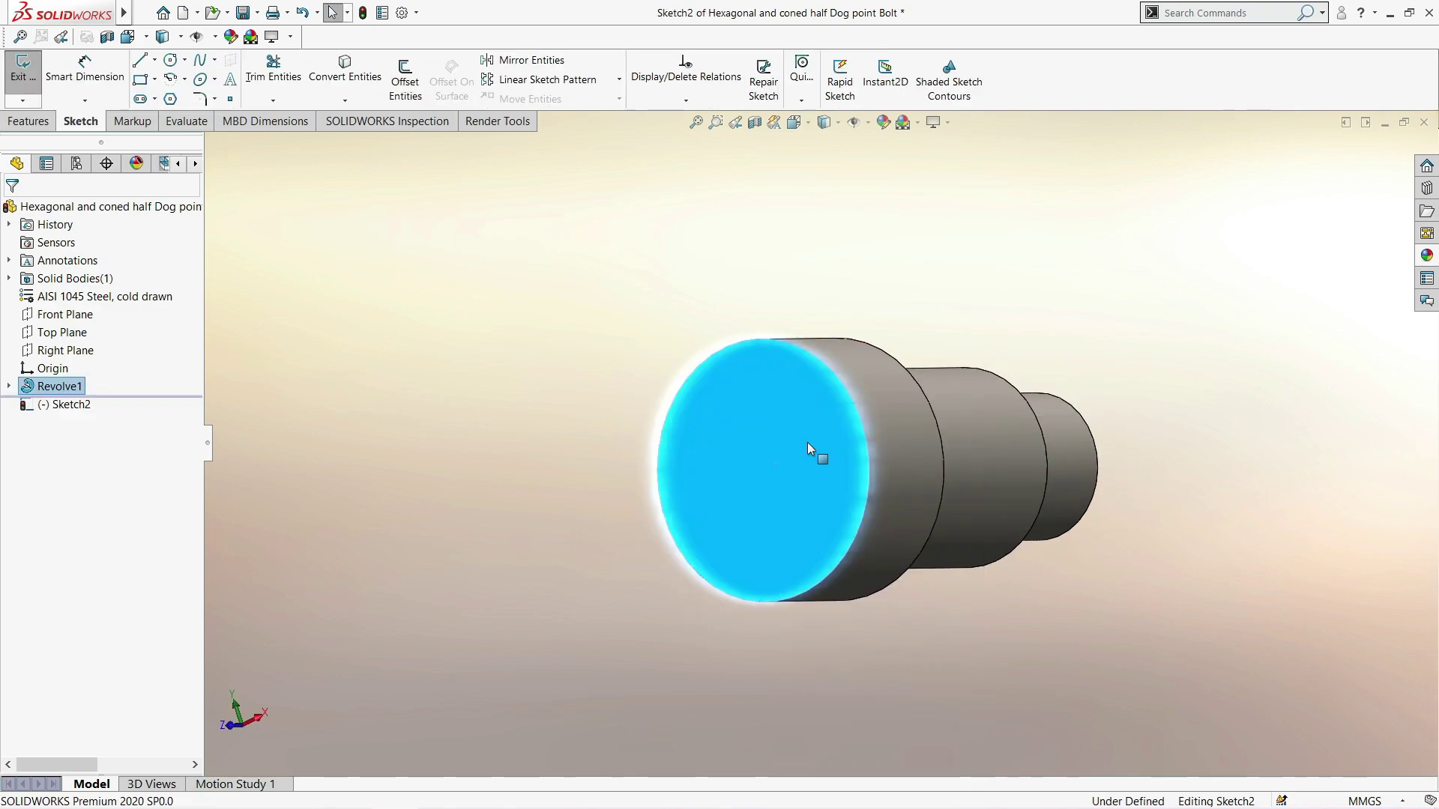
{"action": "key", "text": "space"}
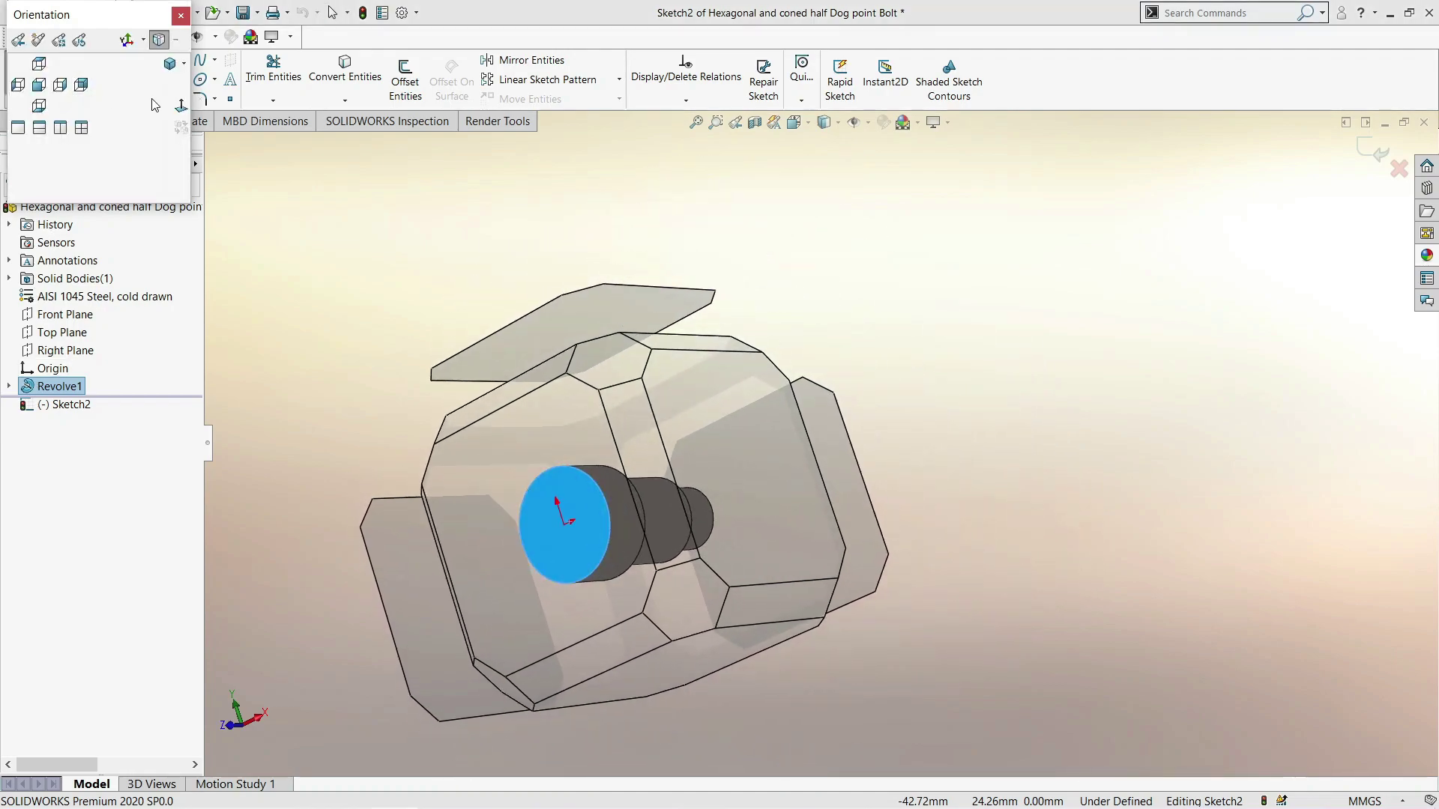
{"action": "left_click", "coordinate": [181, 106]}
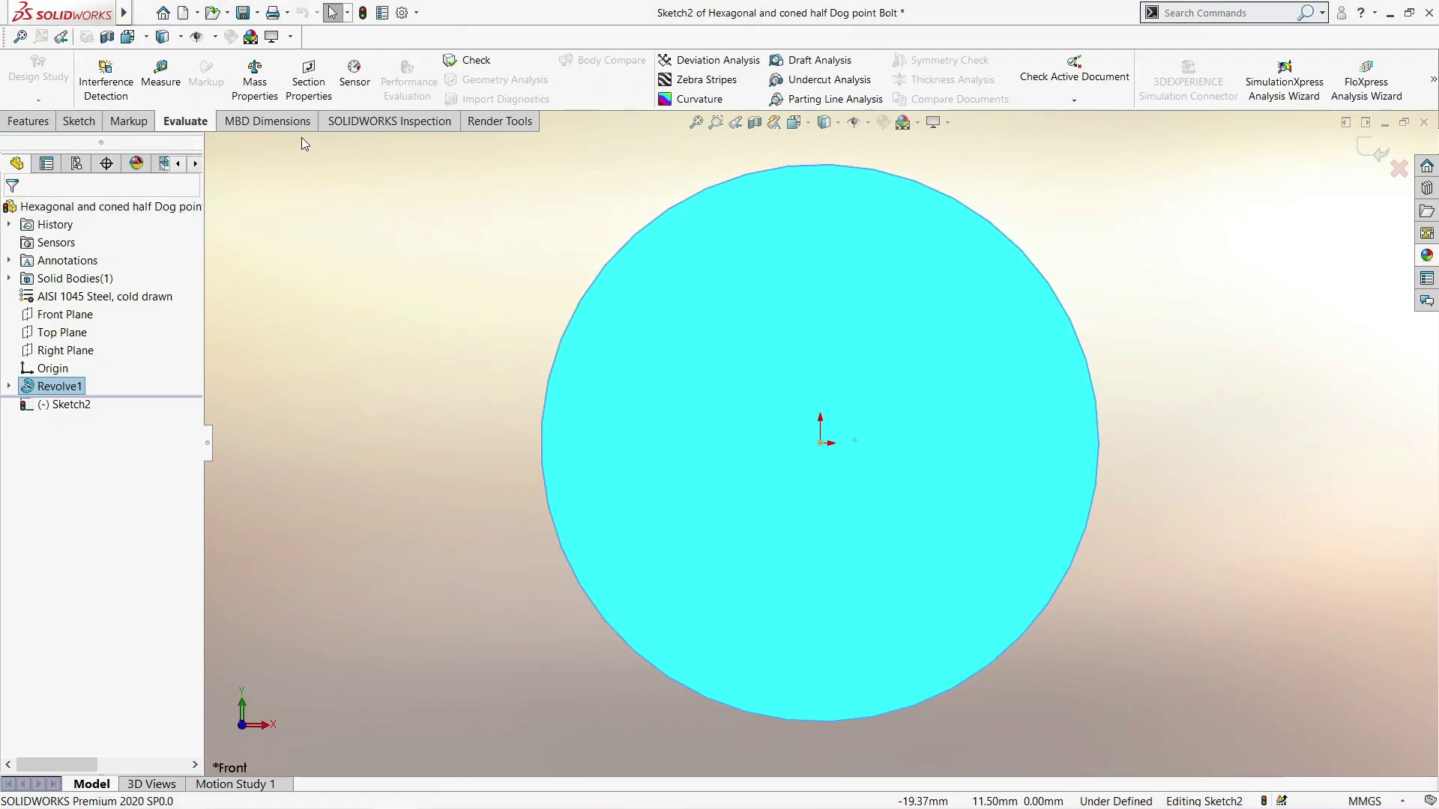
Draw a six-sided polygon centred on the origin, 10.50 mm vertex pointing straight up
{"action": "left_click", "coordinate": [83, 116]}
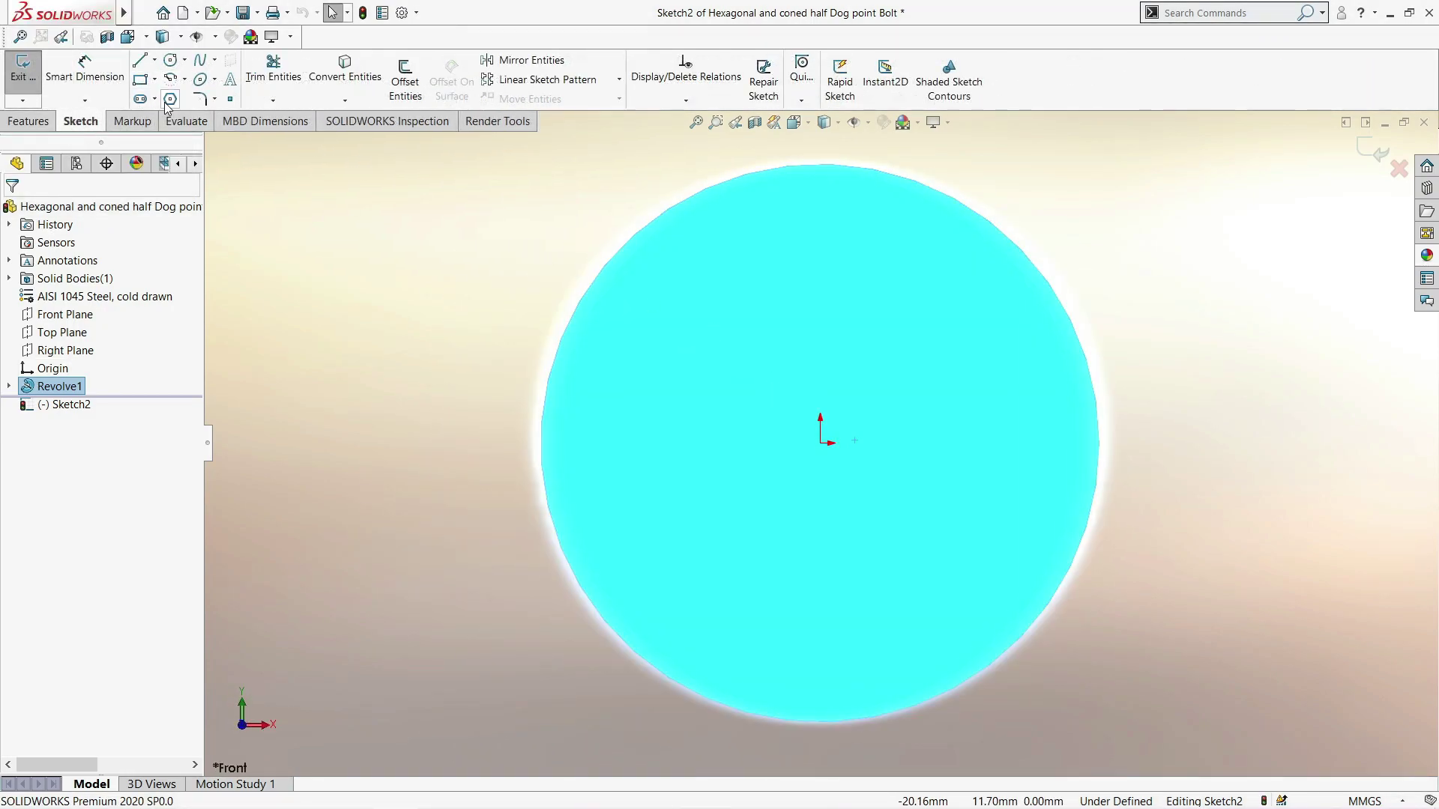
{"action": "left_click", "coordinate": [170, 100]}
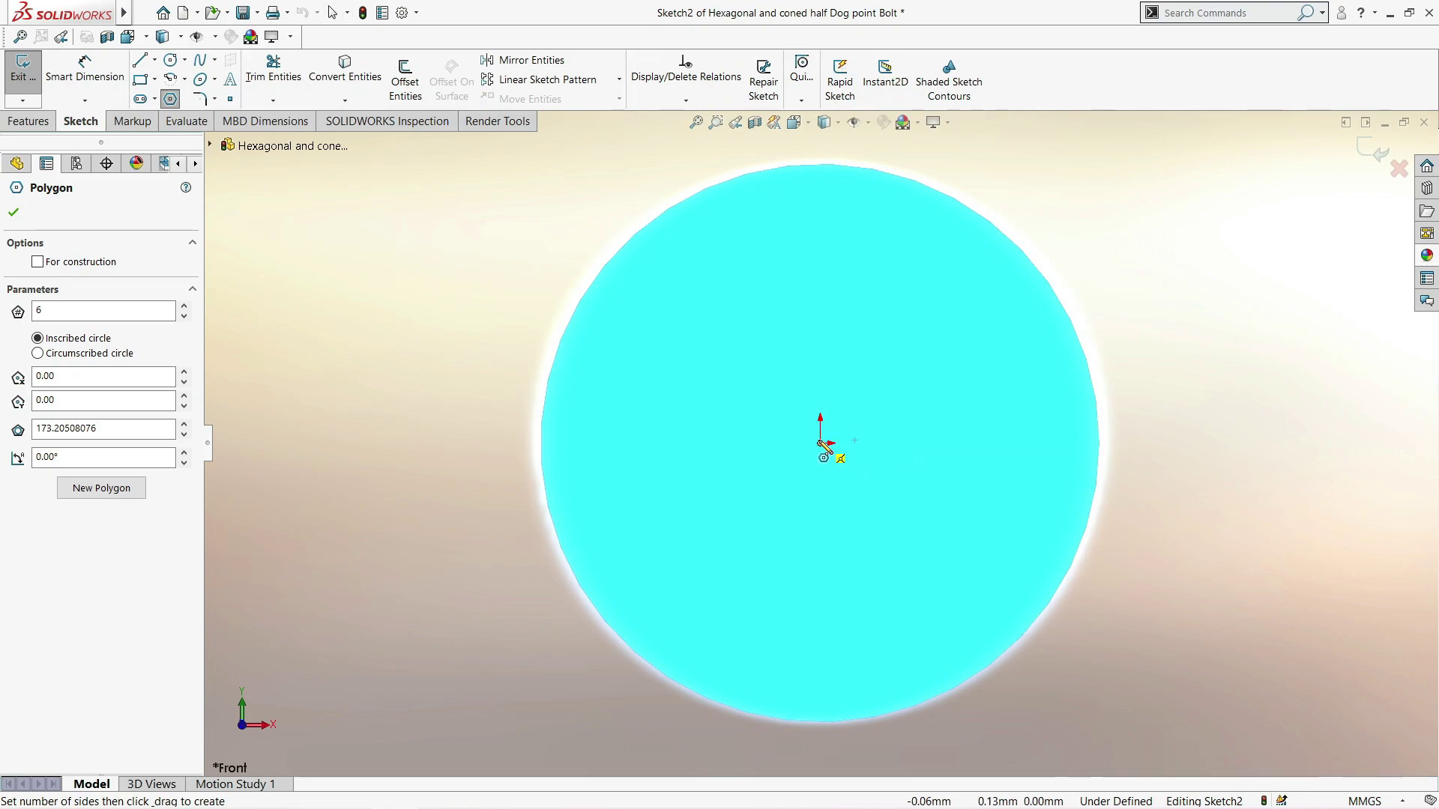
{"action": "left_click_drag", "start_coordinate": [821, 443], "coordinate": [821, 163]}
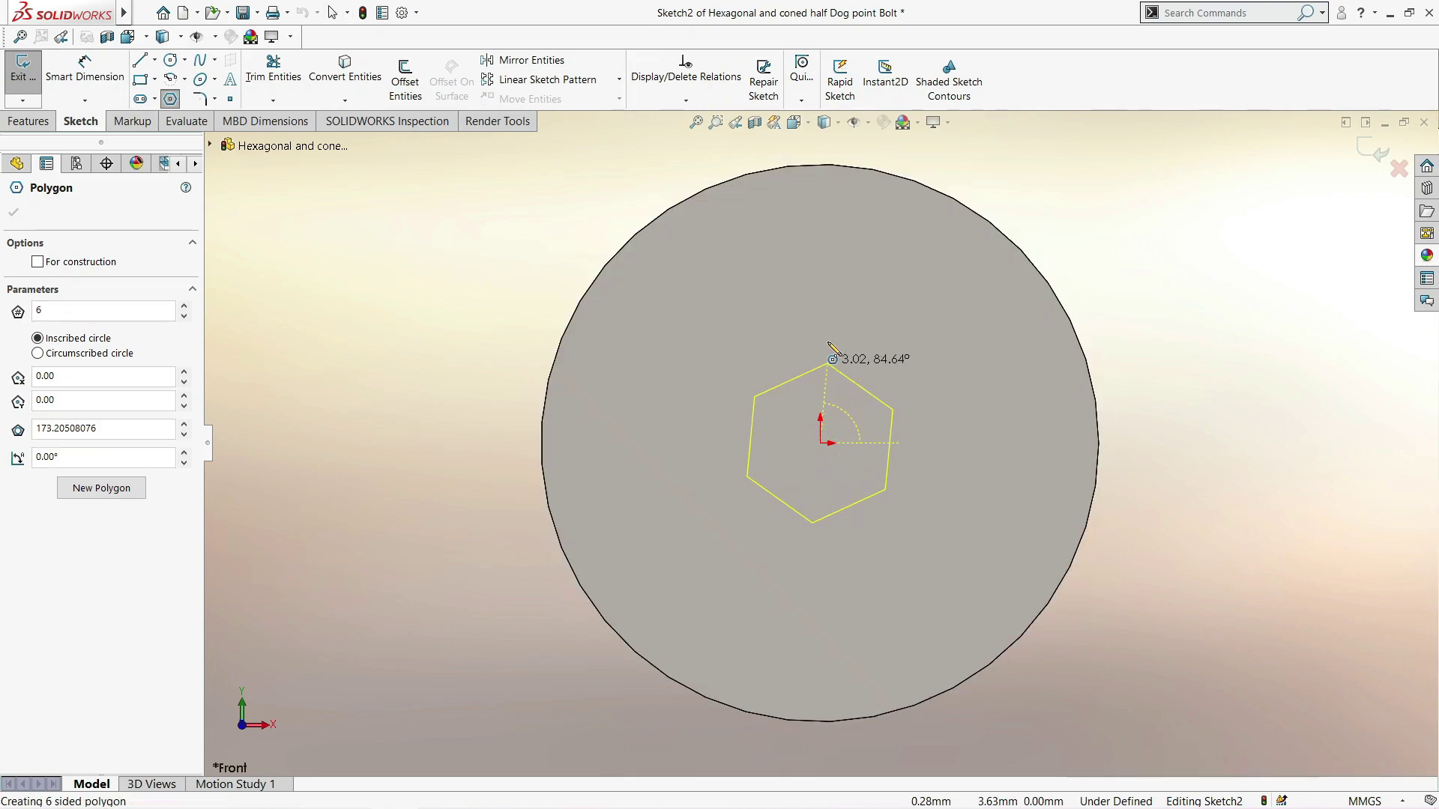
{"action": "left_click", "coordinate": [821, 164]}
{"action": "left_click", "coordinate": [29, 122]}
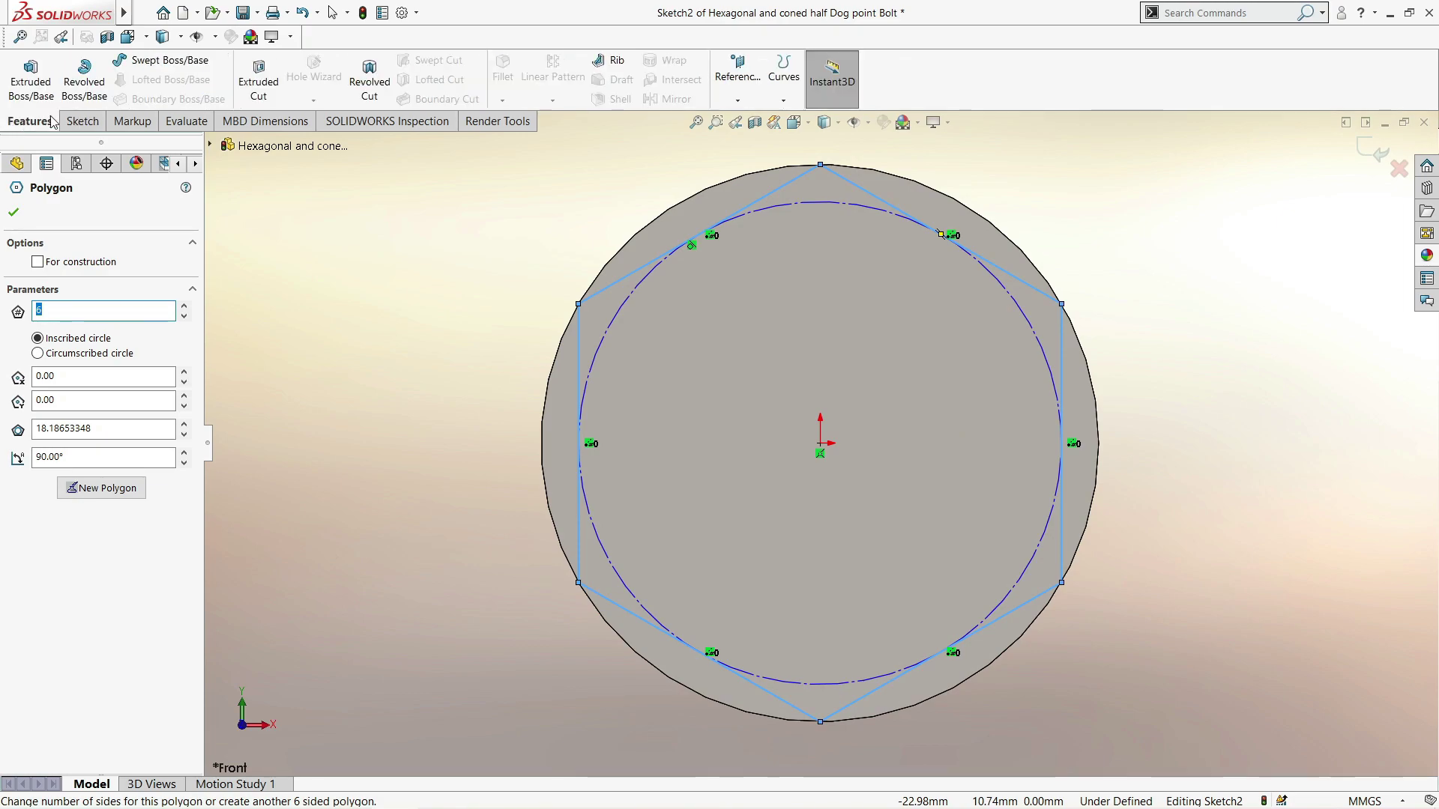
Extrude-cut 12.00 mm with Flip side to cut, removing material outside the hexagon
{"action": "left_click", "coordinate": [255, 78]}
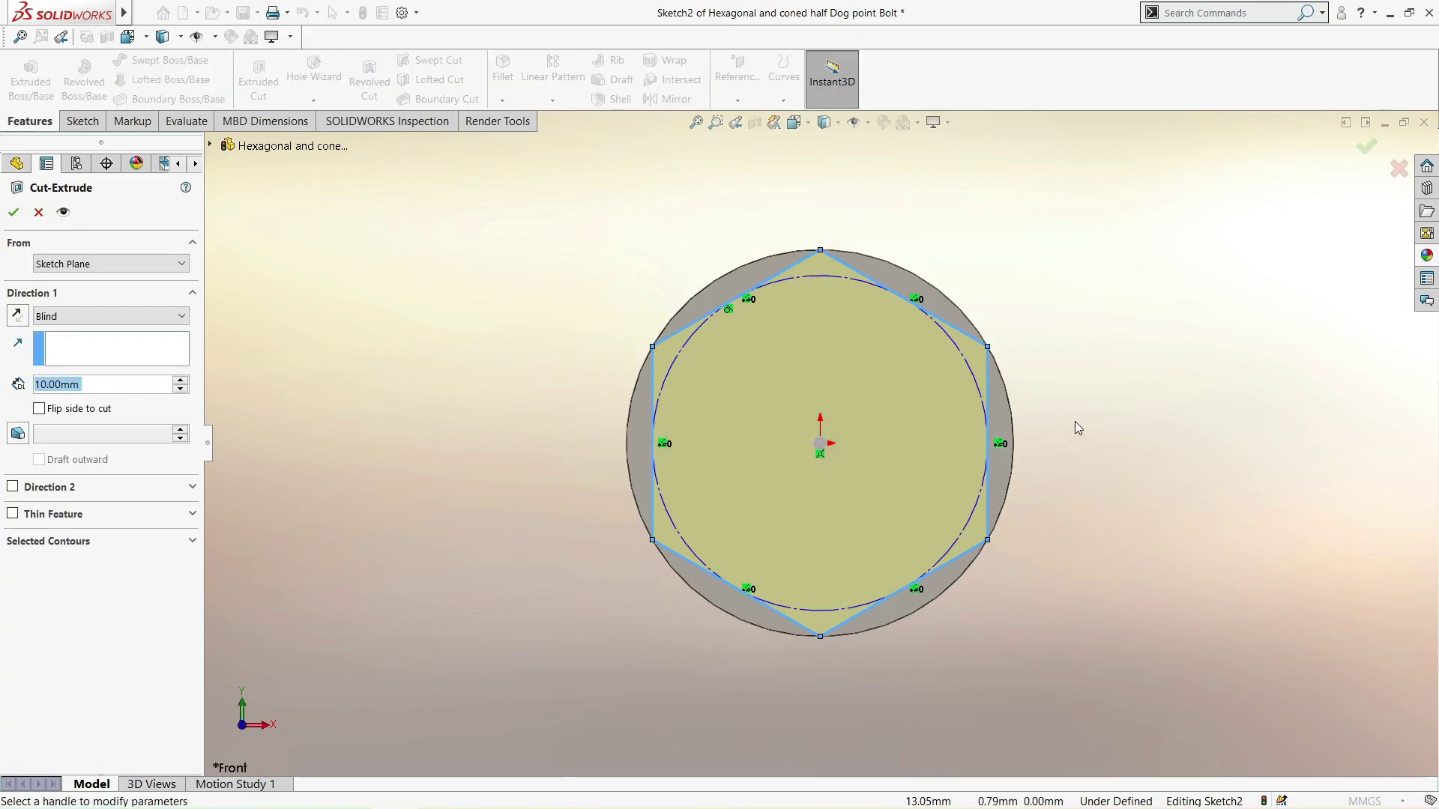
{"action": "mouse_move", "coordinate": [1075, 421]}
{"action": "middle_mouse_down"}
{"action": "mouse_move", "coordinate": [979, 417]}
{"action": "mouse_move", "coordinate": [687, 450]}
{"action": "middle_mouse_up"}
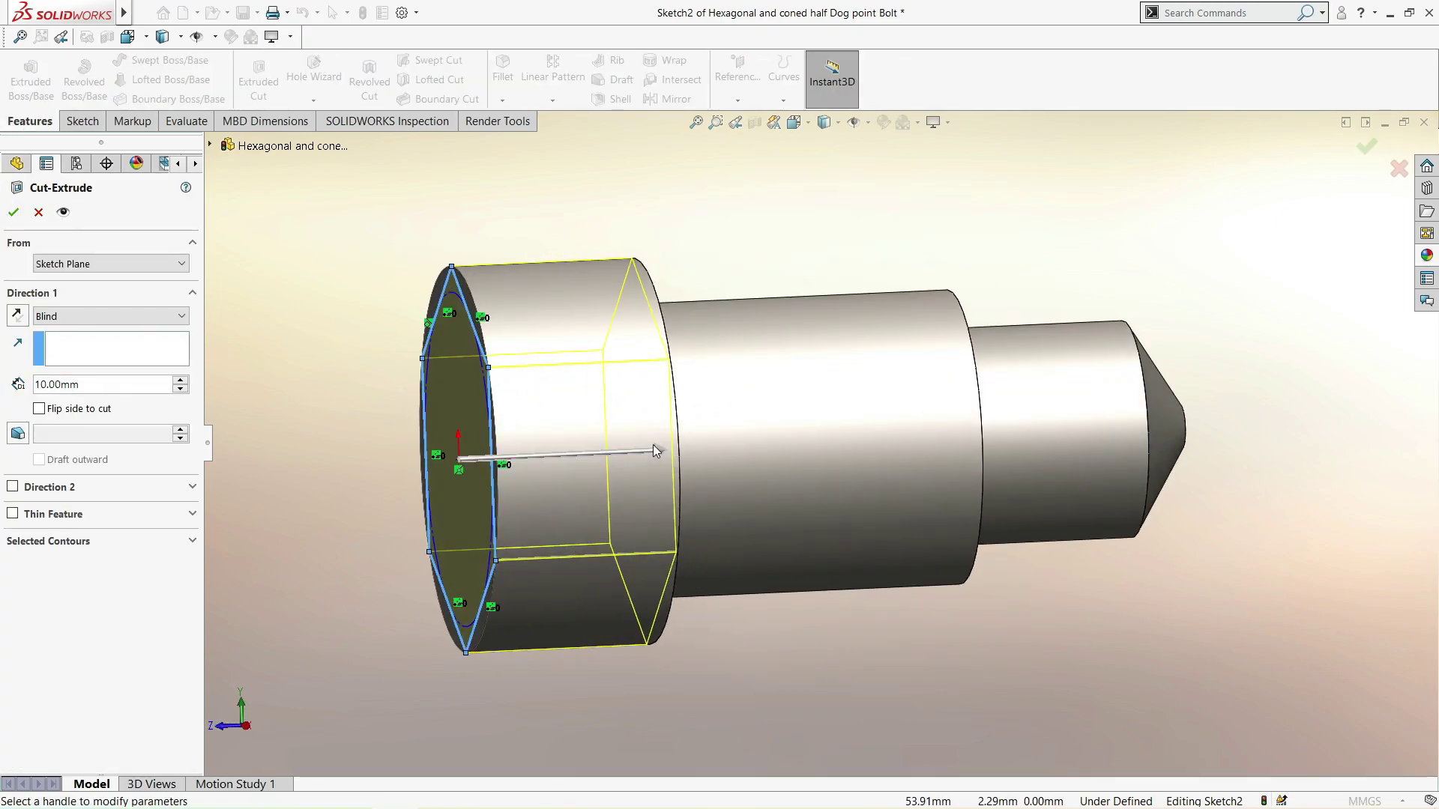
{"action": "left_click_drag", "start_coordinate": [654, 449], "coordinate": [696, 450]}
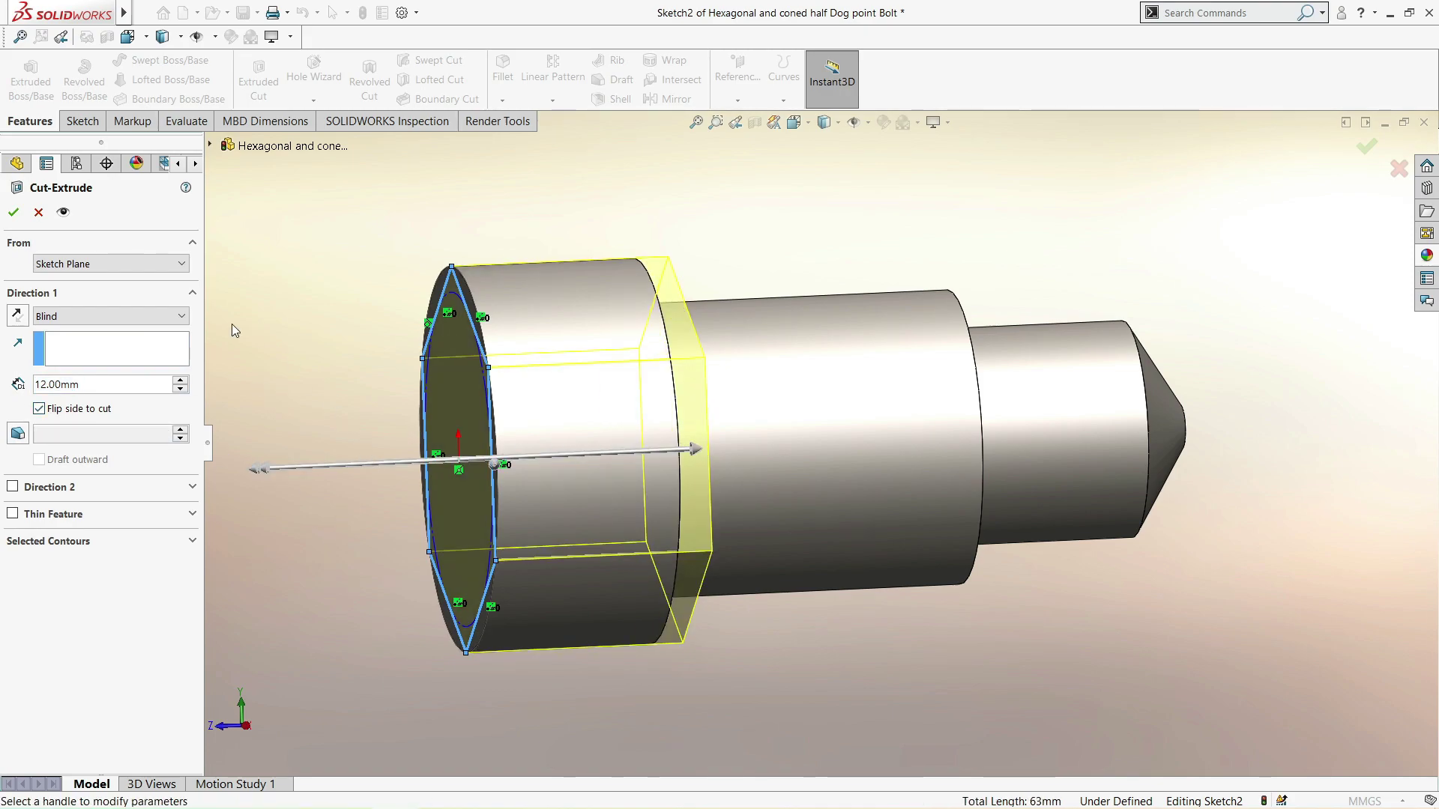
{"action": "left_click", "coordinate": [13, 212]}
{"action": "mouse_move", "coordinate": [392, 371]}
{"action": "middle_mouse_down"}
{"action": "mouse_move", "coordinate": [587, 346]}
{"action": "mouse_move", "coordinate": [502, 283]}
{"action": "middle_mouse_up"}
{"action": "left_click", "coordinate": [588, 232]}
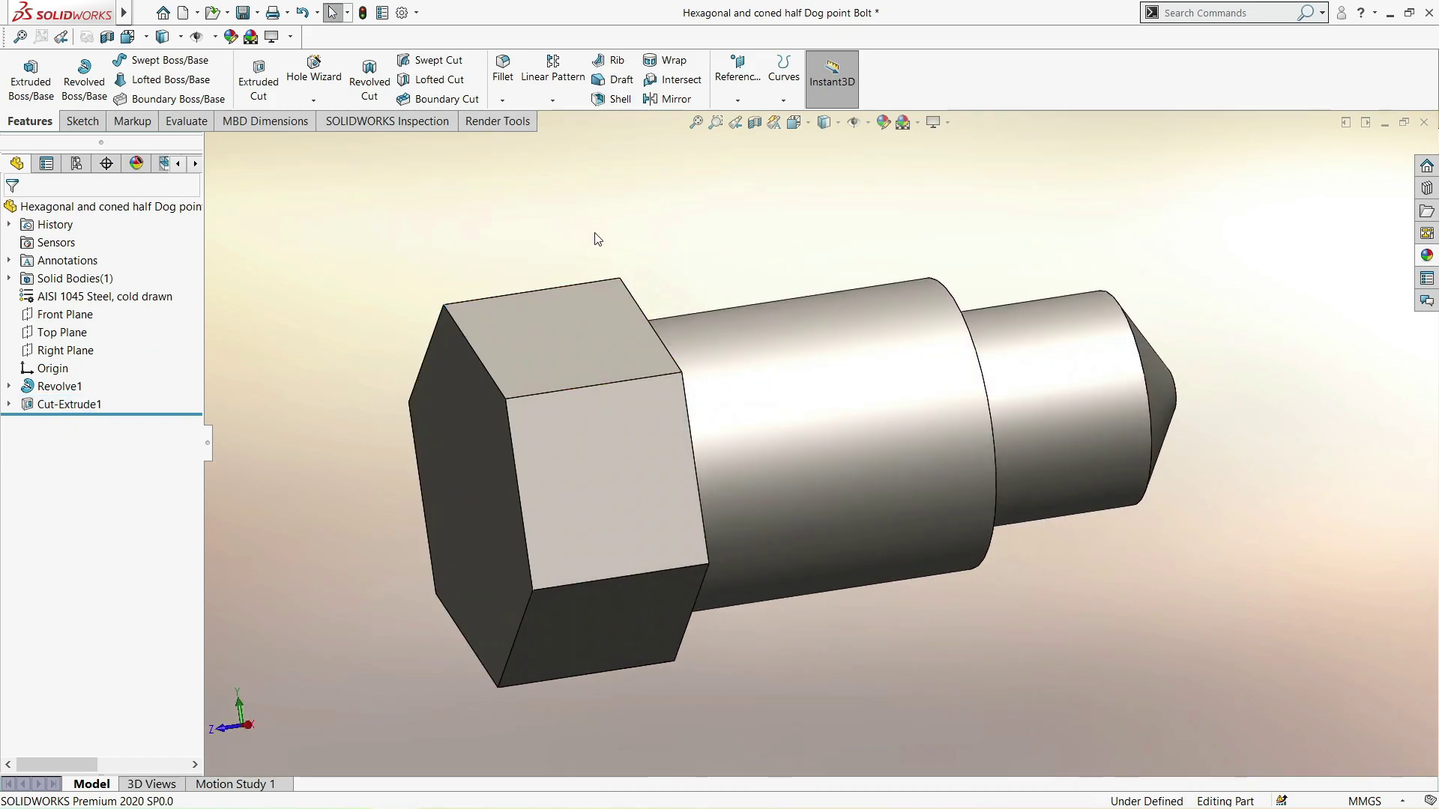
Fillet the head-to-shank edge with a 0.90 mm radius
{"action": "mouse_move", "coordinate": [656, 265]}
{"action": "middle_mouse_down"}
{"action": "mouse_move", "coordinate": [514, 302]}
{"action": "mouse_move", "coordinate": [690, 308]}
{"action": "mouse_move", "coordinate": [690, 324]}
{"action": "mouse_move", "coordinate": [543, 317]}
{"action": "mouse_move", "coordinate": [562, 315]}
{"action": "mouse_move", "coordinate": [510, 297]}
{"action": "middle_mouse_up"}
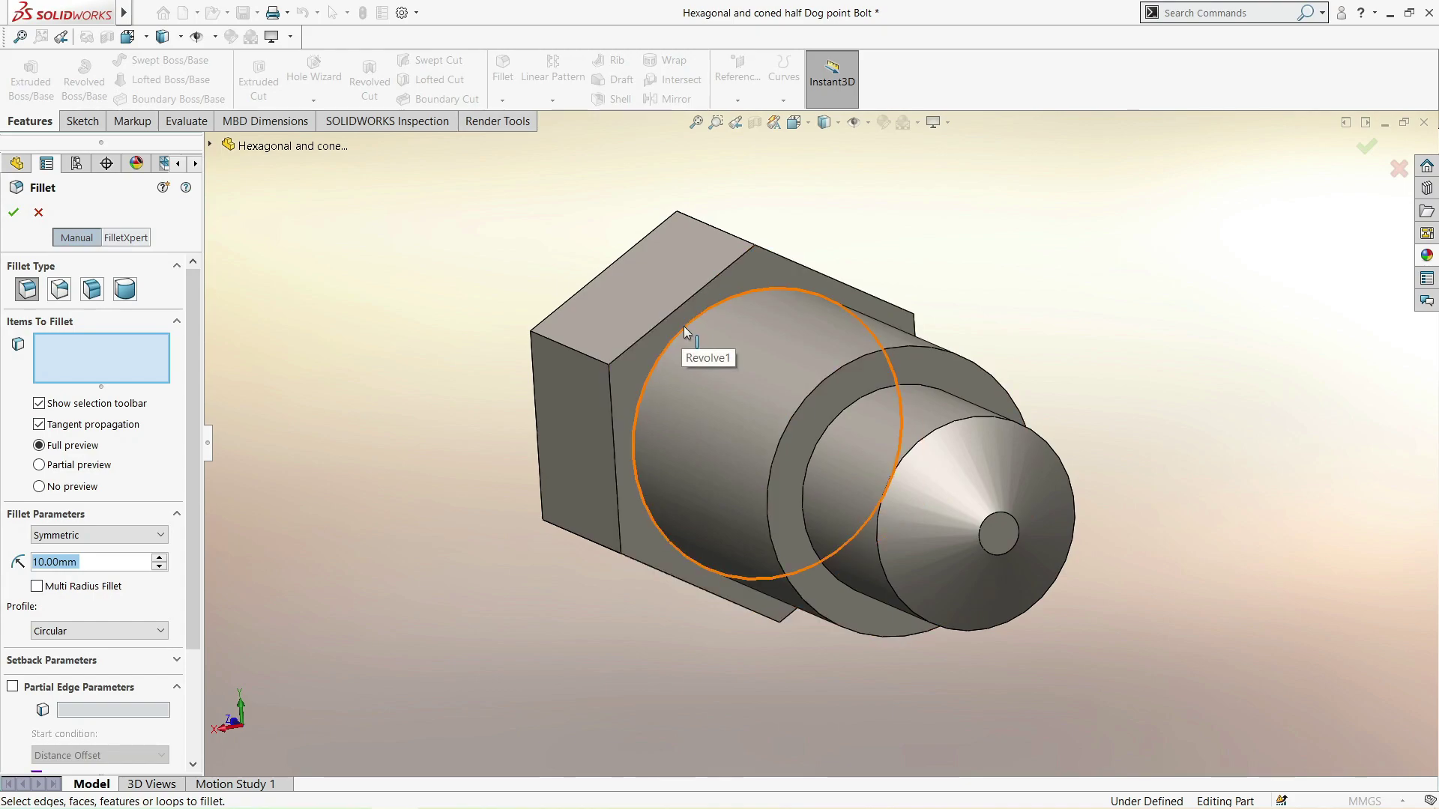
{"action": "left_click", "coordinate": [685, 328]}
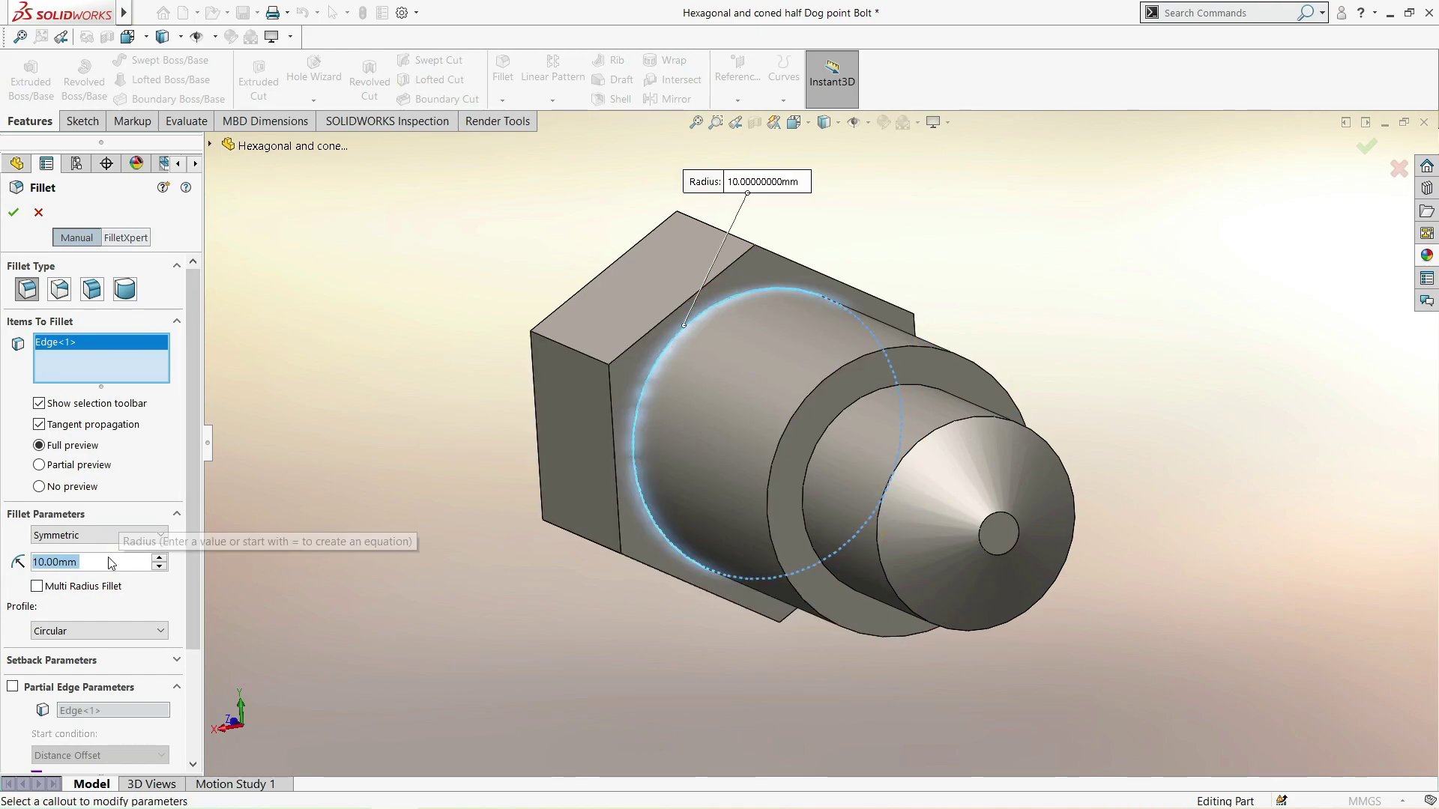
{"action": "type", "text": "0.9"}
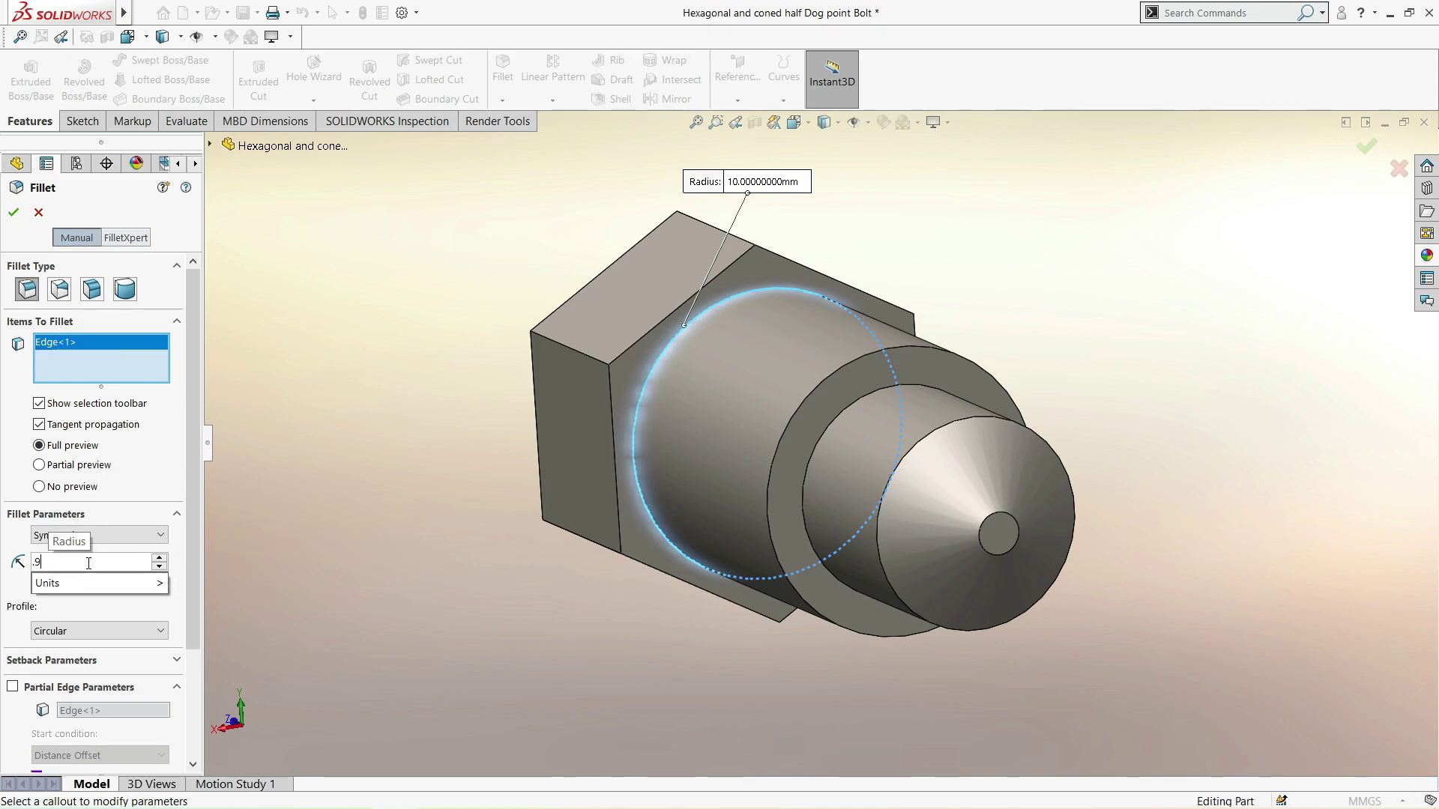
{"action": "key", "text": "Return"}
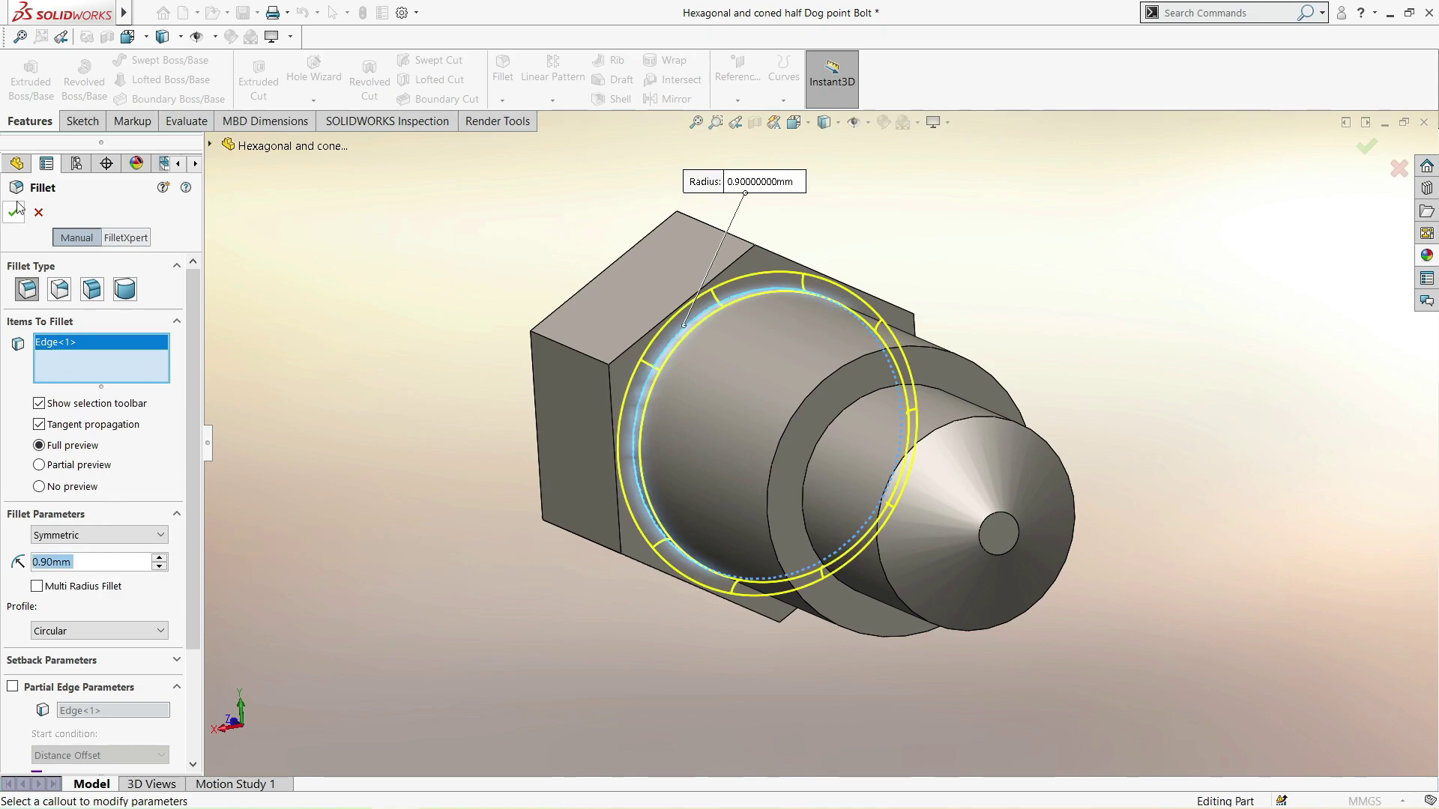
{"action": "left_click", "coordinate": [14, 214]}
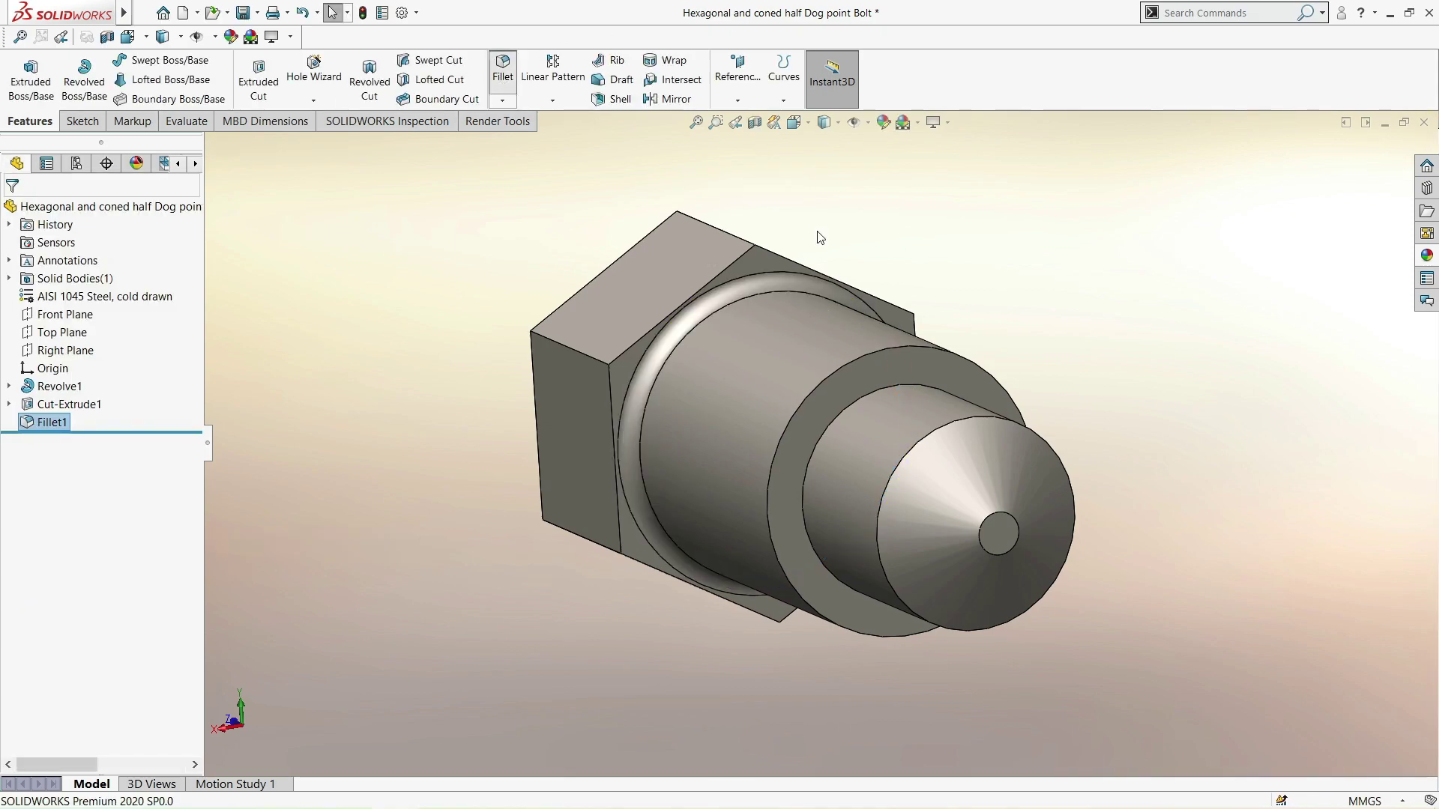
Fillet the shank's step edge near the point with a 0.80 mm radius
{"action": "key", "text": "Return"}
{"action": "left_click", "coordinate": [838, 415]}
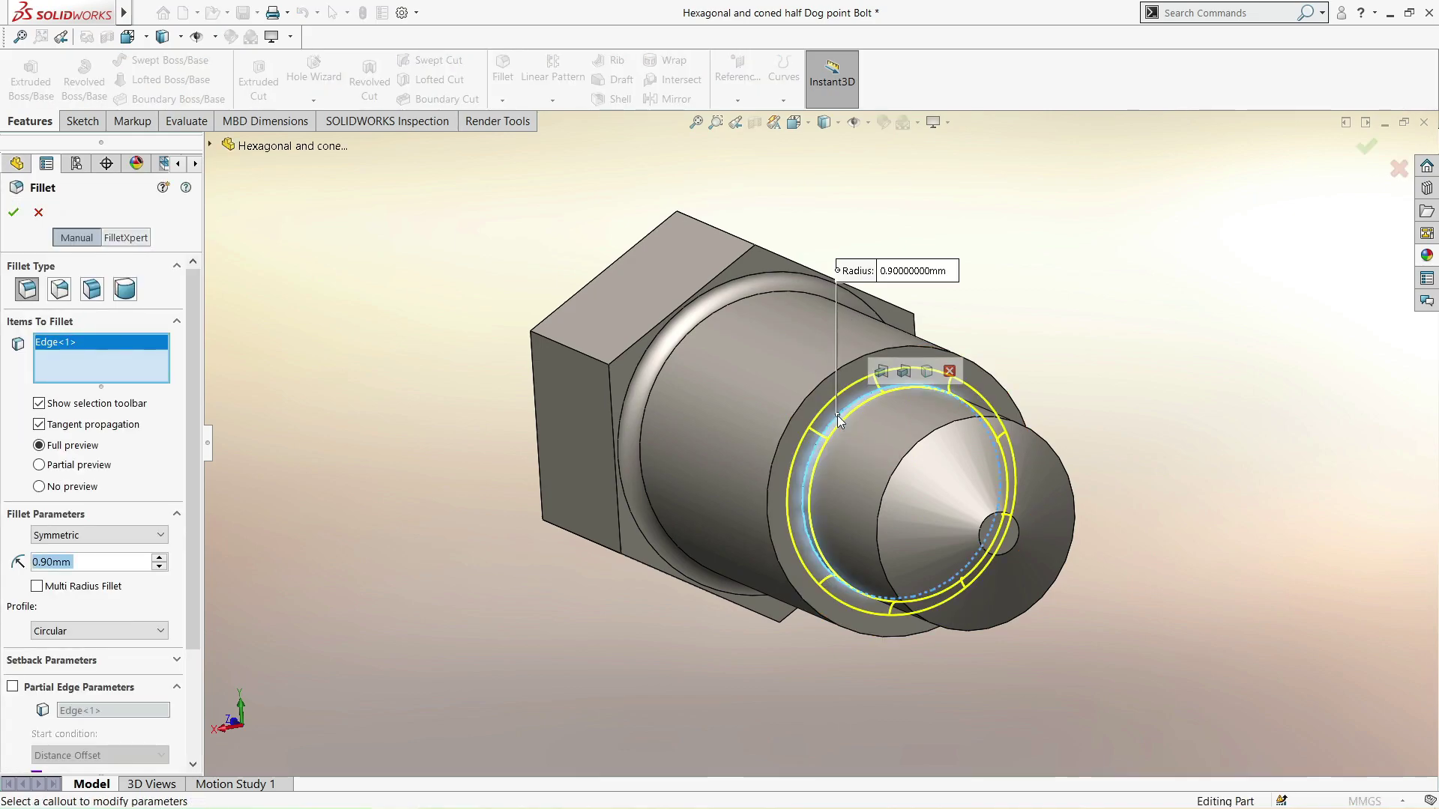
{"action": "type", "text": "0.8"}
{"action": "key", "text": "Return"}
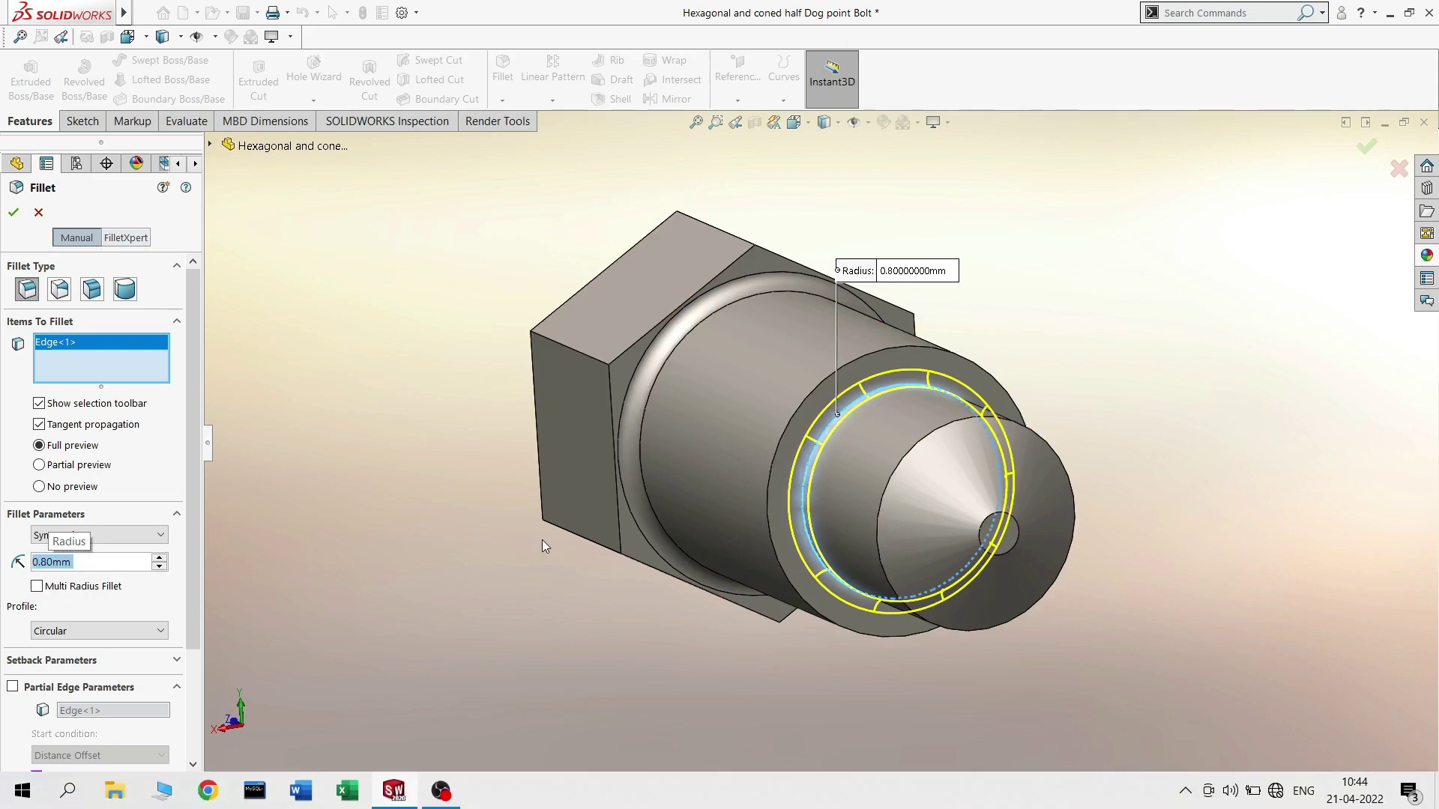
{"action": "left_click", "coordinate": [14, 212]}
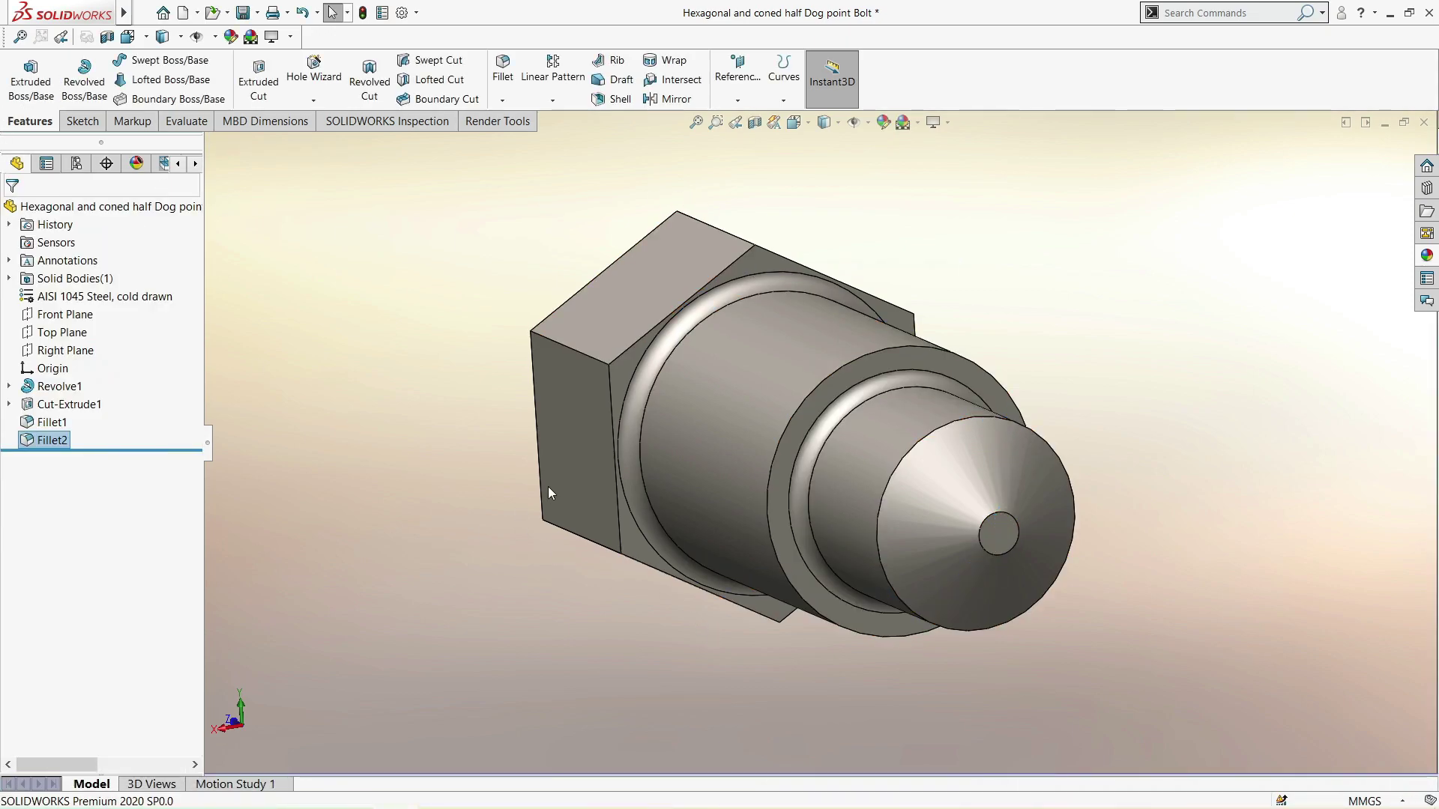
Open a new sketch on the Top Plane, view it Normal To and zoom on the head
{"action": "left_click", "coordinate": [429, 347]}
{"action": "middle_click_drag", "start_coordinate": [430, 348], "coordinate": [239, 341]}
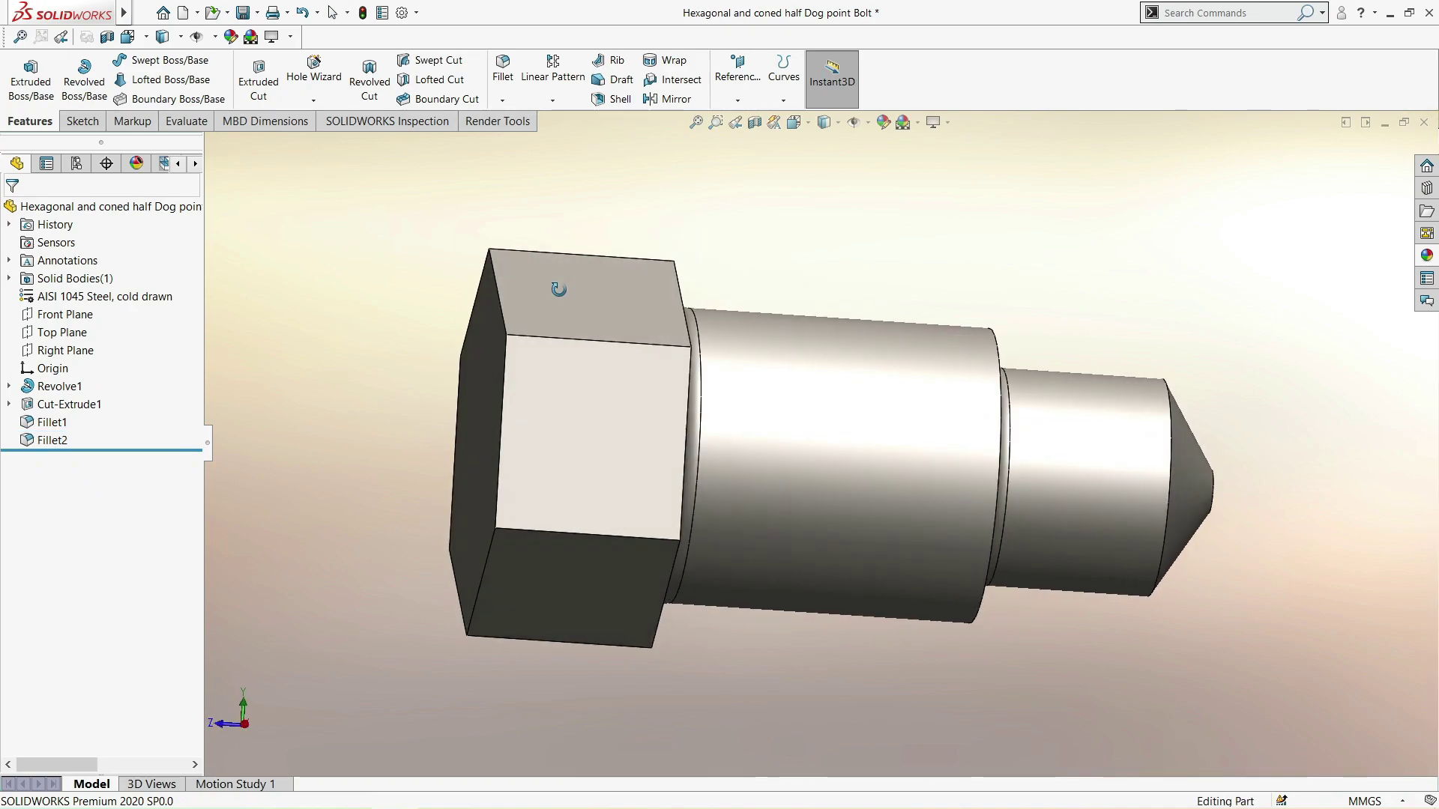
{"action": "right_click", "coordinate": [57, 339]}
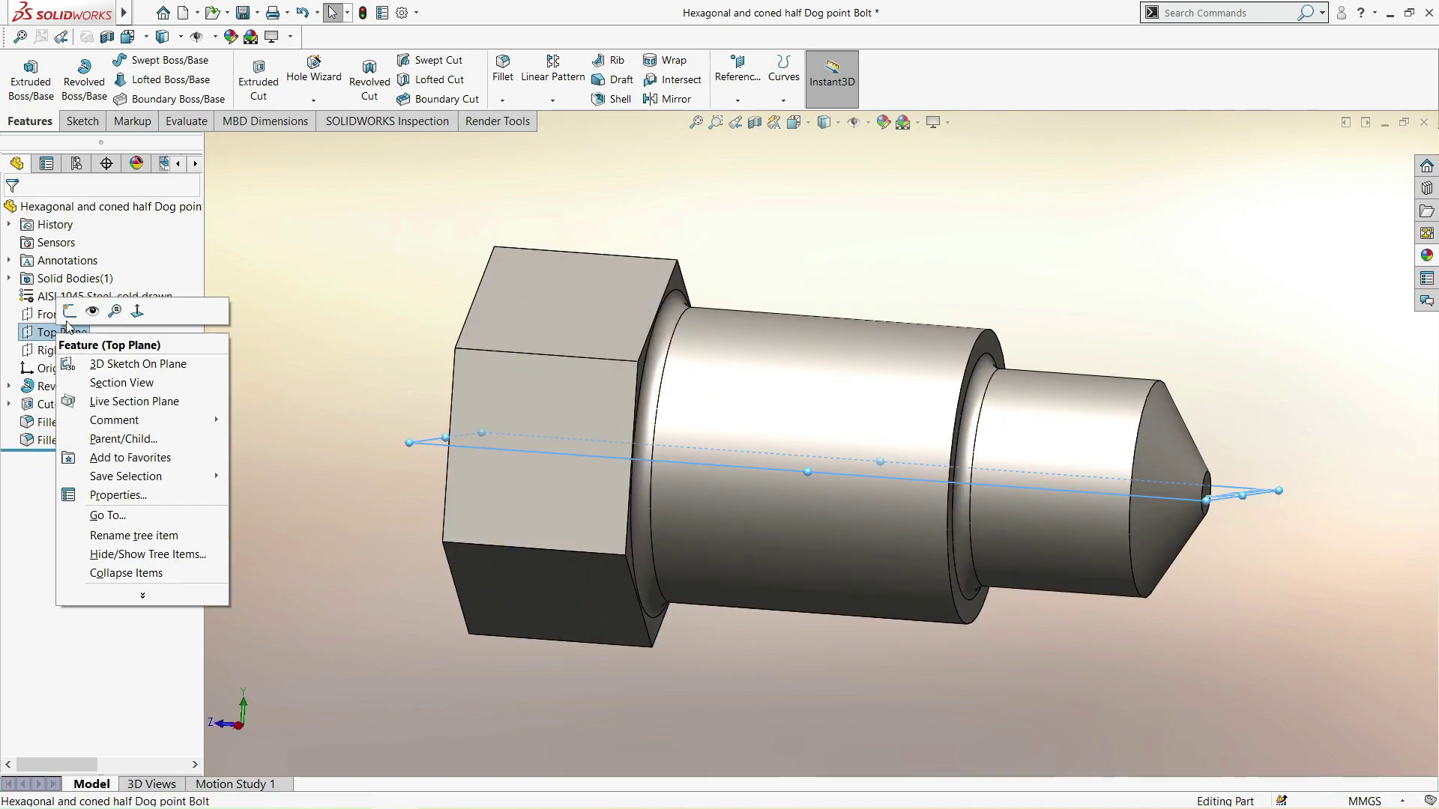
{"action": "left_click", "coordinate": [80, 317]}
{"action": "key", "text": "space"}
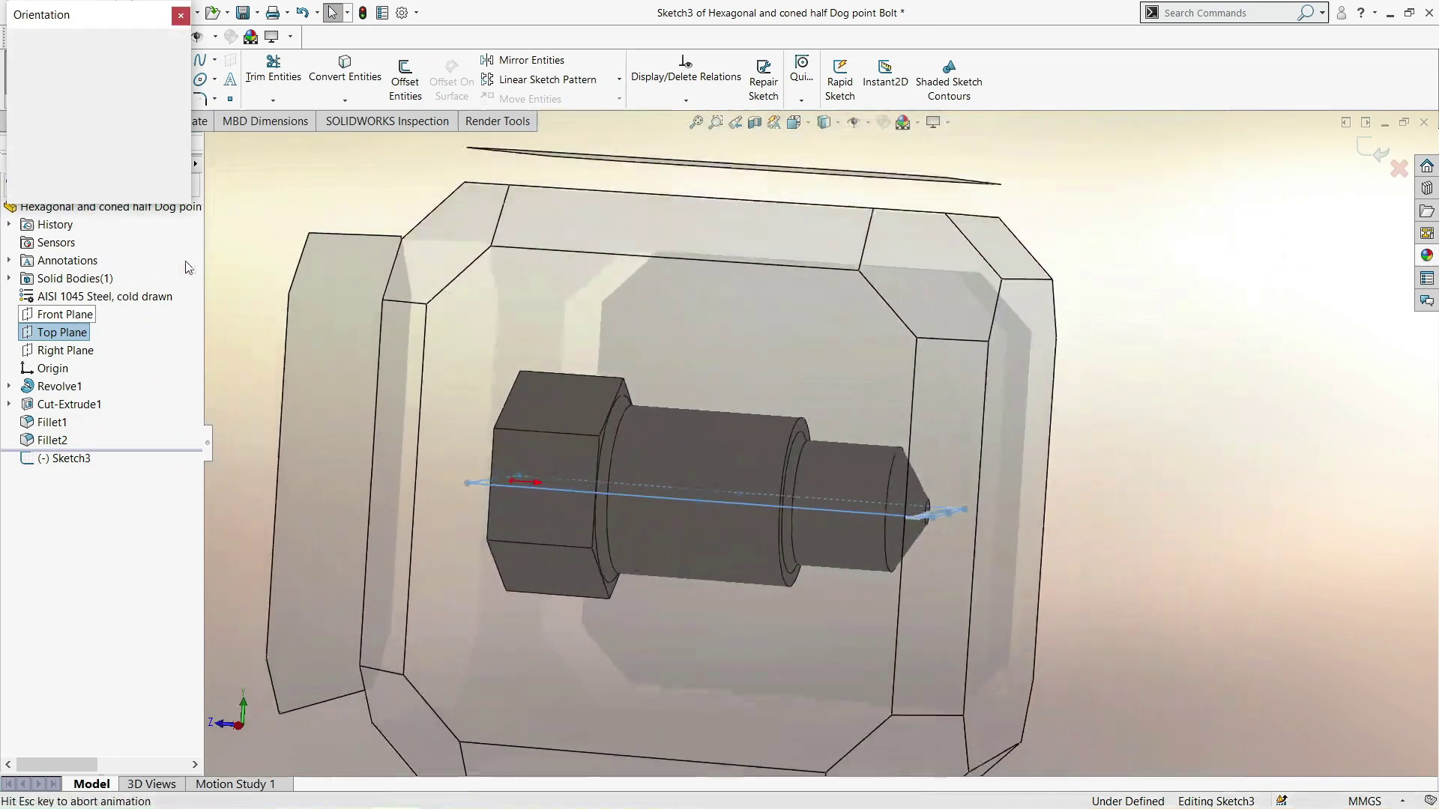
{"action": "left_click", "coordinate": [180, 109]}
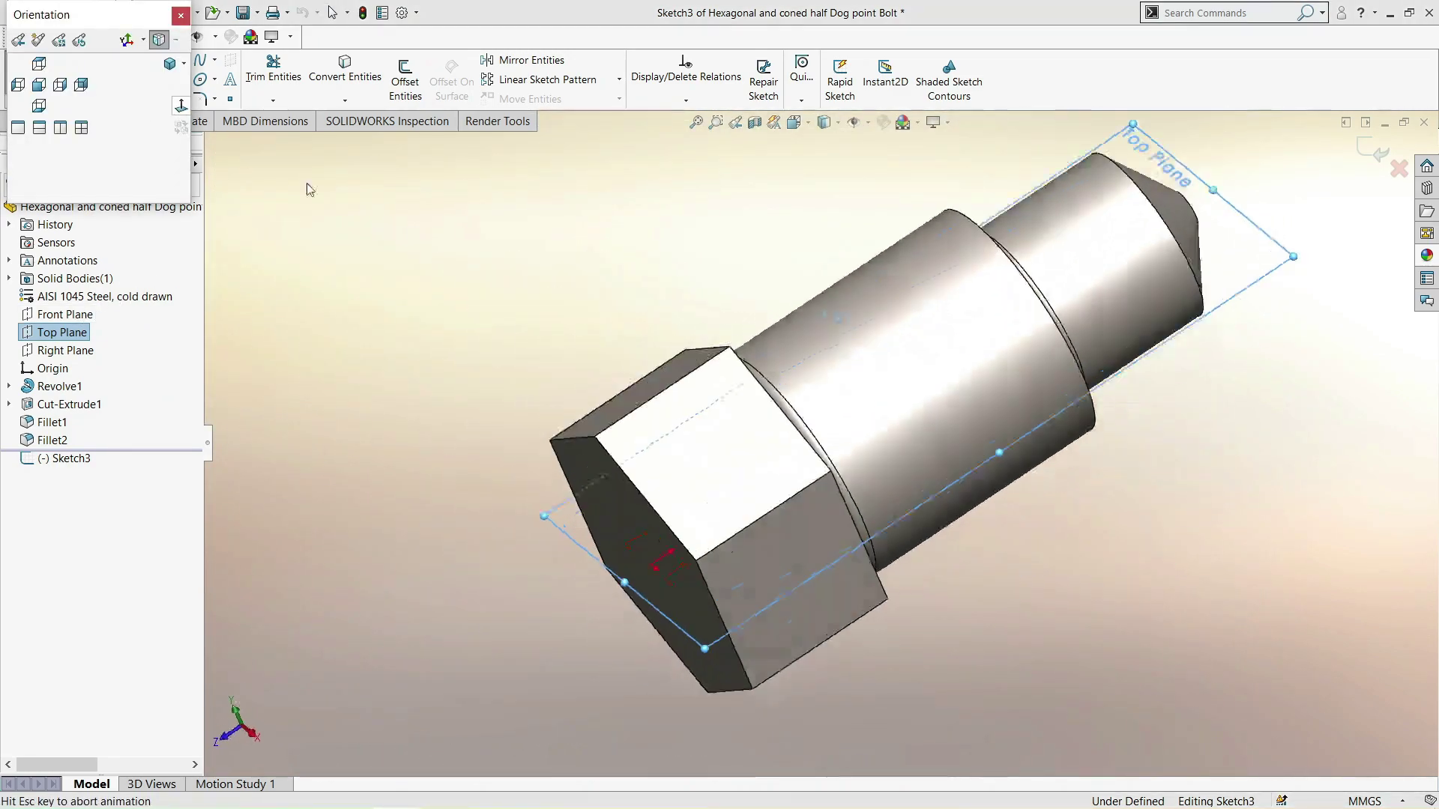
{"action": "scroll", "coordinate": [892, 519], "scroll_direction": "down", "scroll_amount": 3}
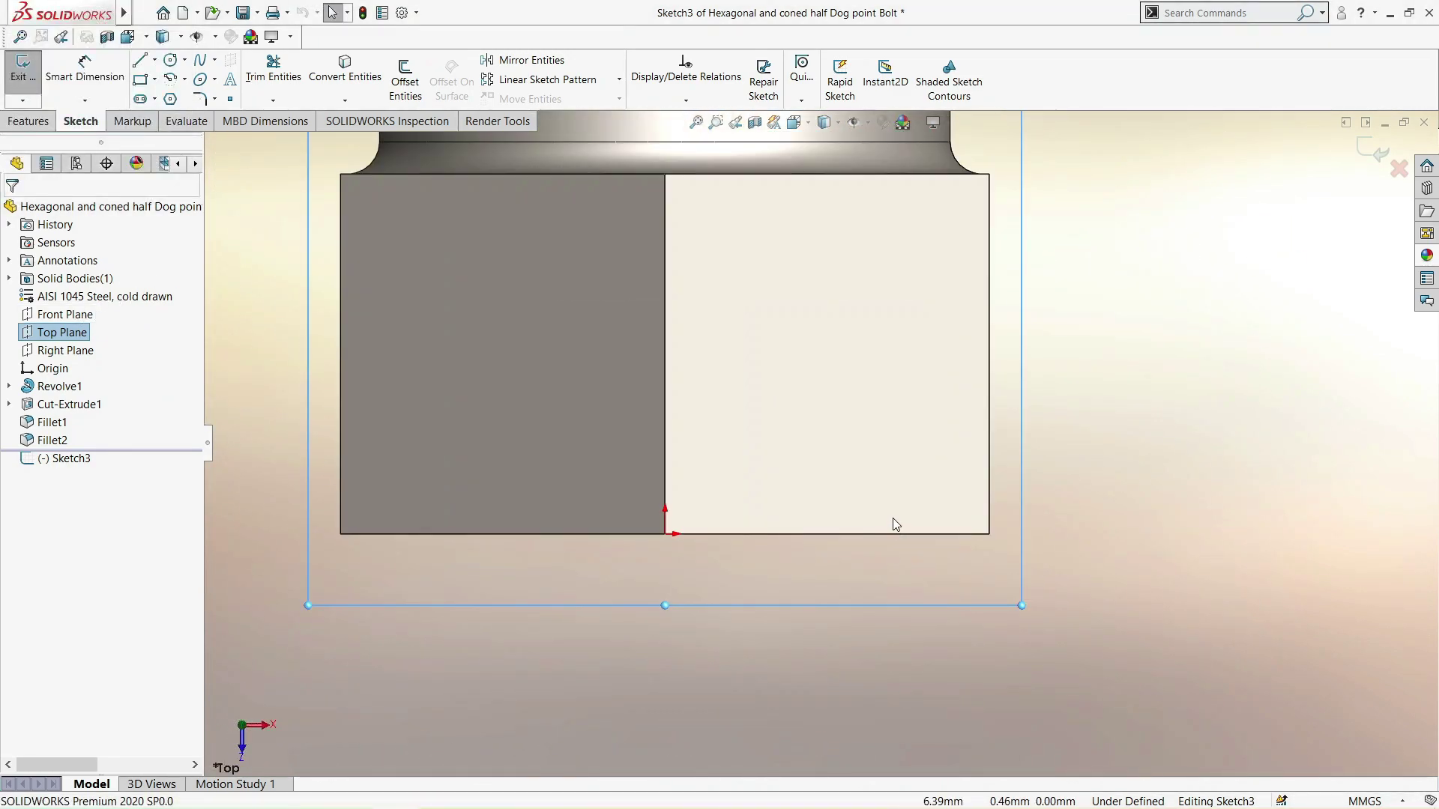
{"action": "scroll", "coordinate": [893, 512], "scroll_direction": "up", "scroll_amount": 1}
Draw a closed triangle at the hex head's lower corner
{"action": "left_click", "coordinate": [140, 64]}
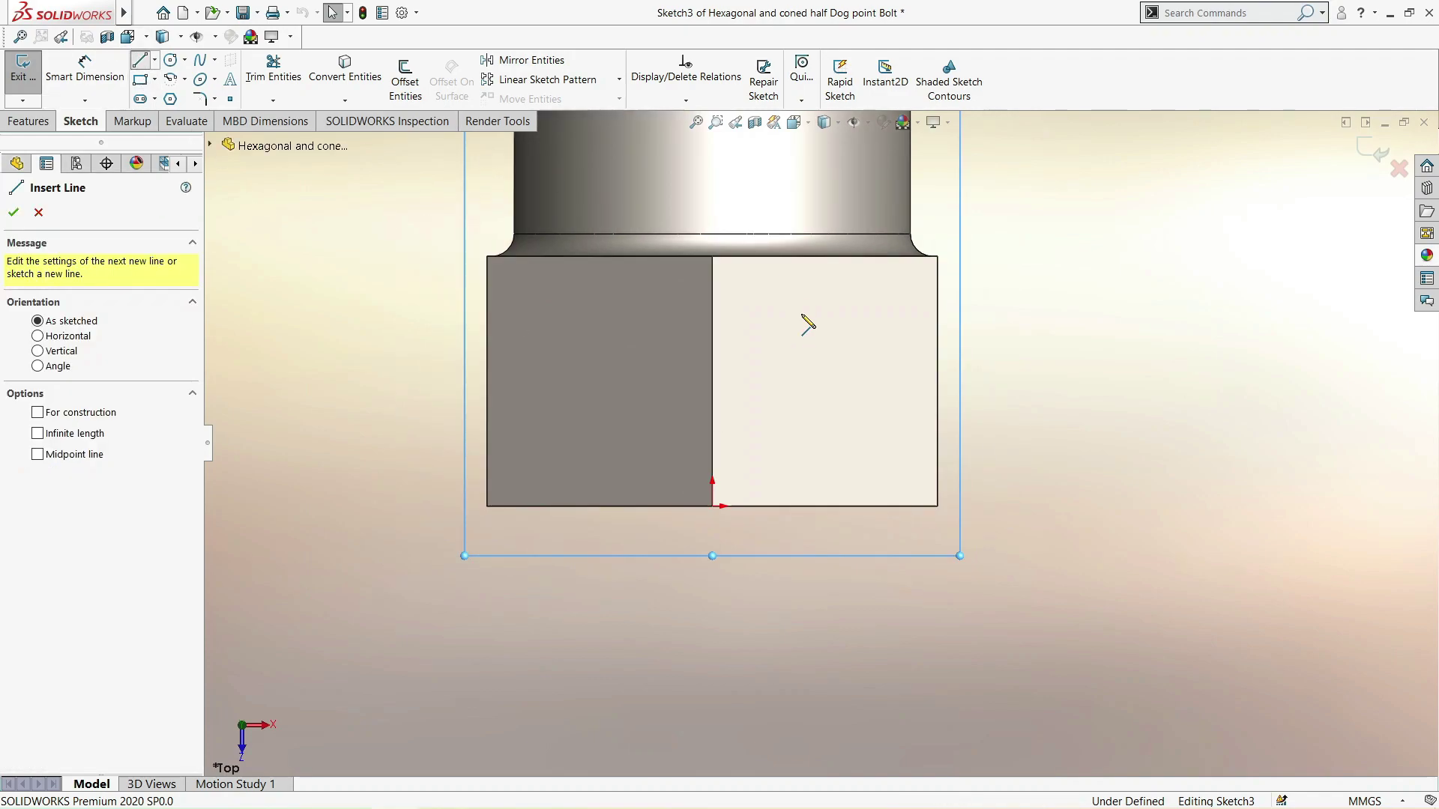
{"action": "left_click", "coordinate": [888, 507]}
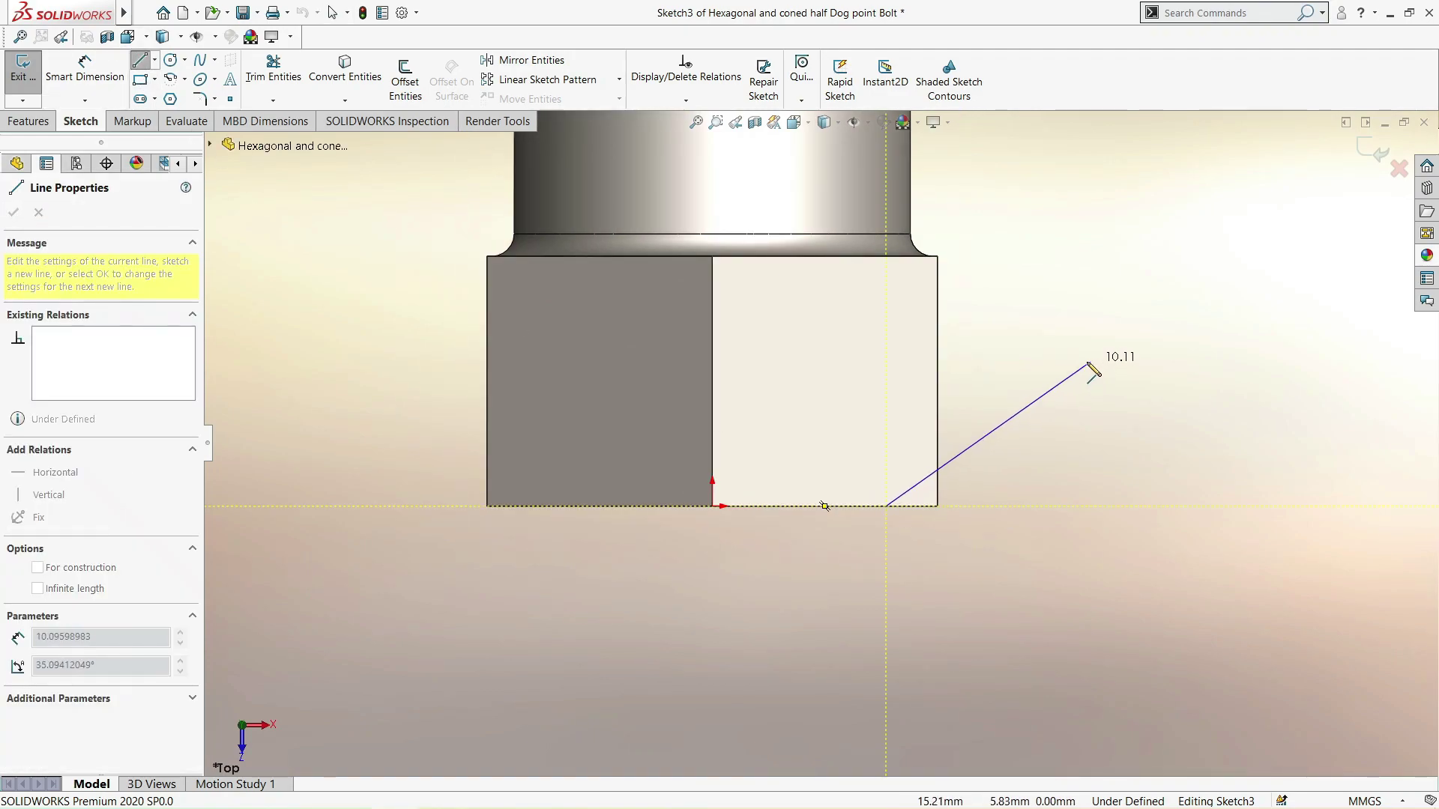
{"action": "left_click", "coordinate": [1065, 371]}
{"action": "left_click", "coordinate": [1144, 644]}
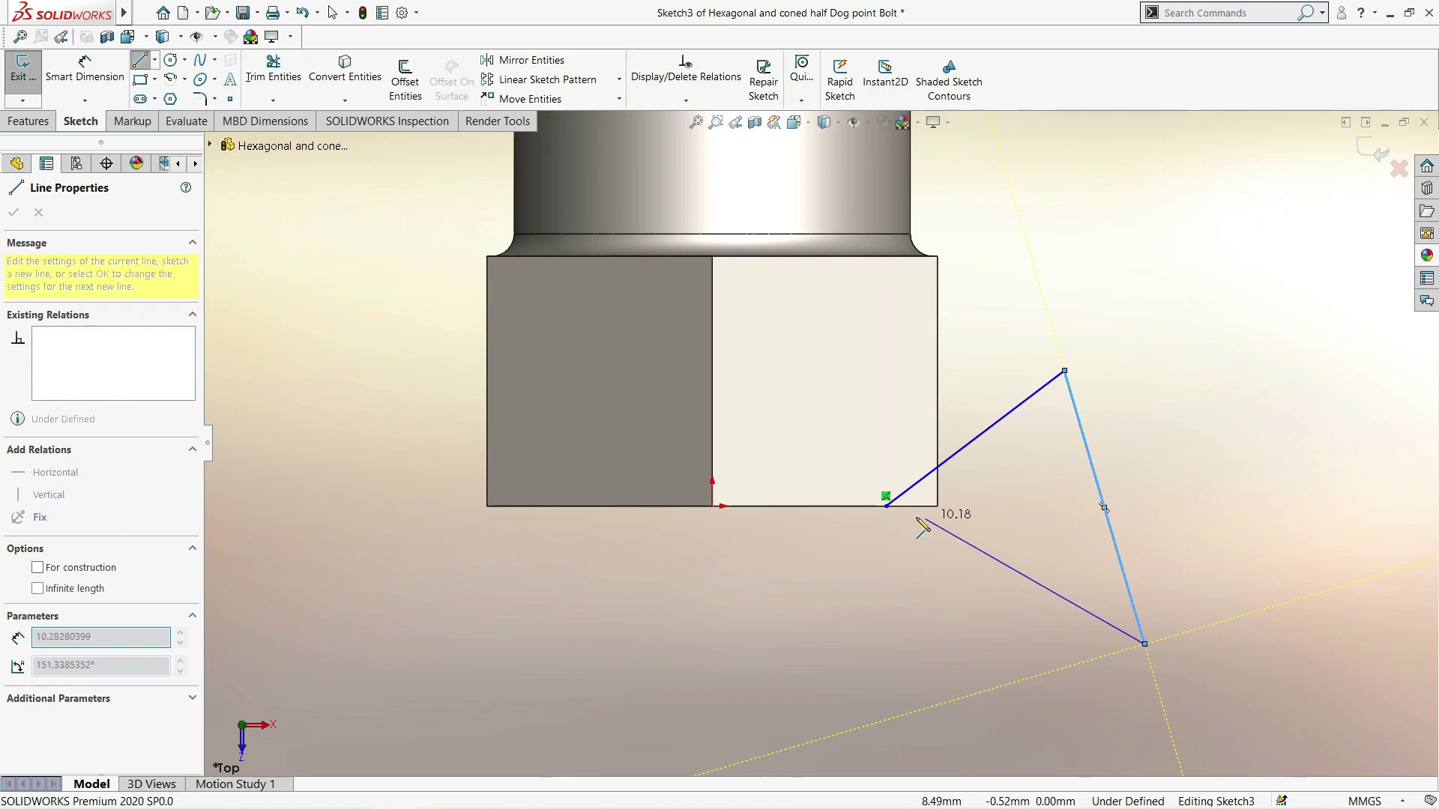
{"action": "left_click", "coordinate": [886, 505]}
Dimension the triangle corner's horizontal offset from the origin as 7.50 mm
{"action": "left_click", "coordinate": [80, 84]}
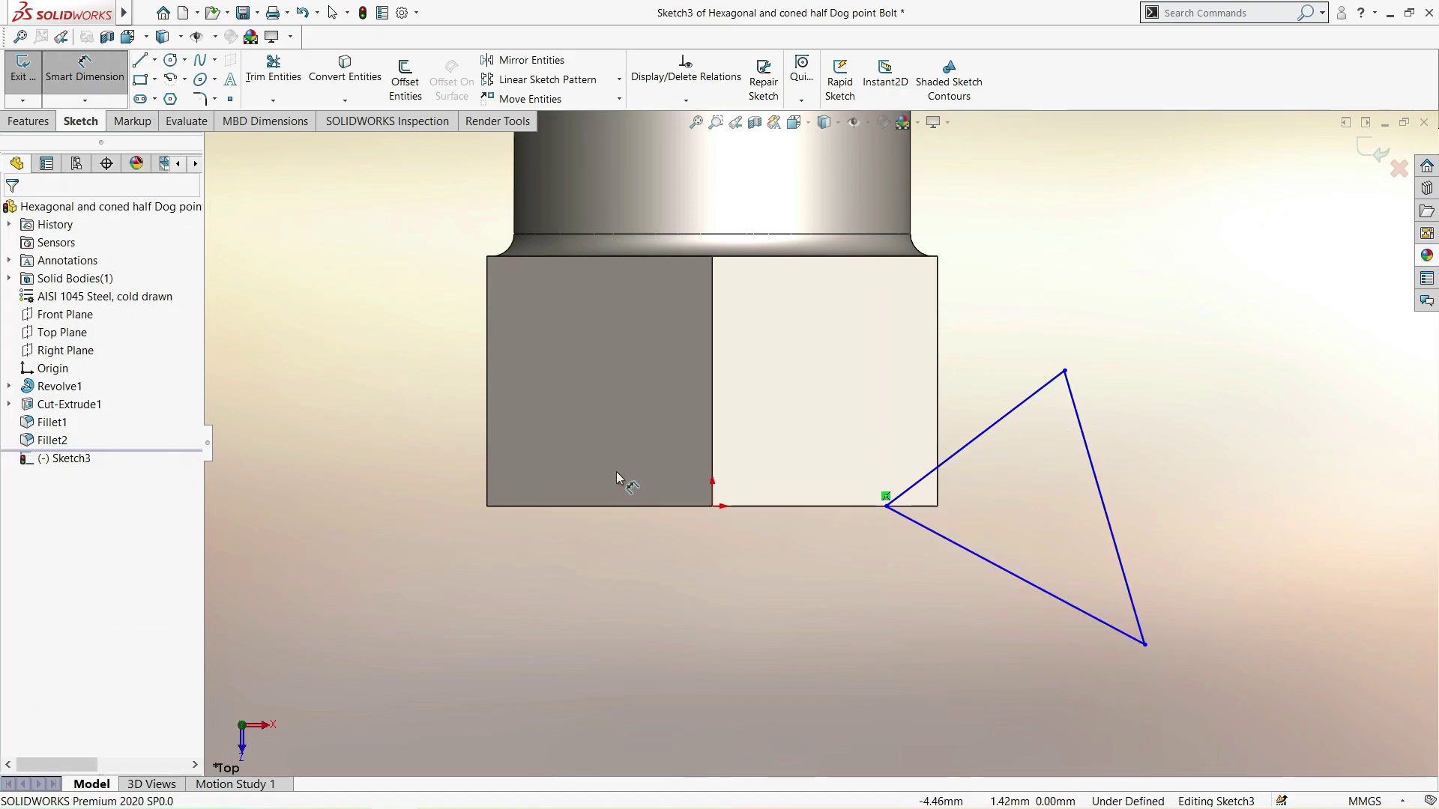
{"action": "left_click", "coordinate": [712, 507]}
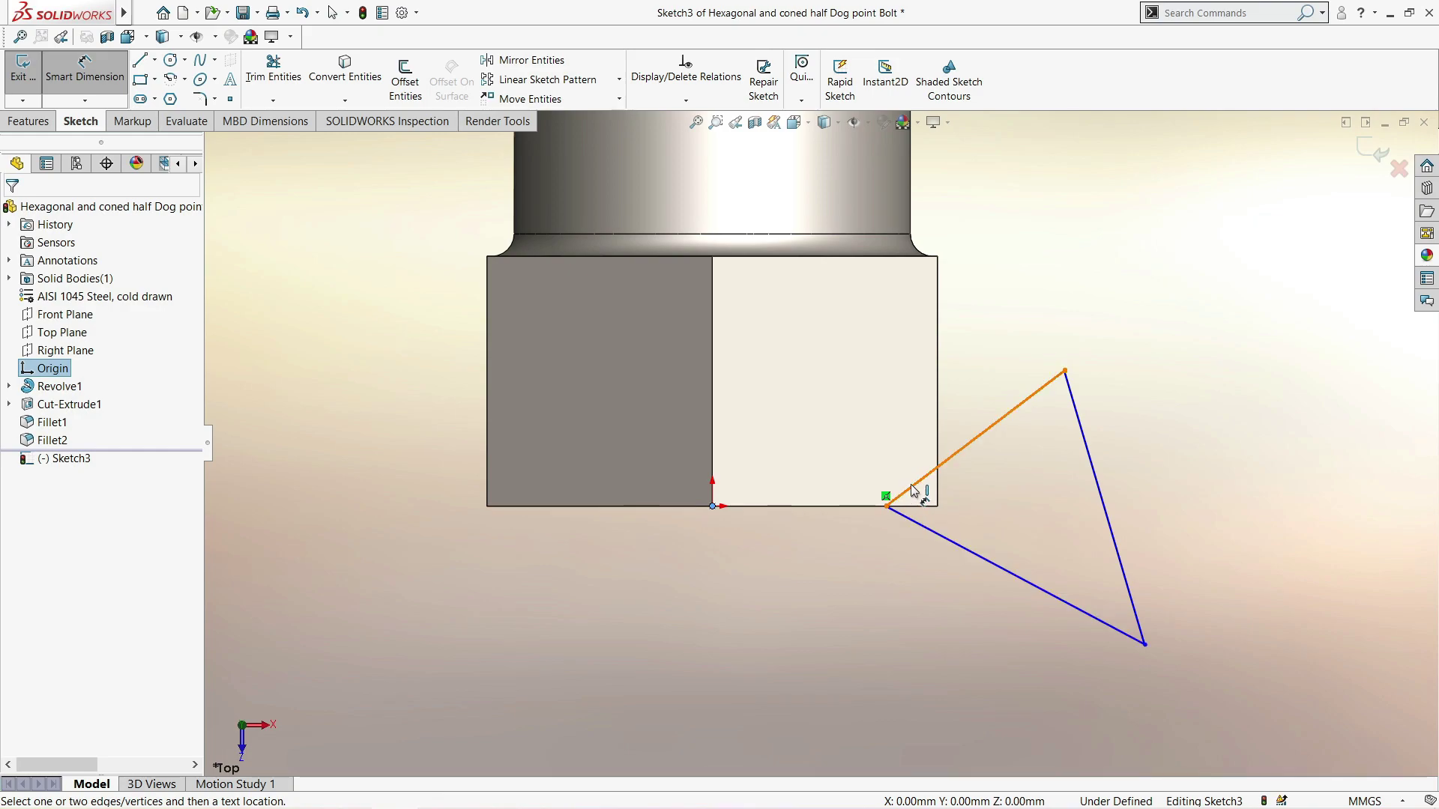
{"action": "left_click", "coordinate": [887, 507]}
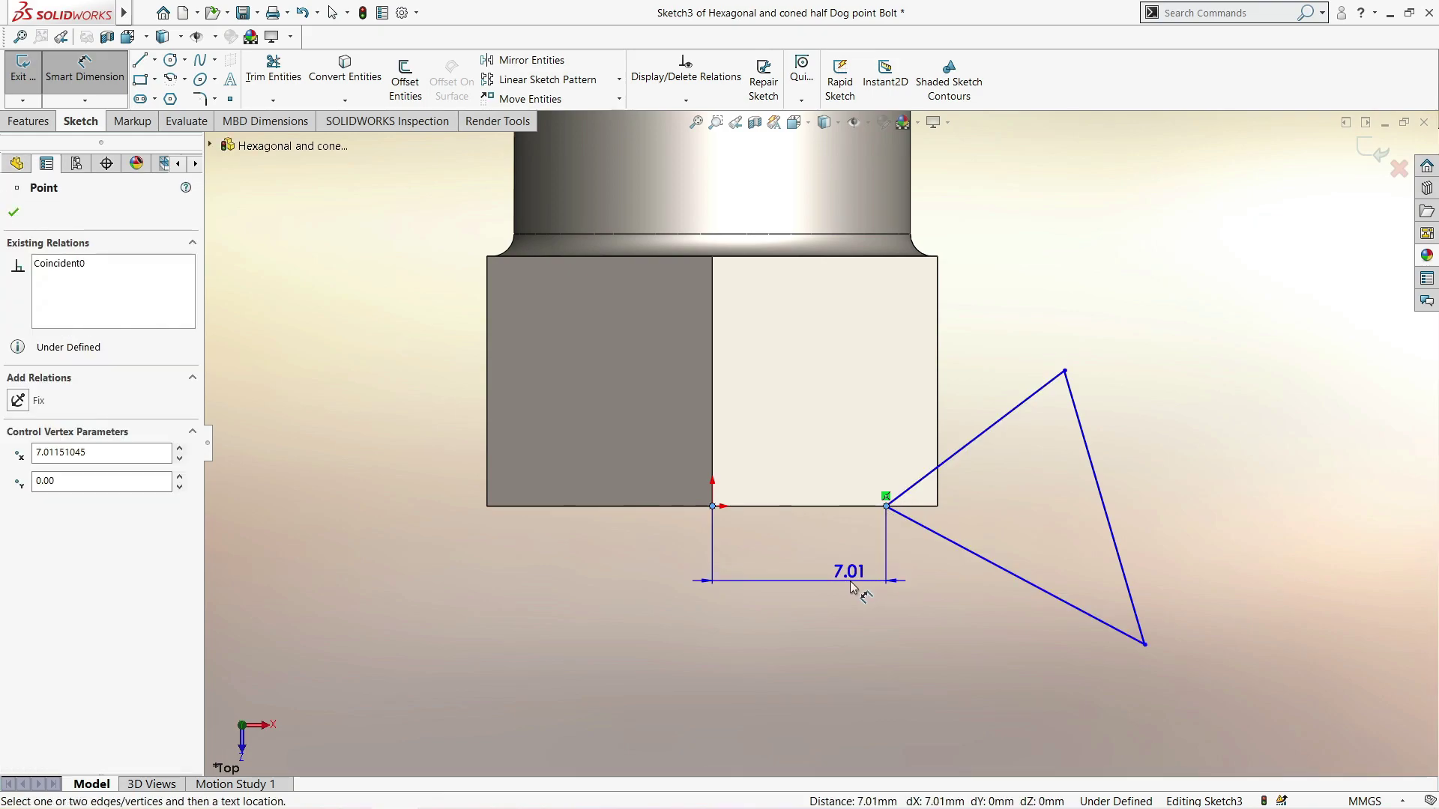
{"action": "left_click", "coordinate": [852, 589]}
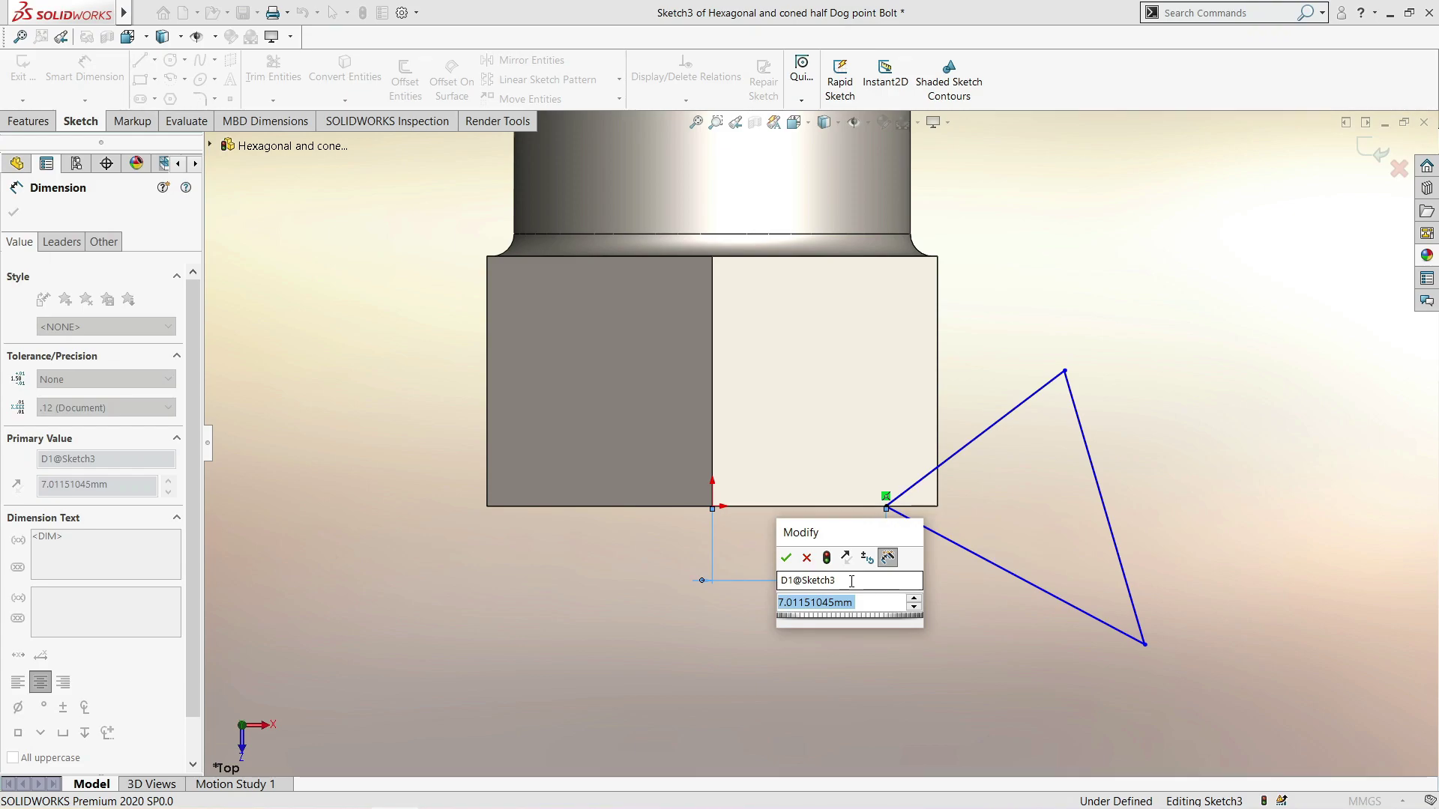
{"action": "type", "text": "8"}
{"action": "key", "text": "Return"}
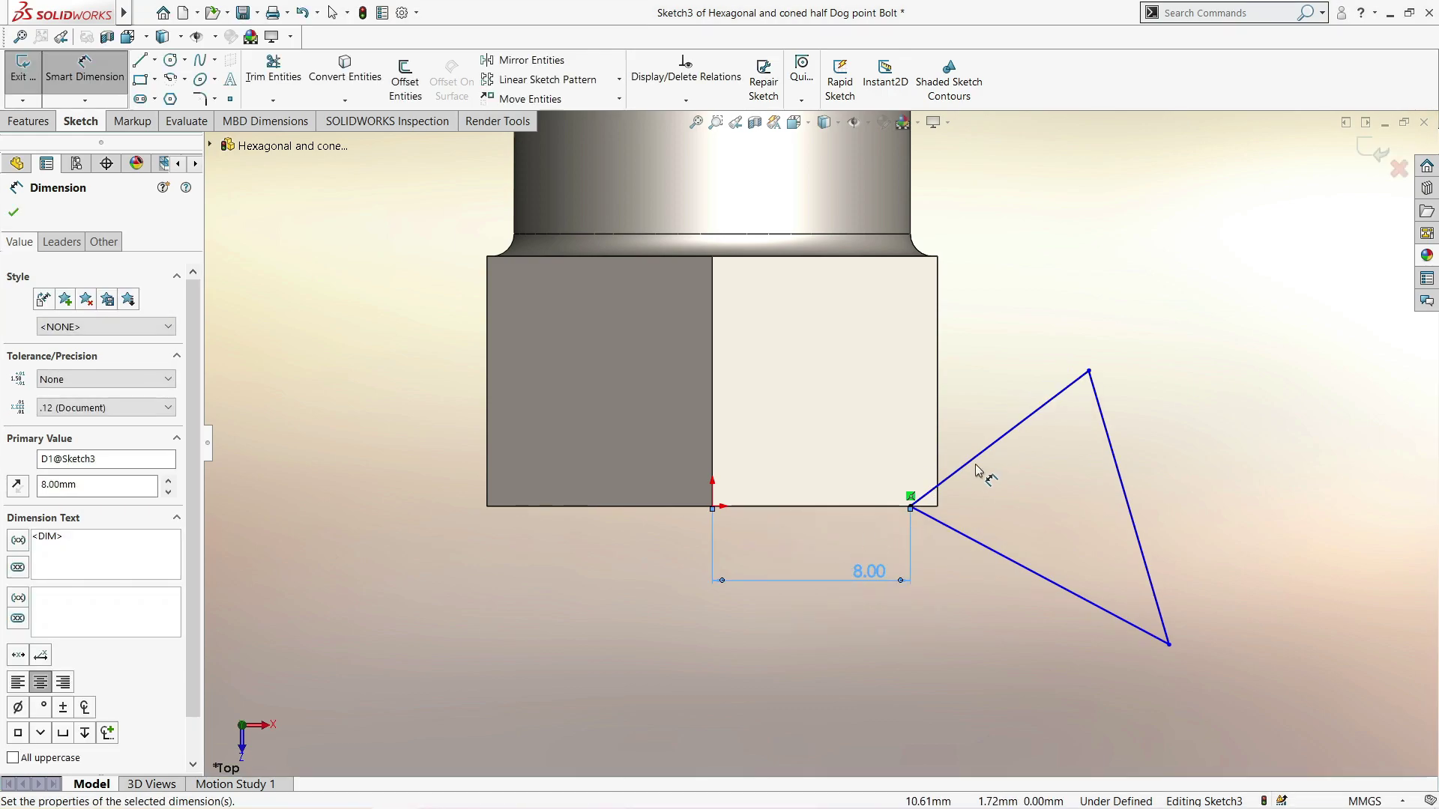
{"action": "scroll", "coordinate": [971, 481], "scroll_direction": "down", "scroll_amount": 2}
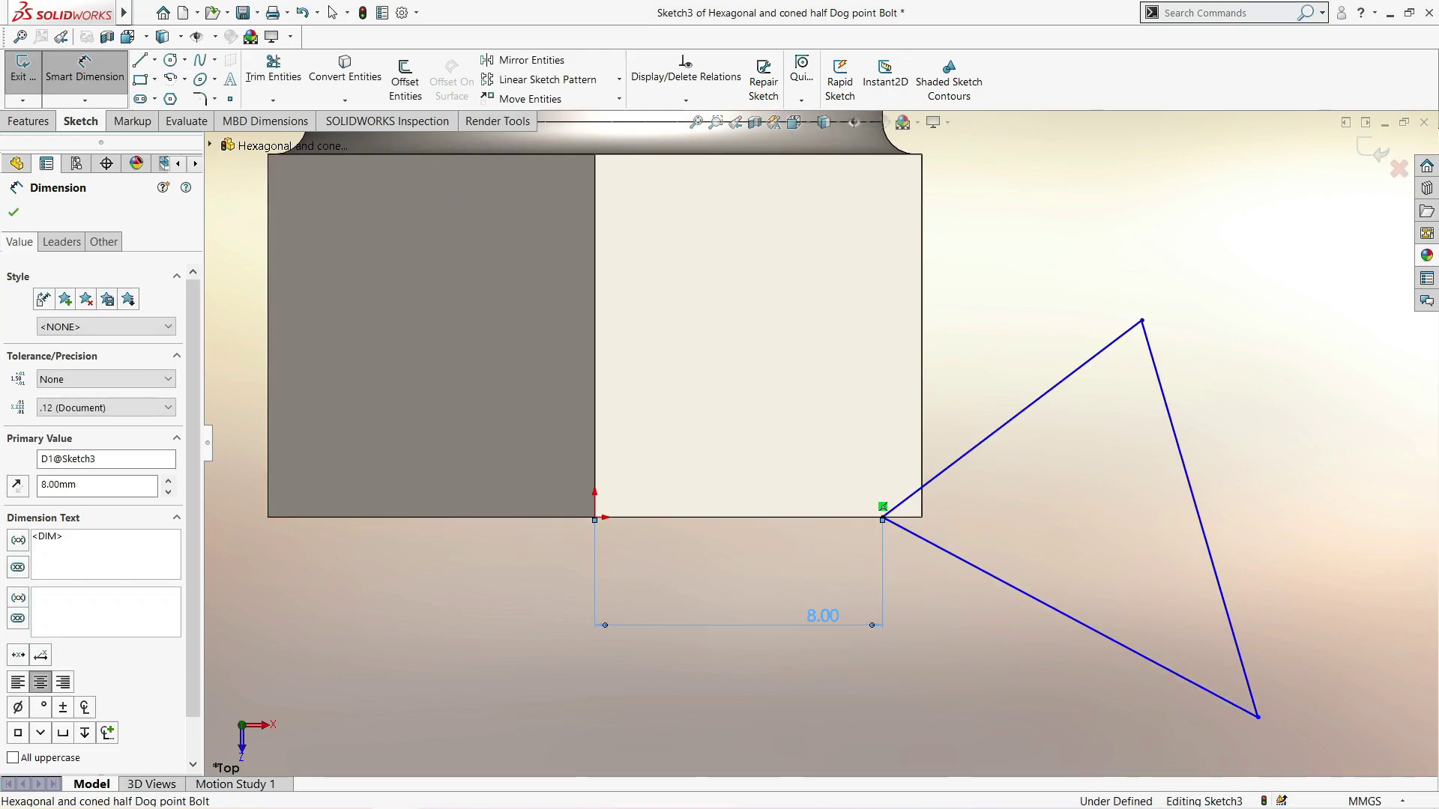
{"action": "double_click", "coordinate": [822, 615]}
{"action": "type", "text": "7.5"}
{"action": "key", "text": "Return"}
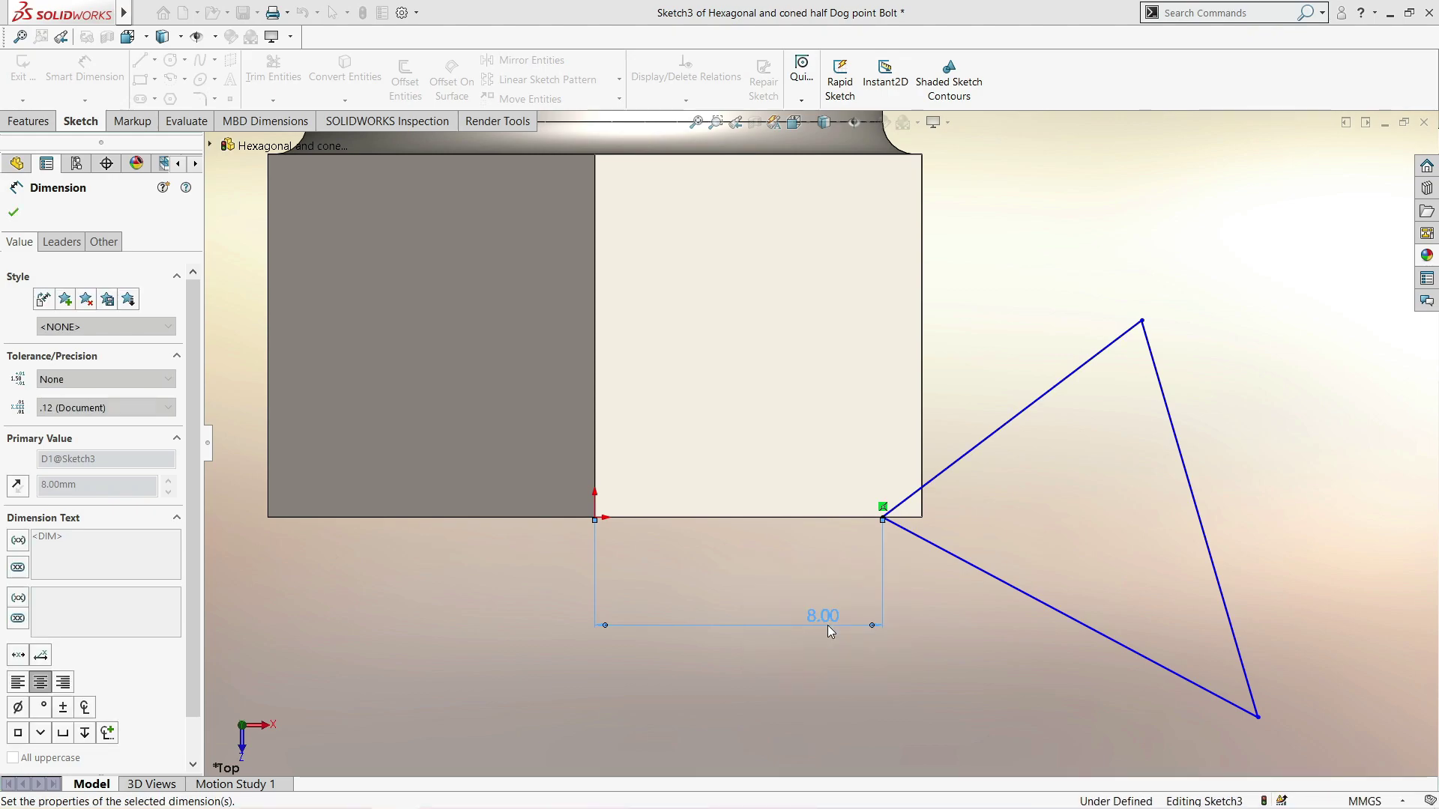
Set a 30° angle between the head's side edge and the triangle's inclined edge
{"action": "left_click", "coordinate": [921, 448]}
{"action": "left_click", "coordinate": [965, 443]}
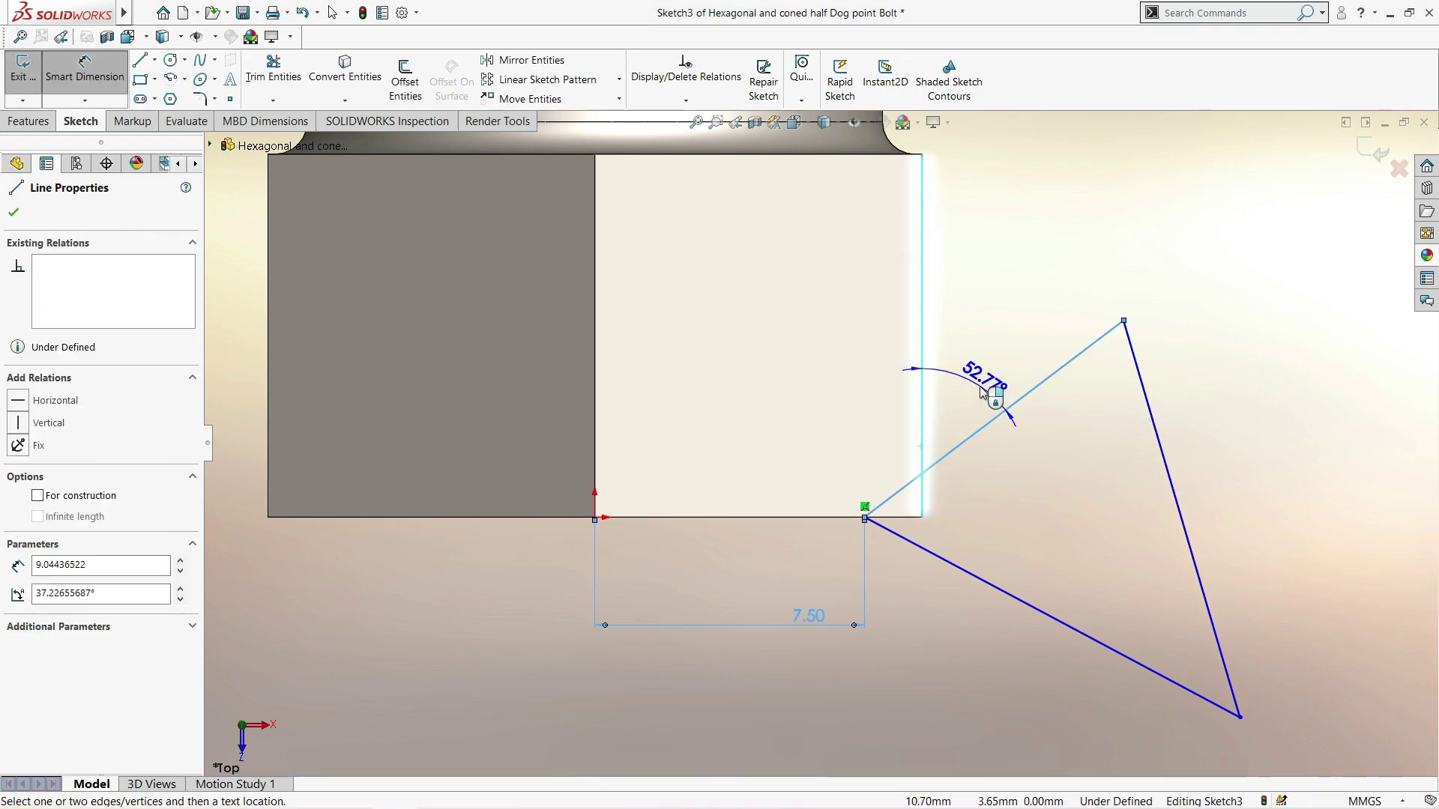
{"action": "left_click", "coordinate": [981, 391]}
{"action": "key", "text": "Return"}
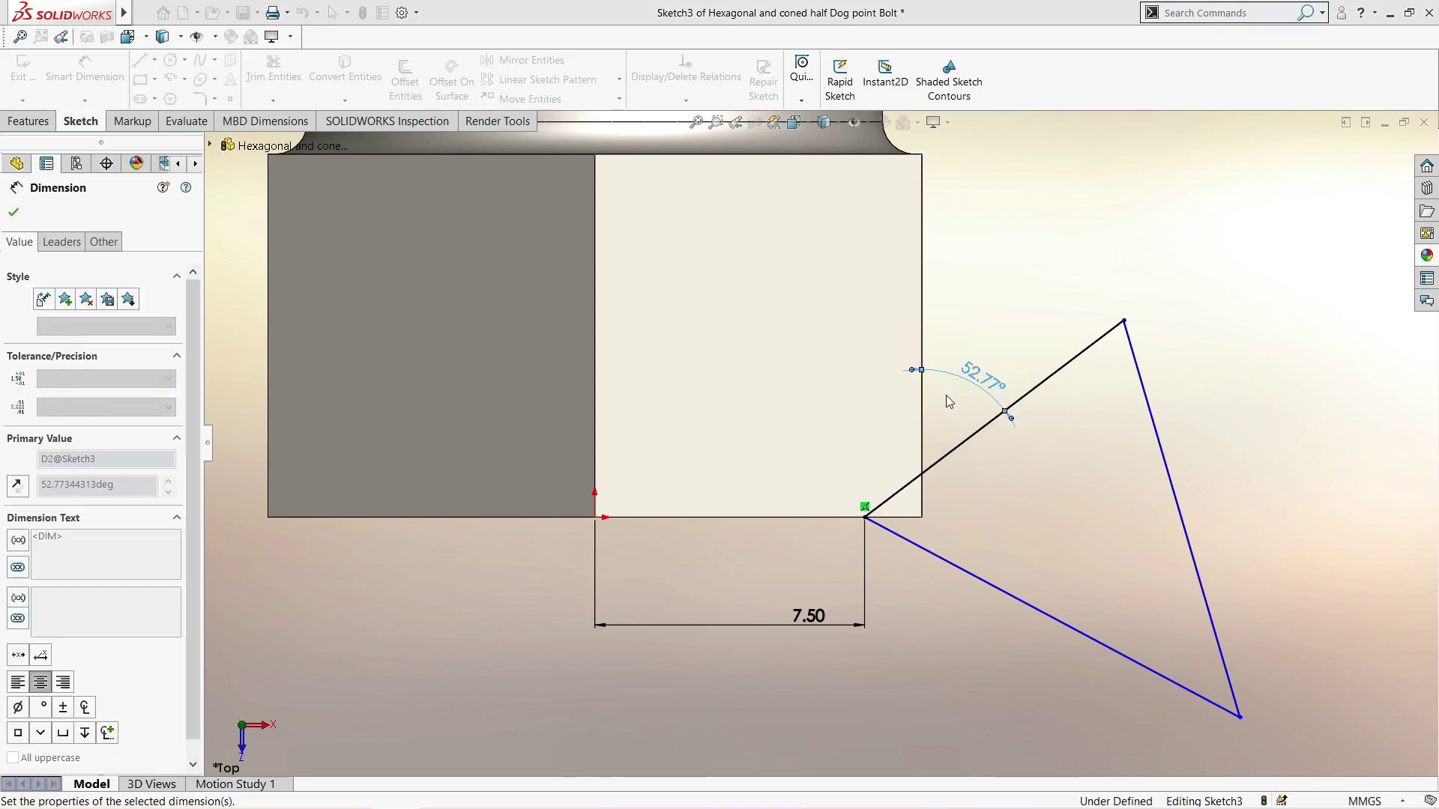
{"action": "type", "text": "30"}
{"action": "key", "text": "Return"}
{"action": "scroll", "coordinate": [937, 449], "scroll_direction": "down", "scroll_amount": 2}
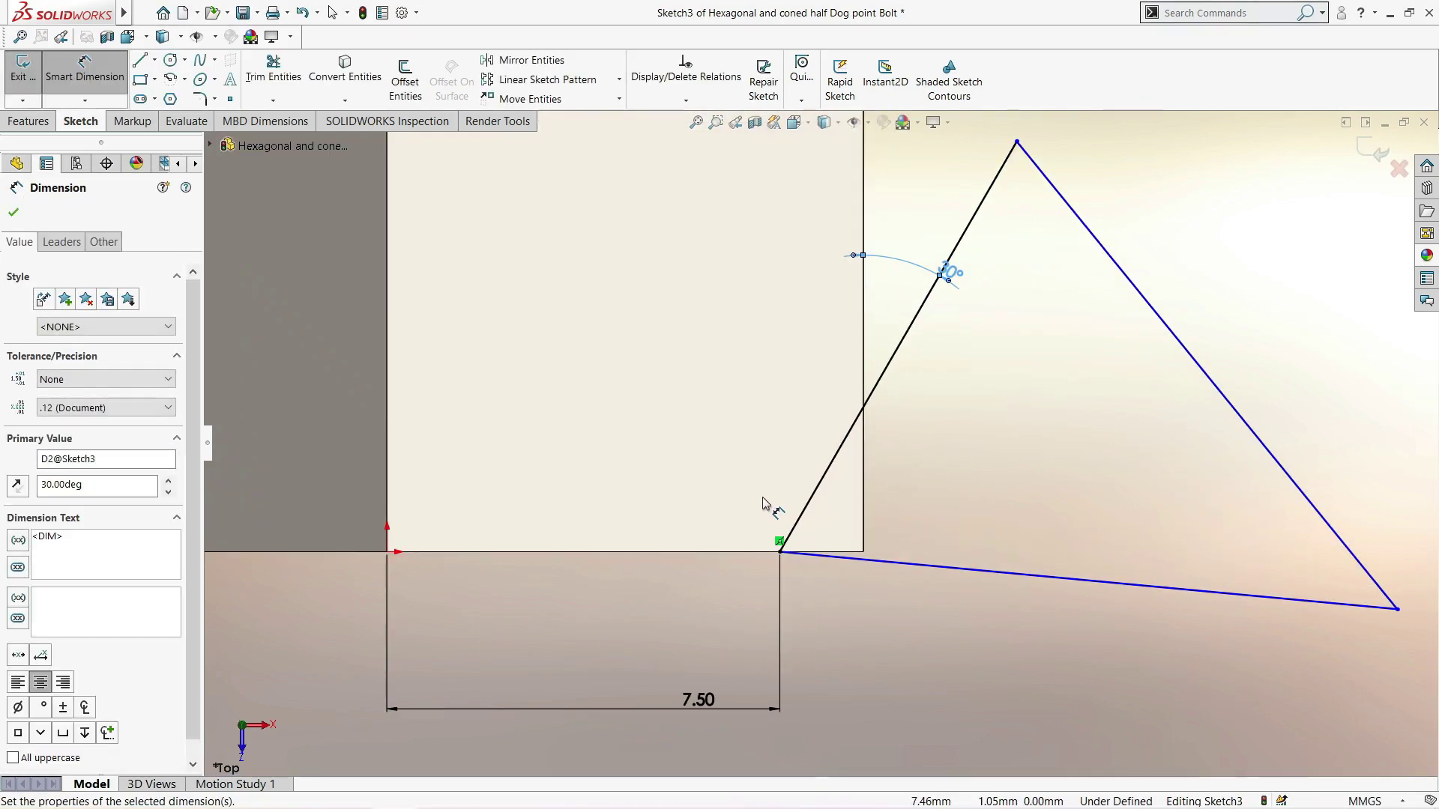
{"action": "scroll", "coordinate": [763, 500], "scroll_direction": "up", "scroll_amount": 3}
{"action": "scroll", "coordinate": [652, 500], "scroll_direction": "up", "scroll_amount": 2}
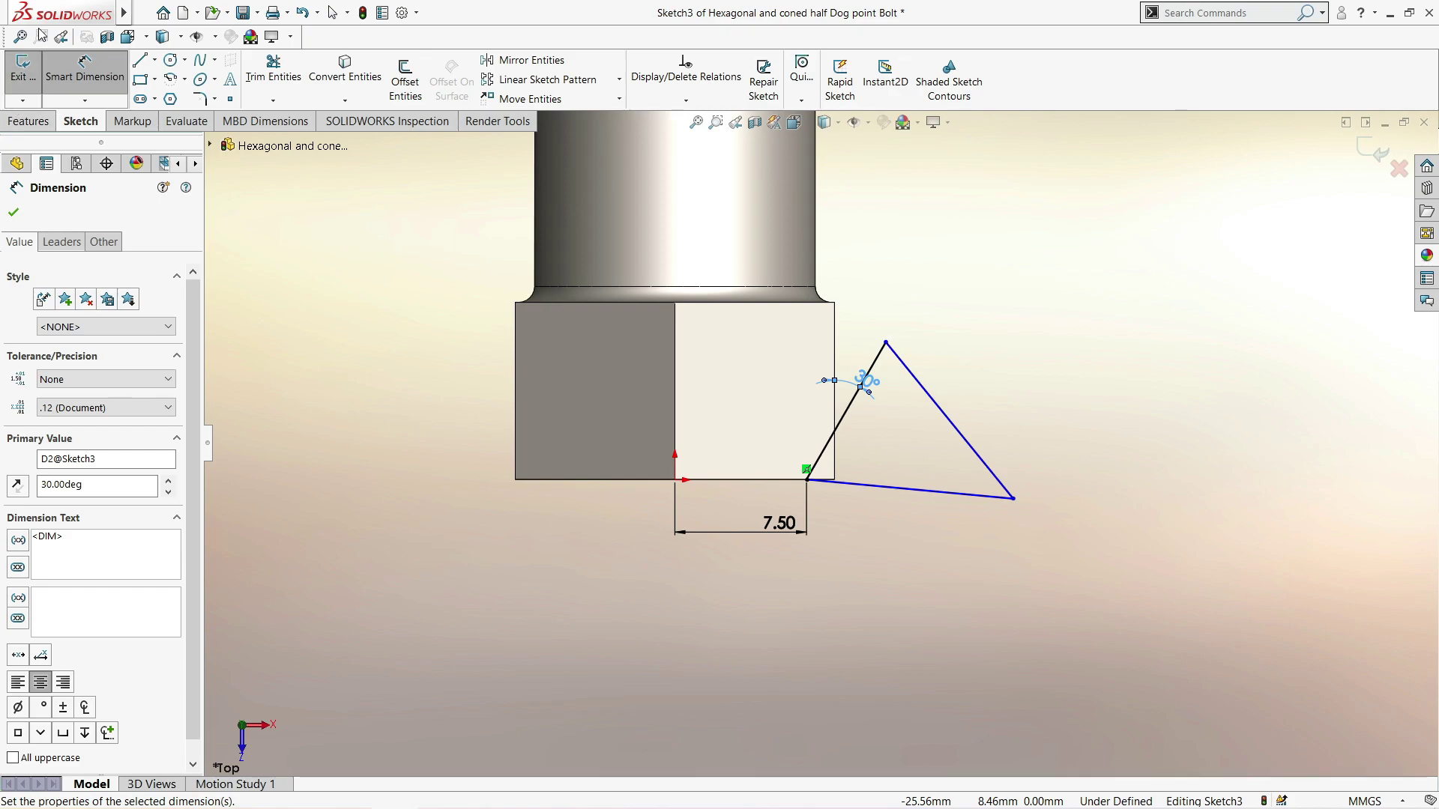
{"action": "left_click", "coordinate": [141, 58]}
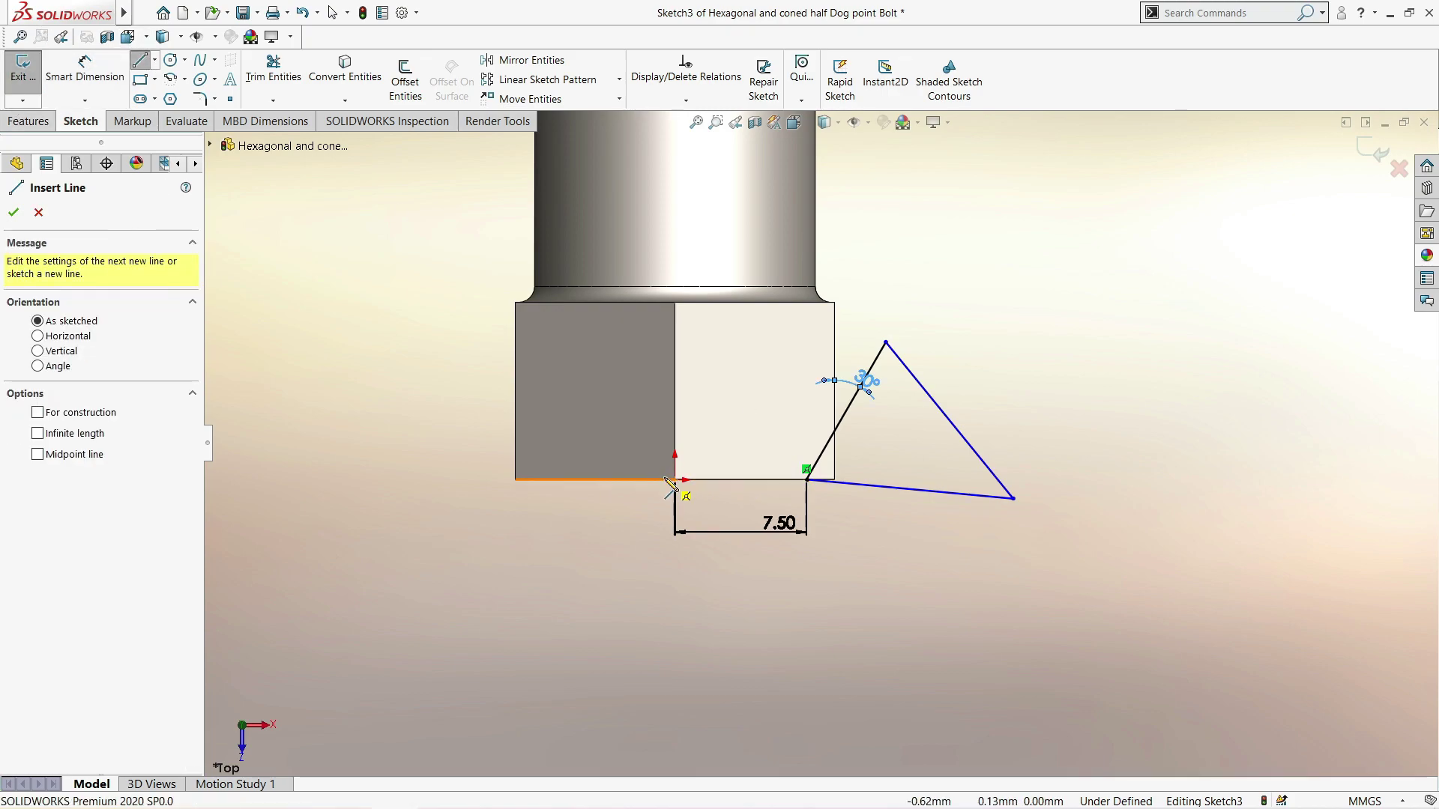
Draw a vertical line up from the origin and make it a centerline
{"action": "left_click_drag", "start_coordinate": [676, 480], "coordinate": [675, 227]}
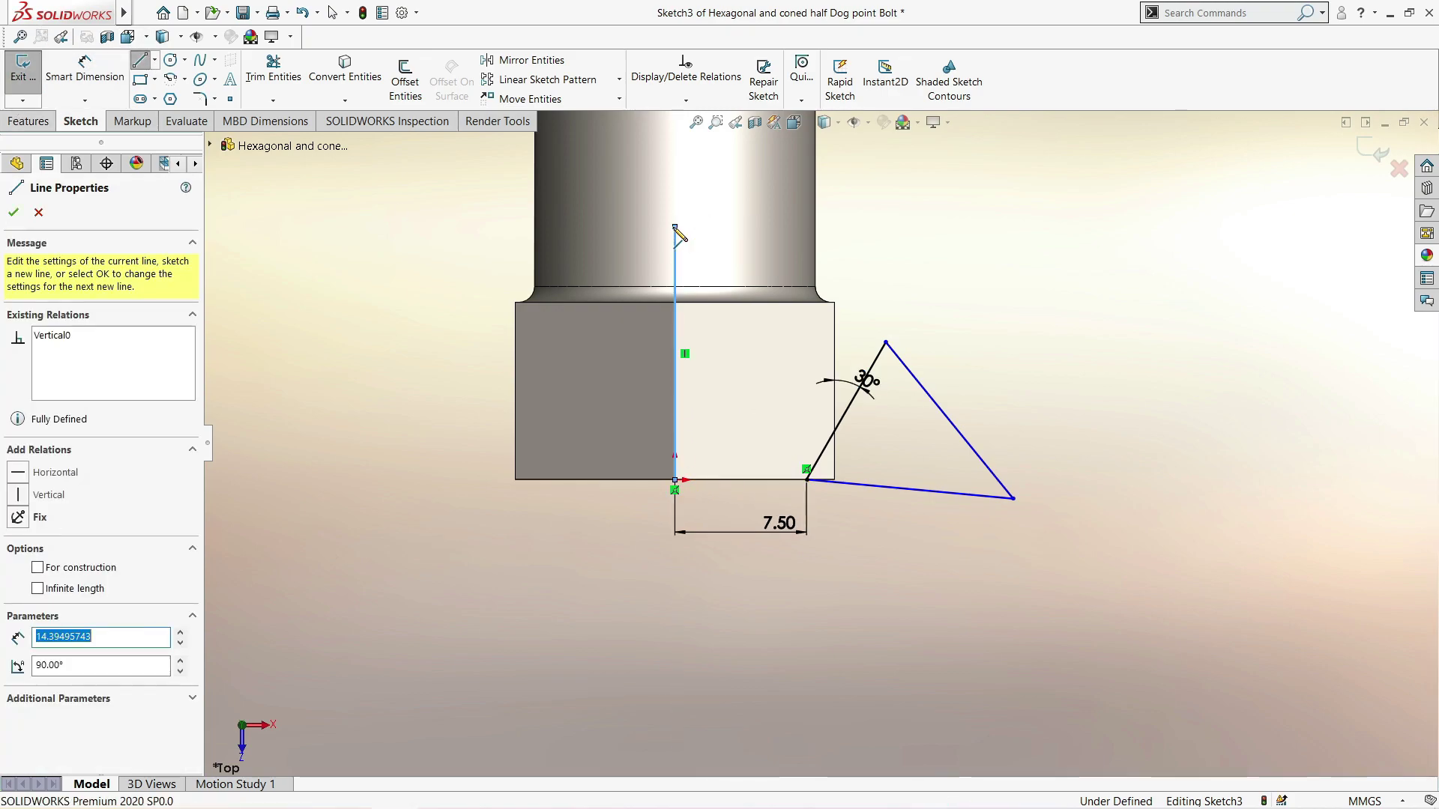
{"action": "key", "text": "Escape"}
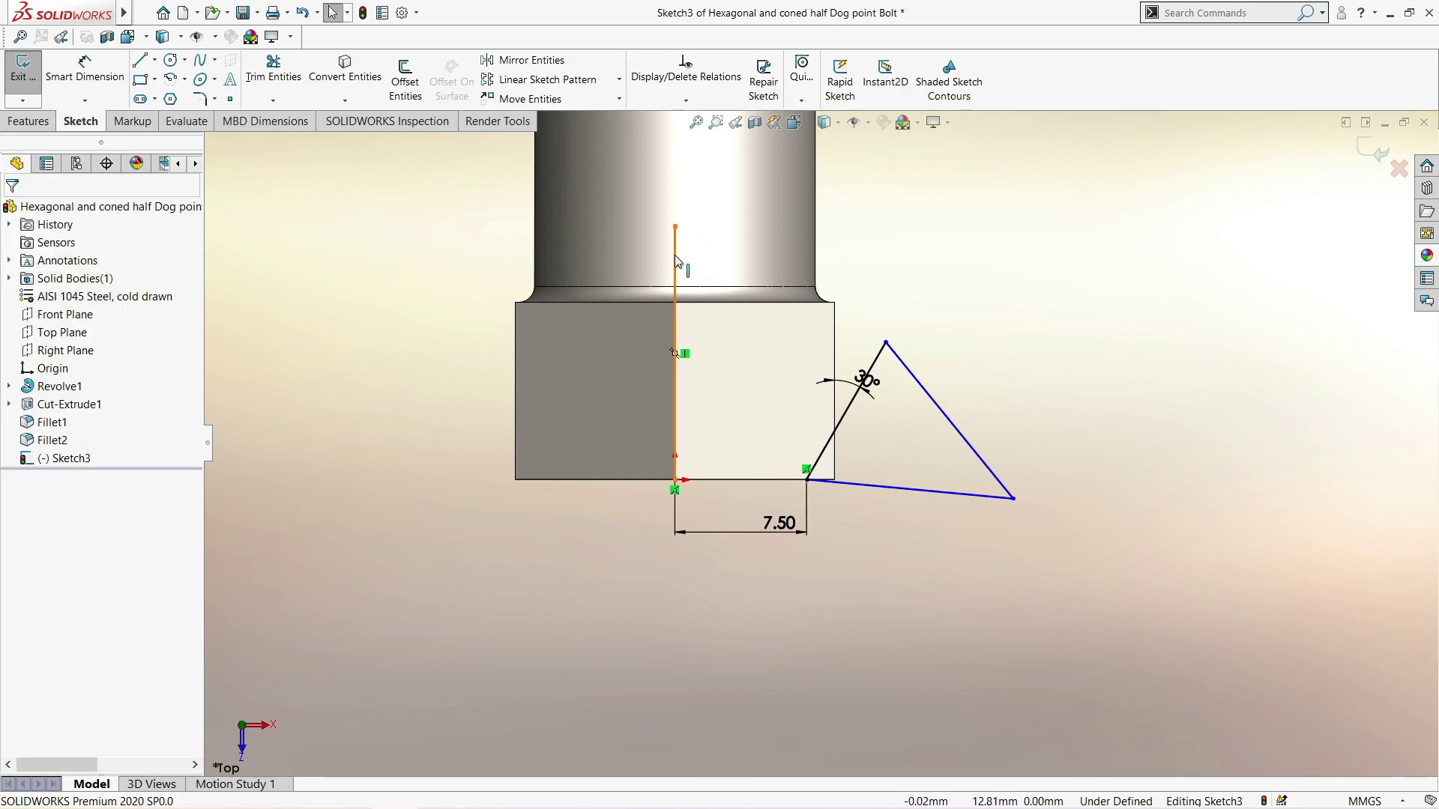
{"action": "right_click", "coordinate": [677, 260]}
{"action": "left_click", "coordinate": [709, 205]}
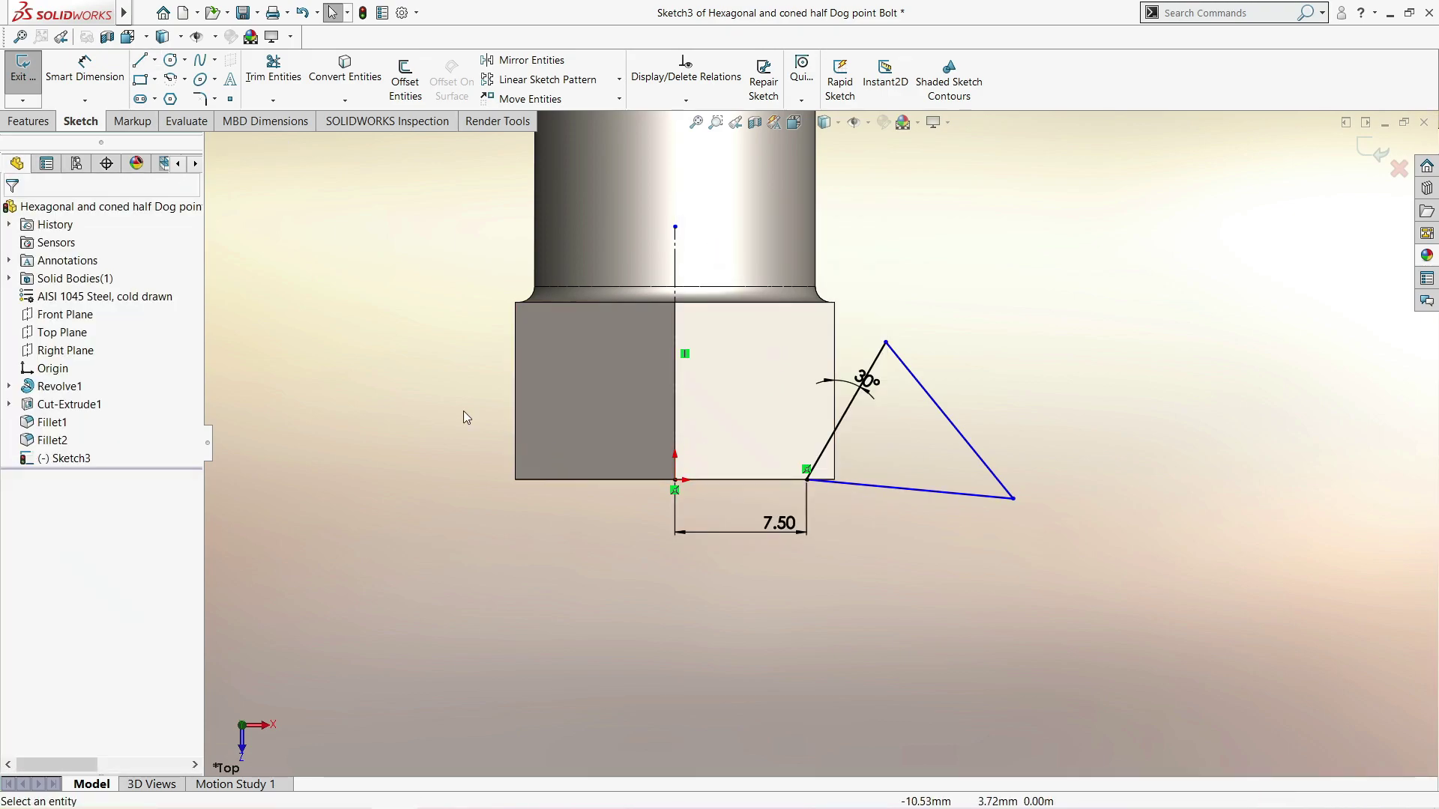
Revolve-cut the triangle 360° around the centerline to create Cut-Revolve1
{"action": "left_click", "coordinate": [23, 101]}
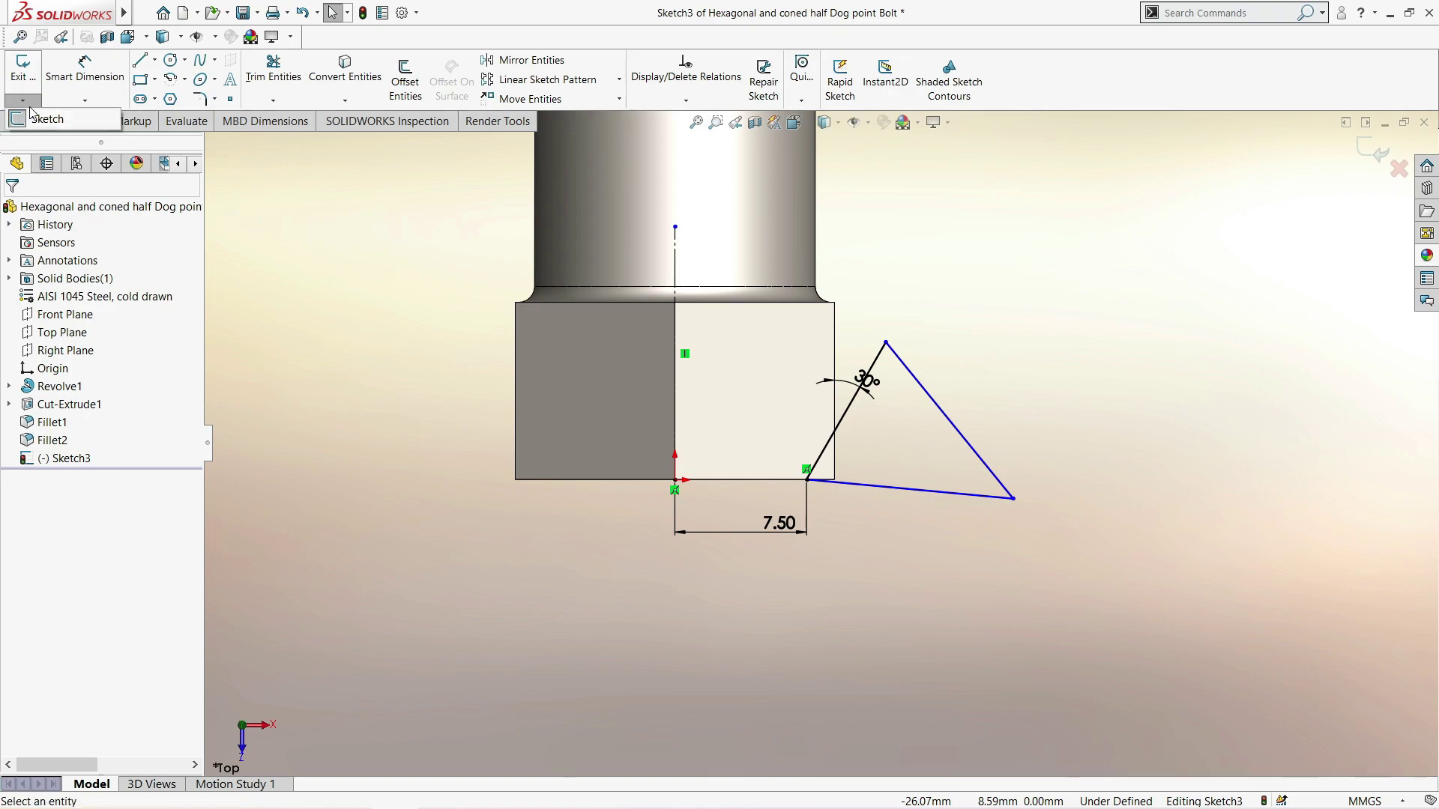
{"action": "left_click", "coordinate": [30, 121]}
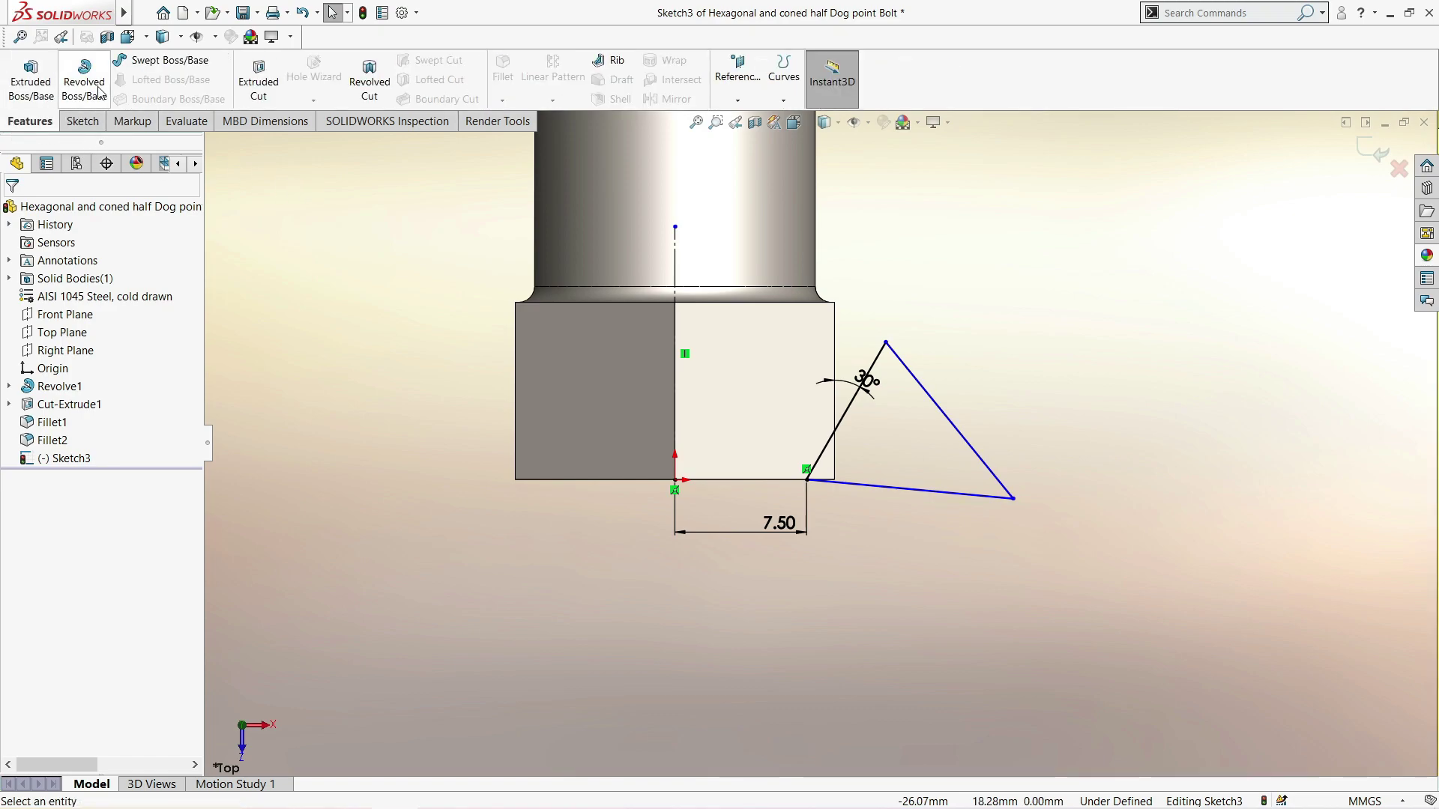
{"action": "left_click", "coordinate": [386, 90]}
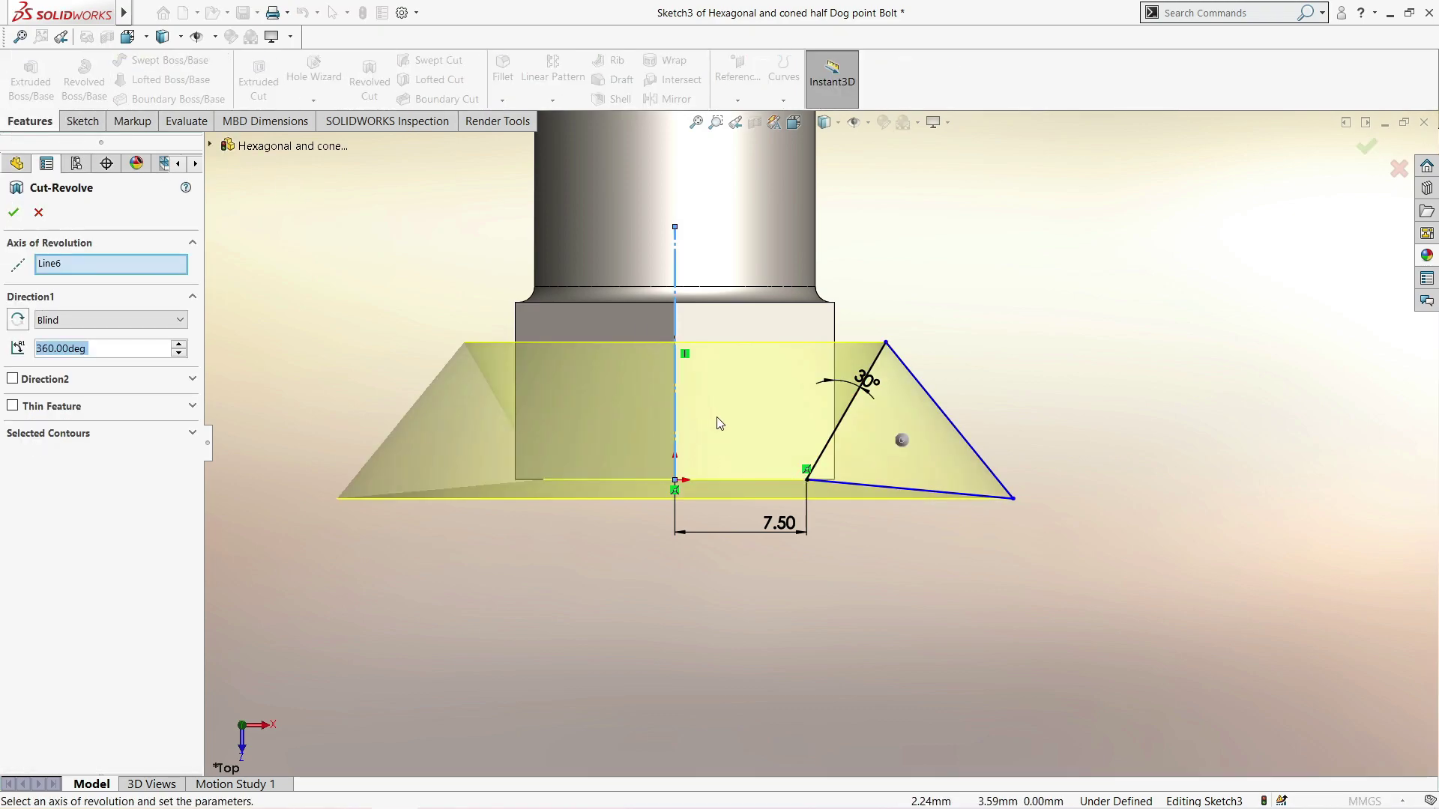
{"action": "middle_click_drag", "start_coordinate": [718, 423], "coordinate": [756, 448]}
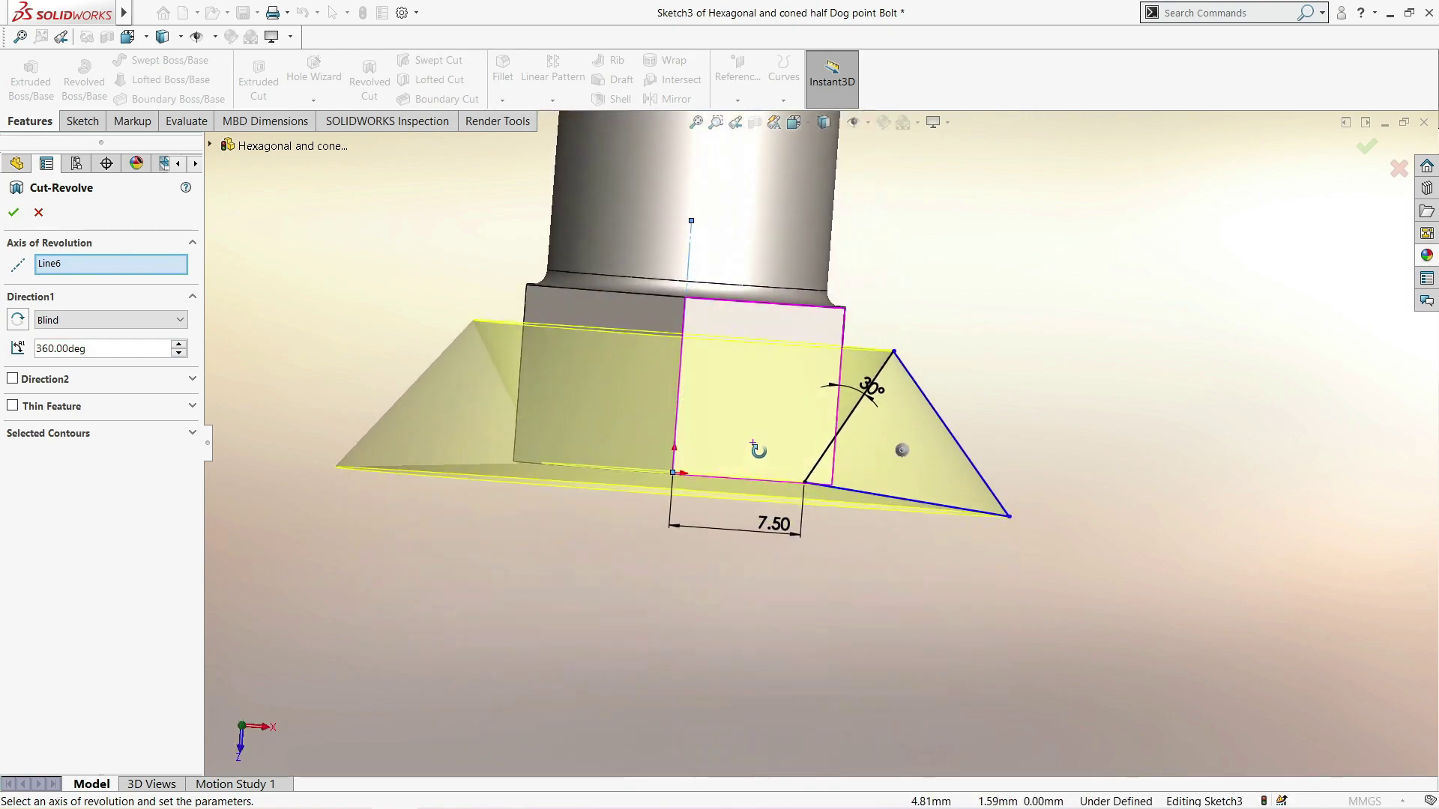
{"action": "left_click", "coordinate": [14, 214]}
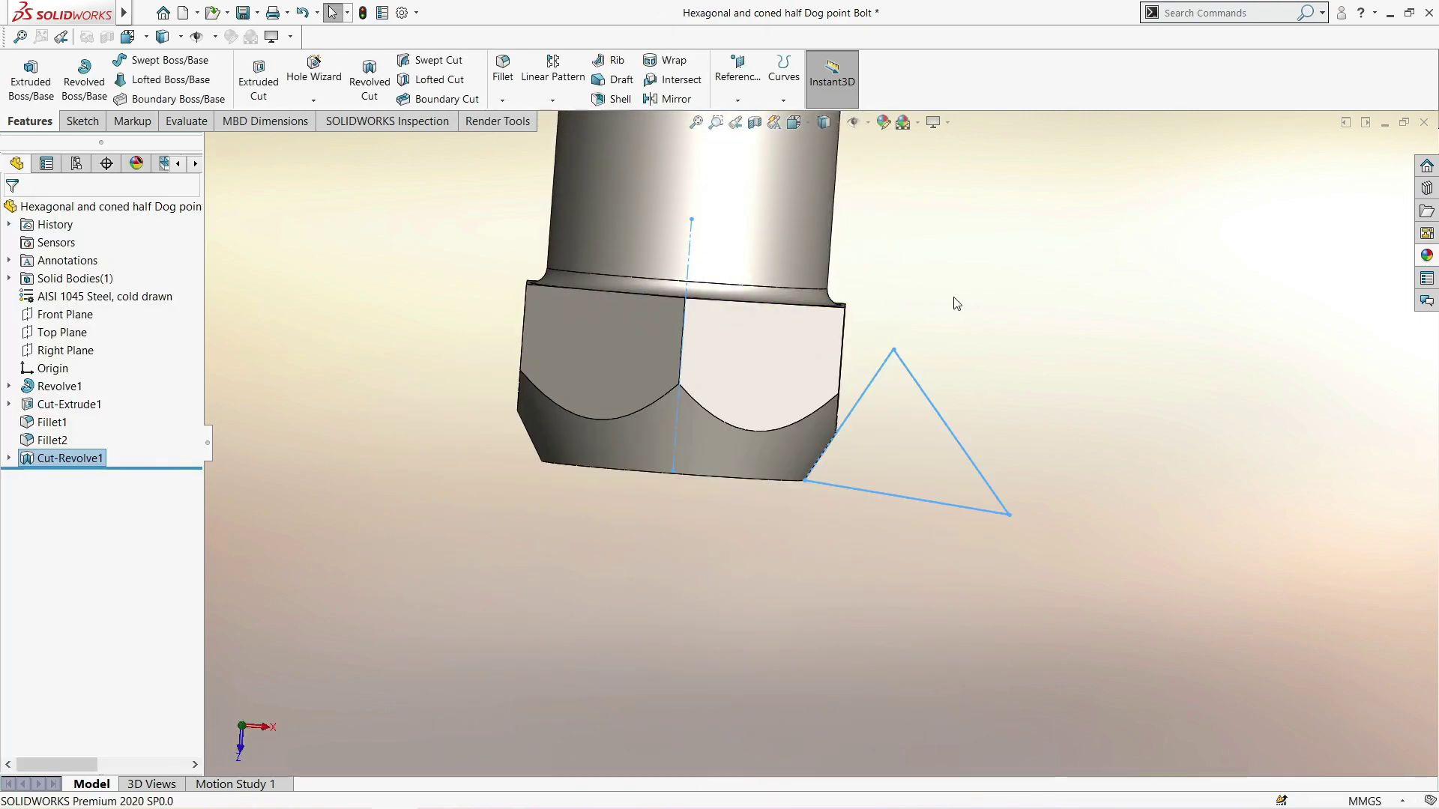
{"action": "mouse_move", "coordinate": [995, 353]}
{"action": "middle_mouse_down"}
{"action": "mouse_move", "coordinate": [1041, 531]}
{"action": "mouse_move", "coordinate": [693, 316]}
{"action": "mouse_move", "coordinate": [1177, 187]}
{"action": "mouse_move", "coordinate": [973, 138]}
{"action": "mouse_move", "coordinate": [681, 395]}
{"action": "mouse_move", "coordinate": [479, 344]}
{"action": "mouse_move", "coordinate": [467, 192]}
{"action": "mouse_move", "coordinate": [803, 160]}
{"action": "mouse_move", "coordinate": [1102, 478]}
{"action": "mouse_move", "coordinate": [842, 537]}
{"action": "mouse_move", "coordinate": [1058, 527]}
{"action": "mouse_move", "coordinate": [1072, 488]}
{"action": "mouse_move", "coordinate": [862, 356]}
{"action": "mouse_move", "coordinate": [733, 299]}
{"action": "mouse_move", "coordinate": [698, 200]}
{"action": "mouse_move", "coordinate": [1095, 237]}
{"action": "mouse_move", "coordinate": [1211, 530]}
{"action": "mouse_move", "coordinate": [816, 485]}
{"action": "middle_mouse_up"}
{"action": "scroll", "coordinate": [693, 316], "scroll_direction": "up", "scroll_amount": 2}
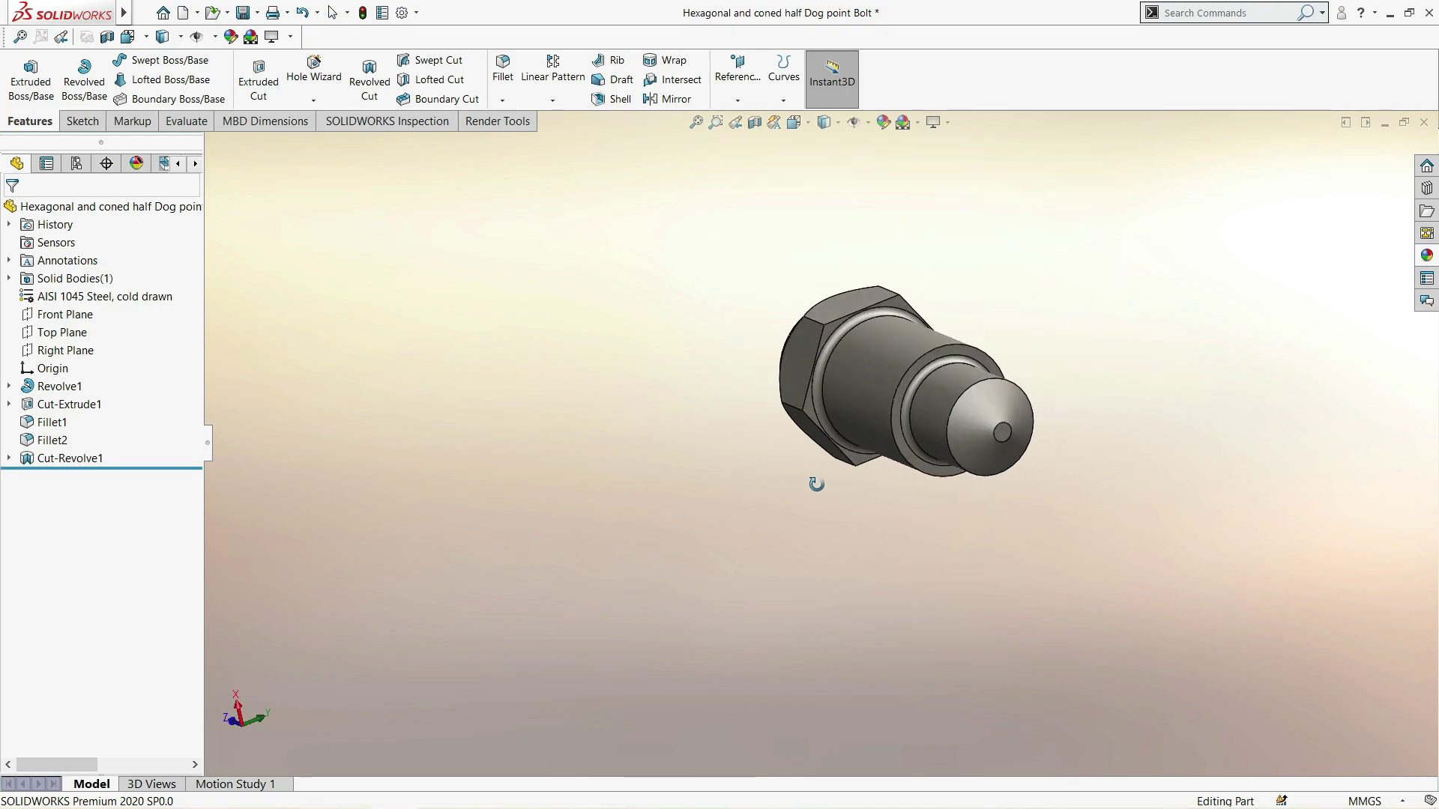
Open the sketch behind Cut-Revolve1 for editing
{"action": "right_click", "coordinate": [61, 464]}
{"action": "left_click", "coordinate": [91, 414]}
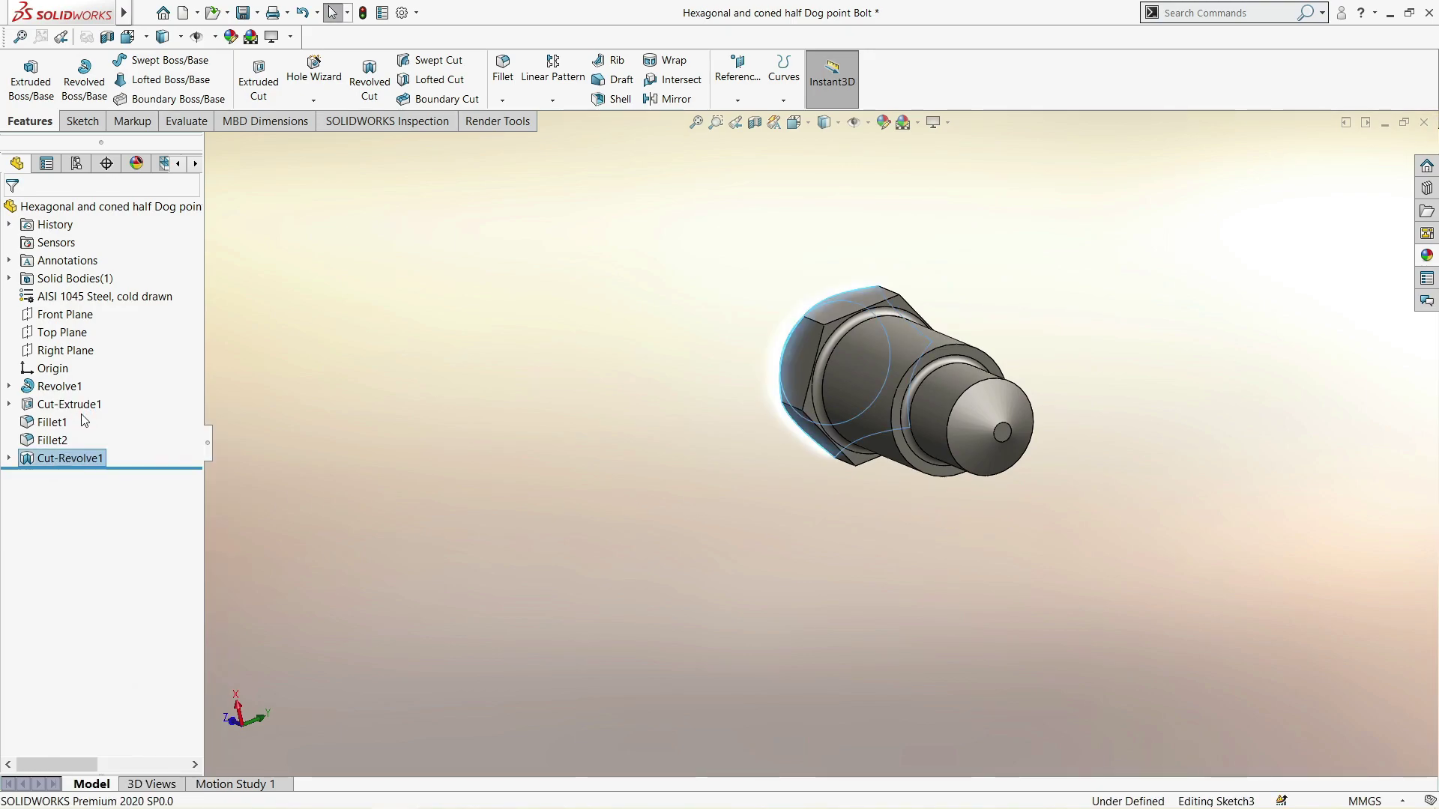
{"action": "key", "text": "space"}
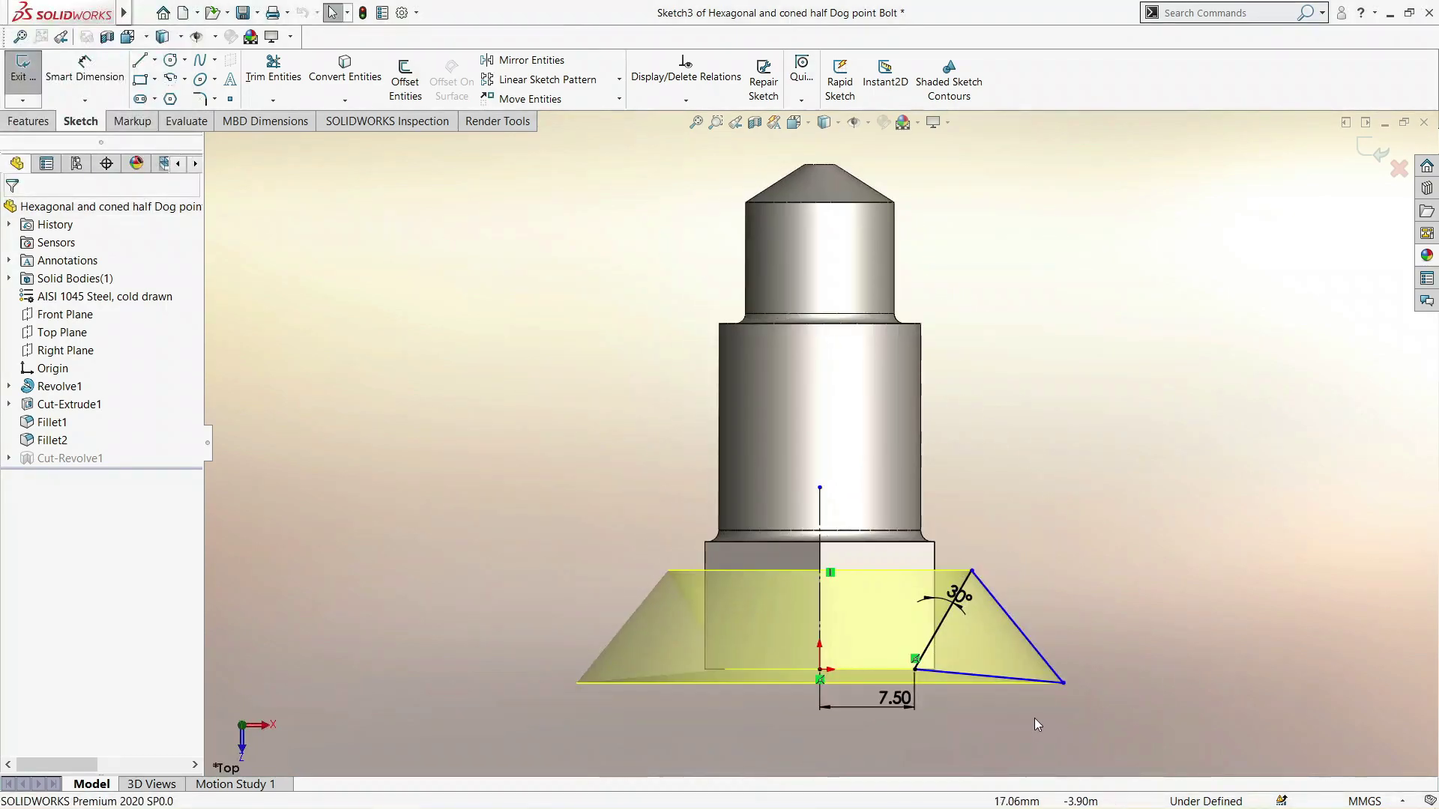
{"action": "scroll", "coordinate": [914, 652], "scroll_direction": "up", "scroll_amount": 1}
{"action": "scroll", "coordinate": [914, 652], "scroll_direction": "down", "scroll_amount": 4}
{"action": "scroll", "coordinate": [854, 571], "scroll_direction": "down", "scroll_amount": 3}
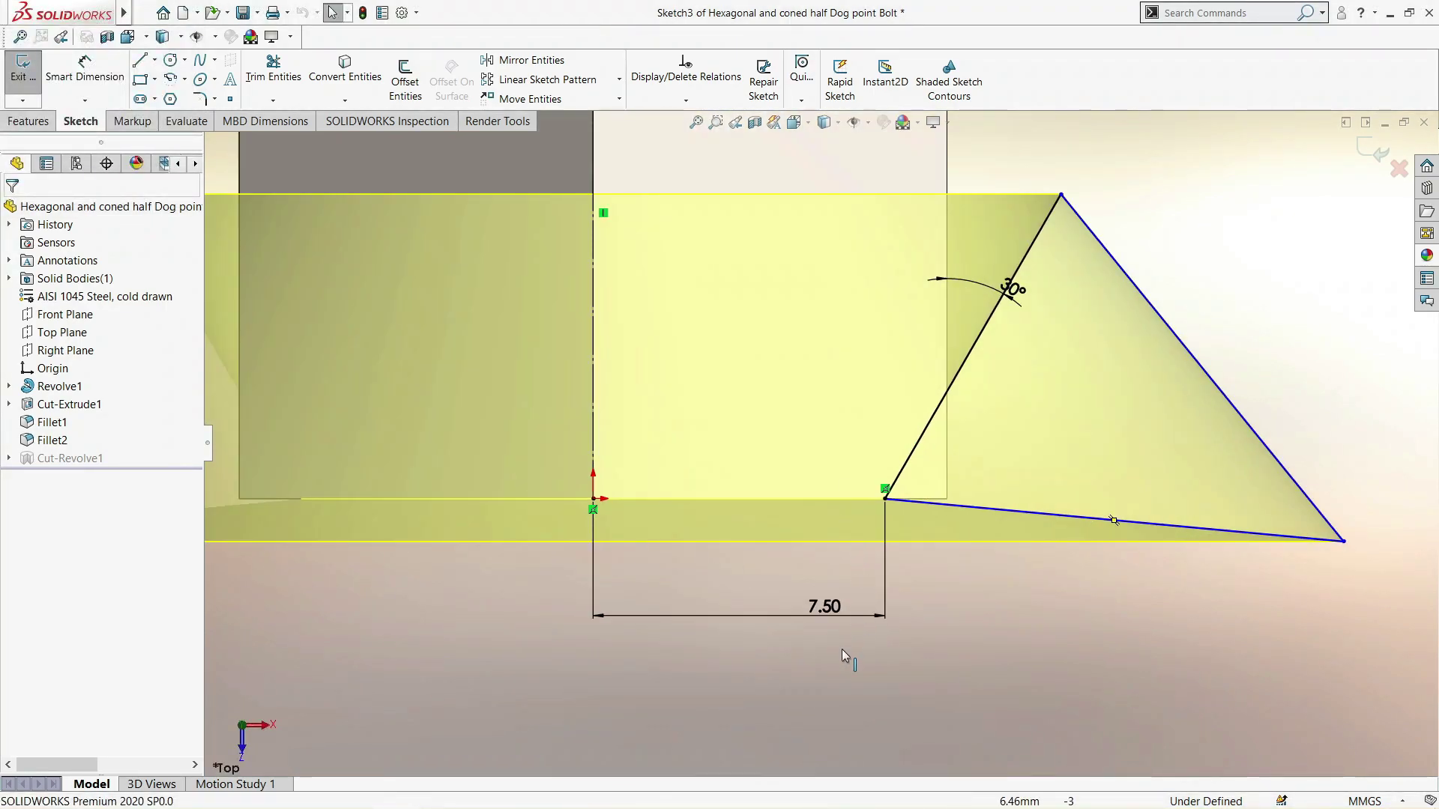
Change the triangle's offset dimension to 8.50 mm and exit the sketch to rebuild
{"action": "double_click", "coordinate": [824, 611]}
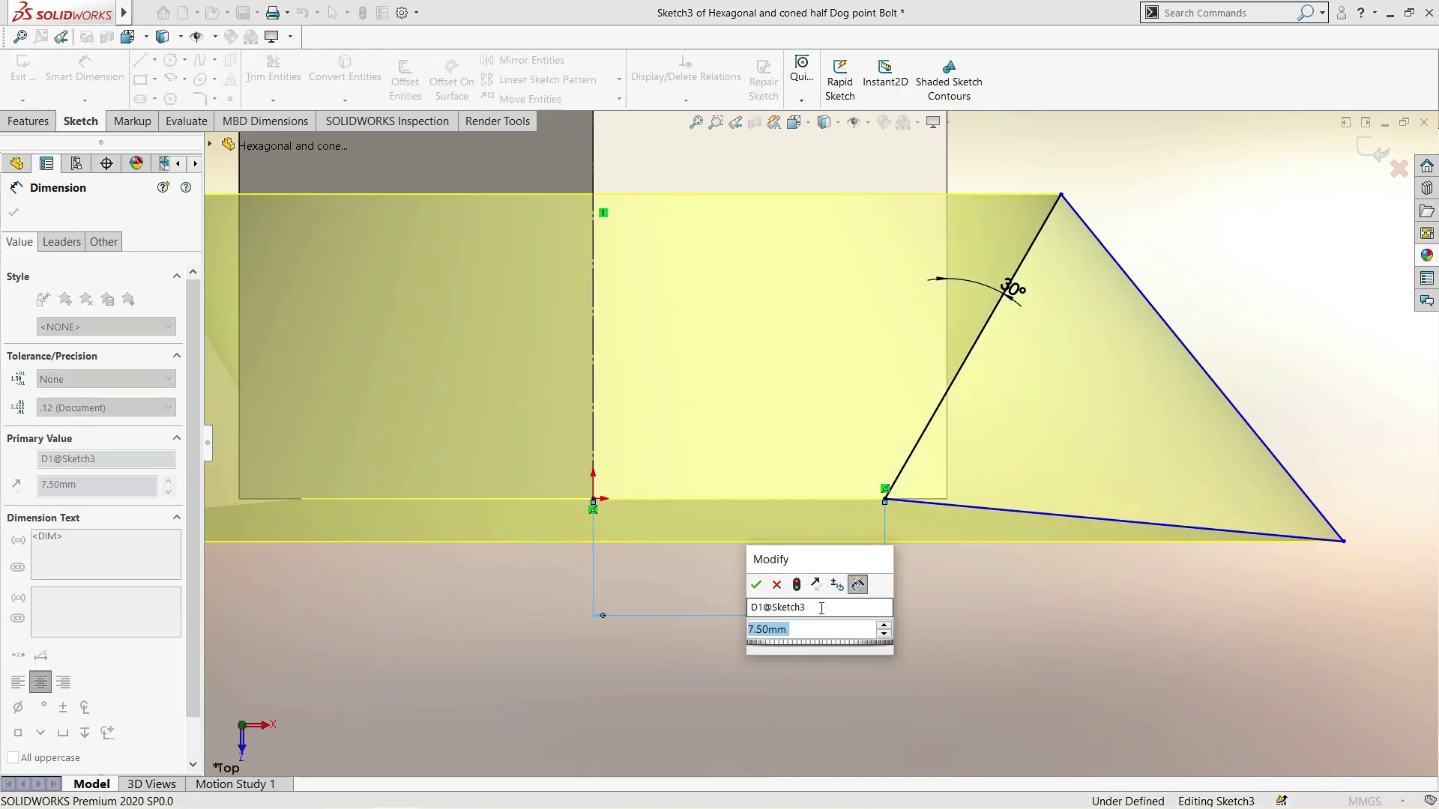
{"action": "type", "text": "9"}
{"action": "key", "text": "Return"}
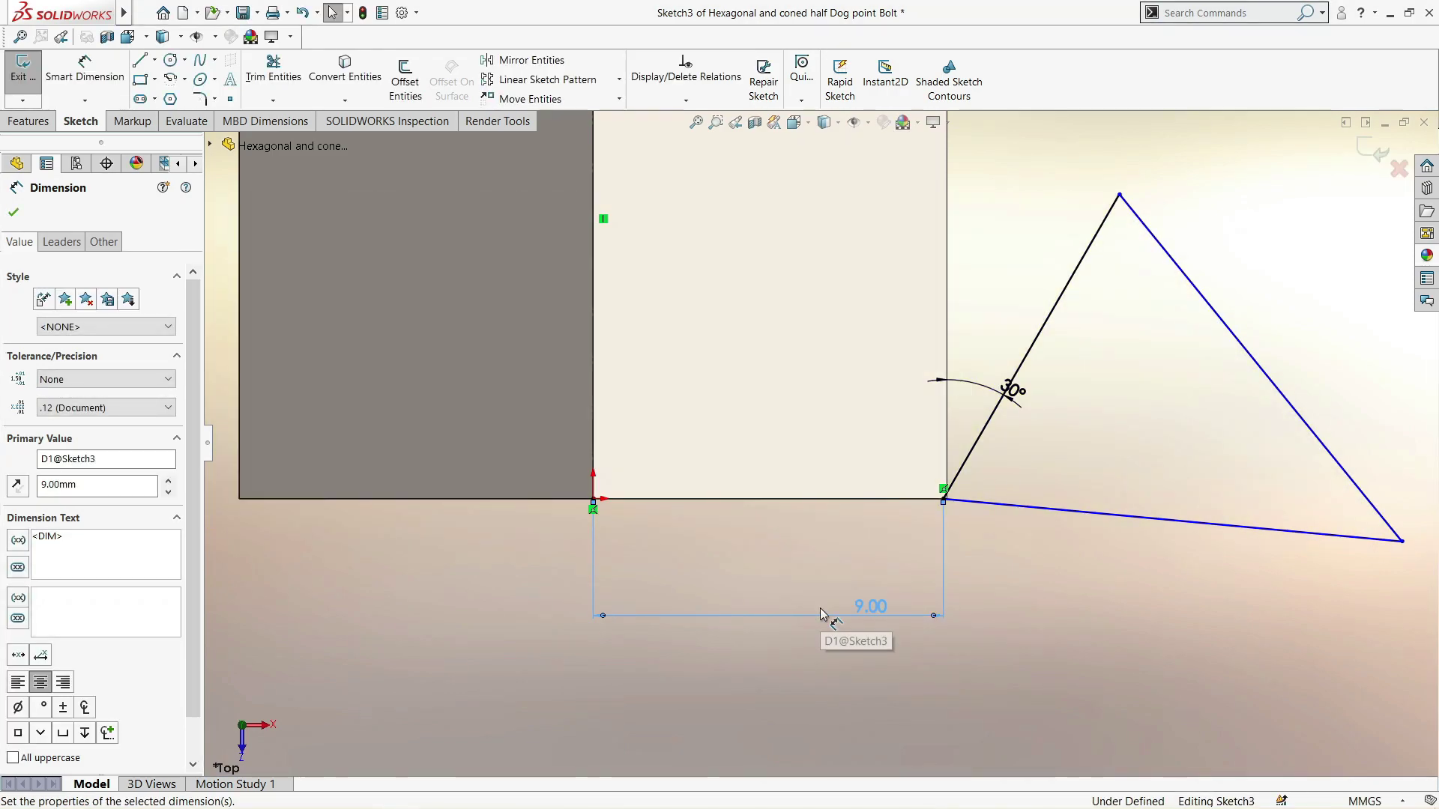
{"action": "double_click", "coordinate": [875, 608]}
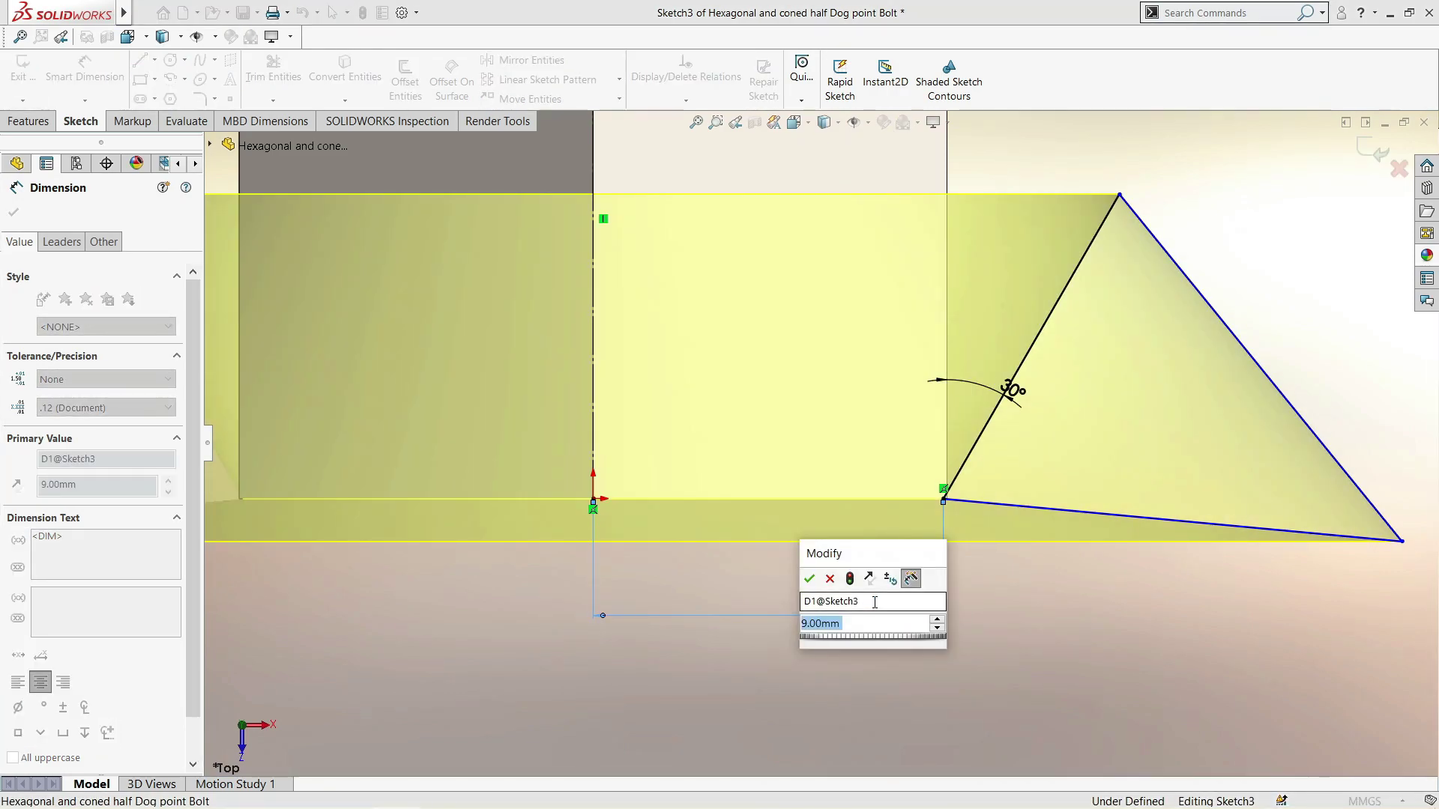
{"action": "type", "text": "8.5"}
{"action": "key", "text": "Return"}
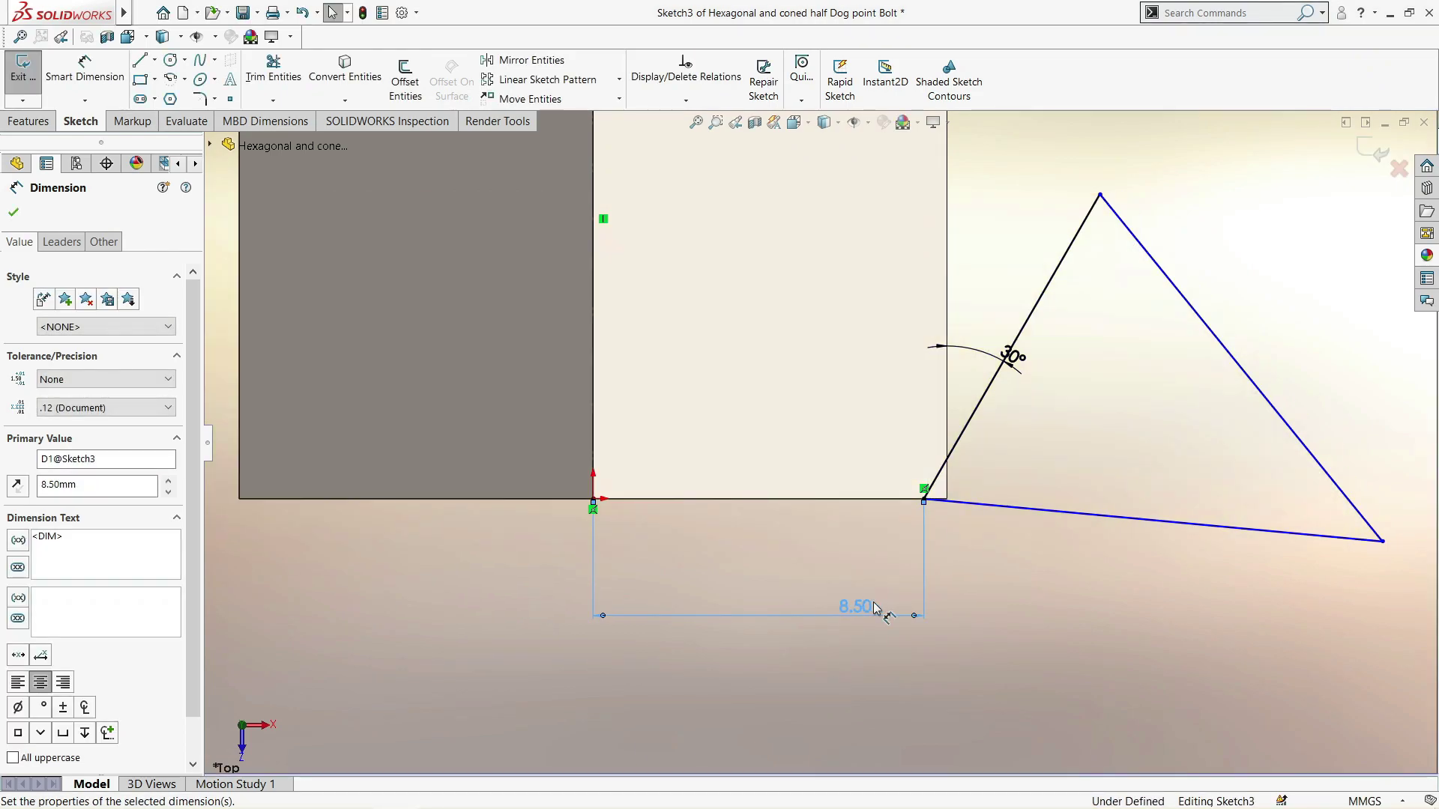
{"action": "scroll", "coordinate": [821, 445], "scroll_direction": "up", "scroll_amount": 2}
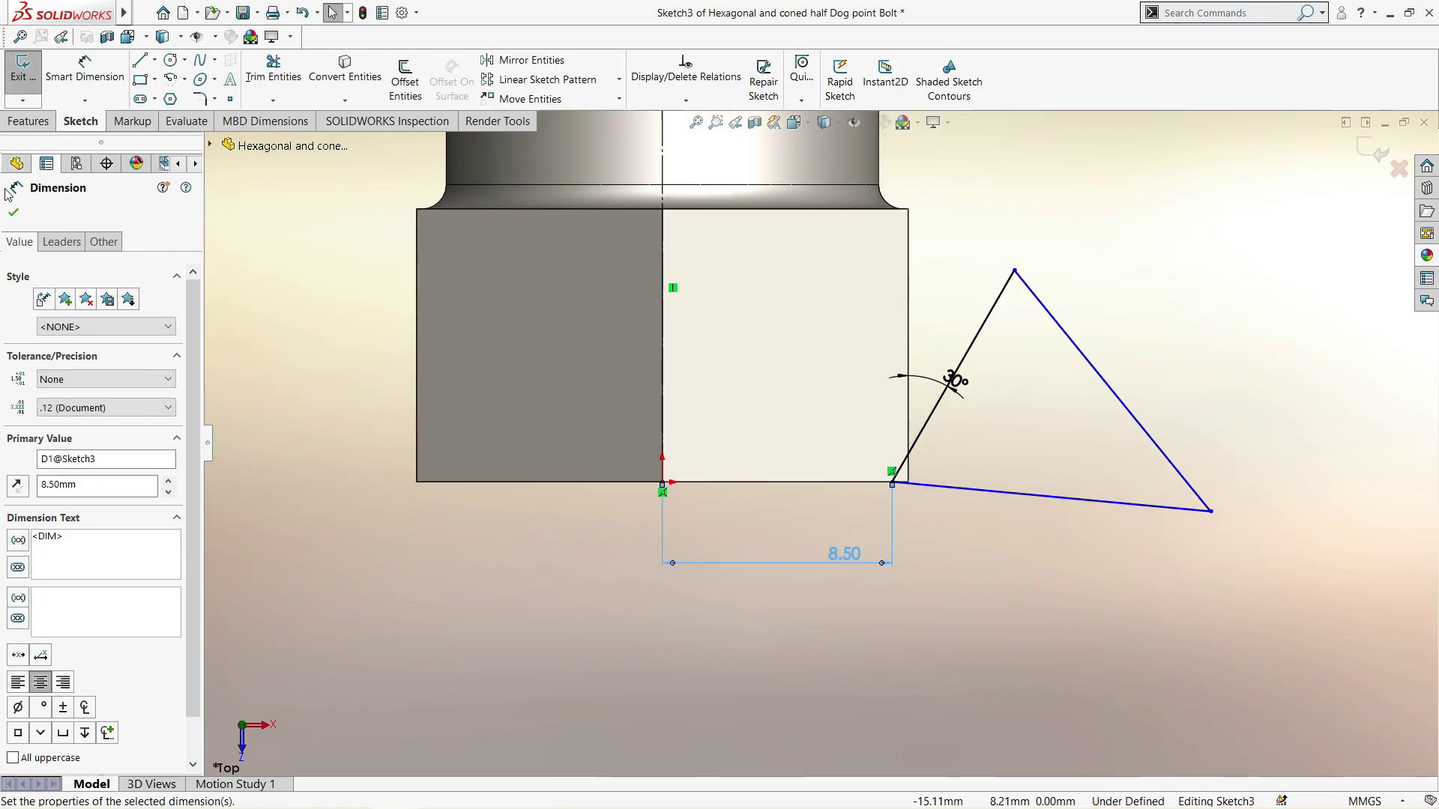
{"action": "left_click", "coordinate": [12, 217]}
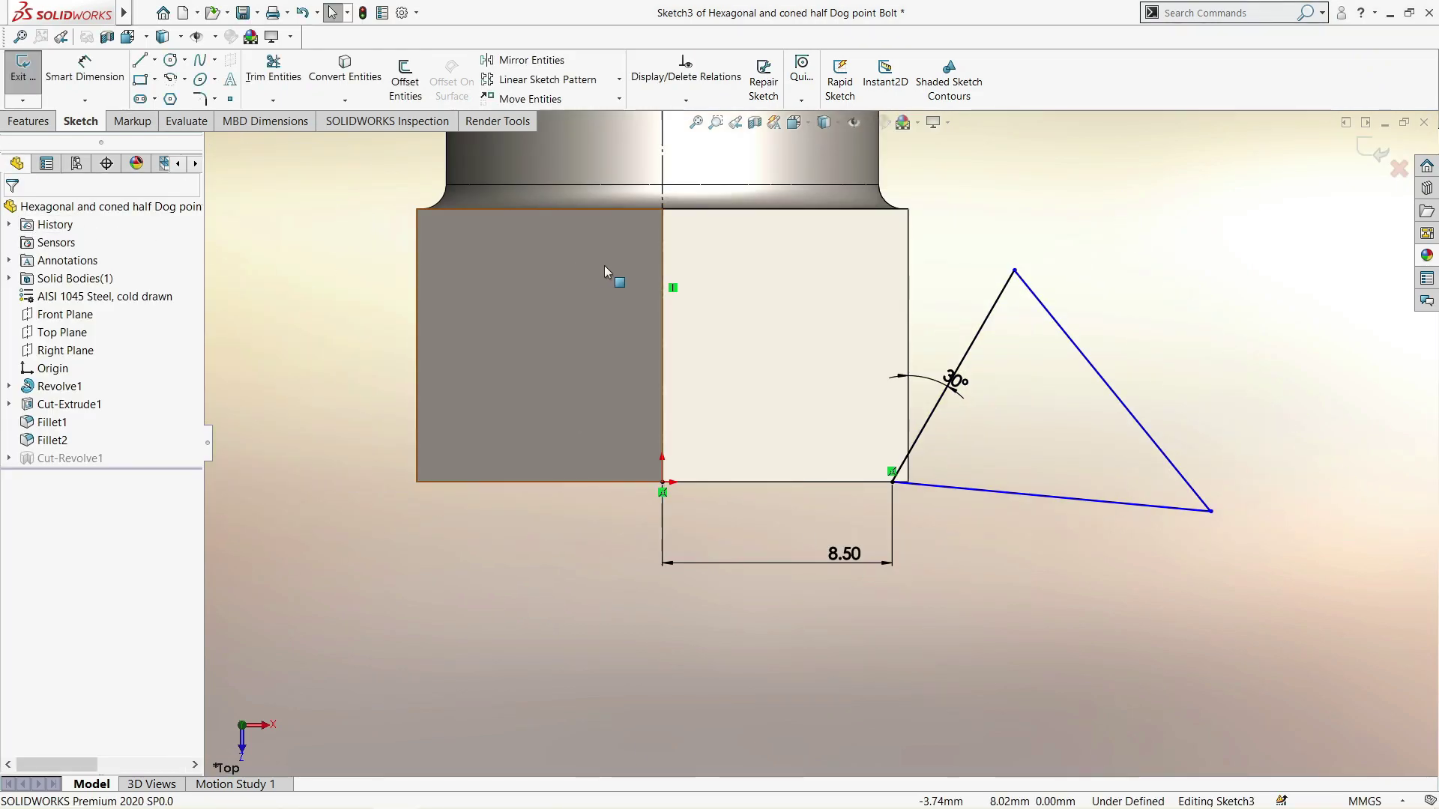
{"action": "left_click", "coordinate": [1372, 152]}
{"action": "mouse_move", "coordinate": [1070, 403]}
{"action": "middle_mouse_down"}
{"action": "mouse_move", "coordinate": [1051, 276]}
{"action": "mouse_move", "coordinate": [905, 485]}
{"action": "mouse_move", "coordinate": [832, 524]}
{"action": "mouse_move", "coordinate": [918, 610]}
{"action": "mouse_move", "coordinate": [825, 572]}
{"action": "mouse_move", "coordinate": [861, 597]}
{"action": "mouse_move", "coordinate": [761, 572]}
{"action": "mouse_move", "coordinate": [838, 562]}
{"action": "middle_mouse_up"}
{"action": "scroll", "coordinate": [701, 372], "scroll_direction": "down", "scroll_amount": 3}
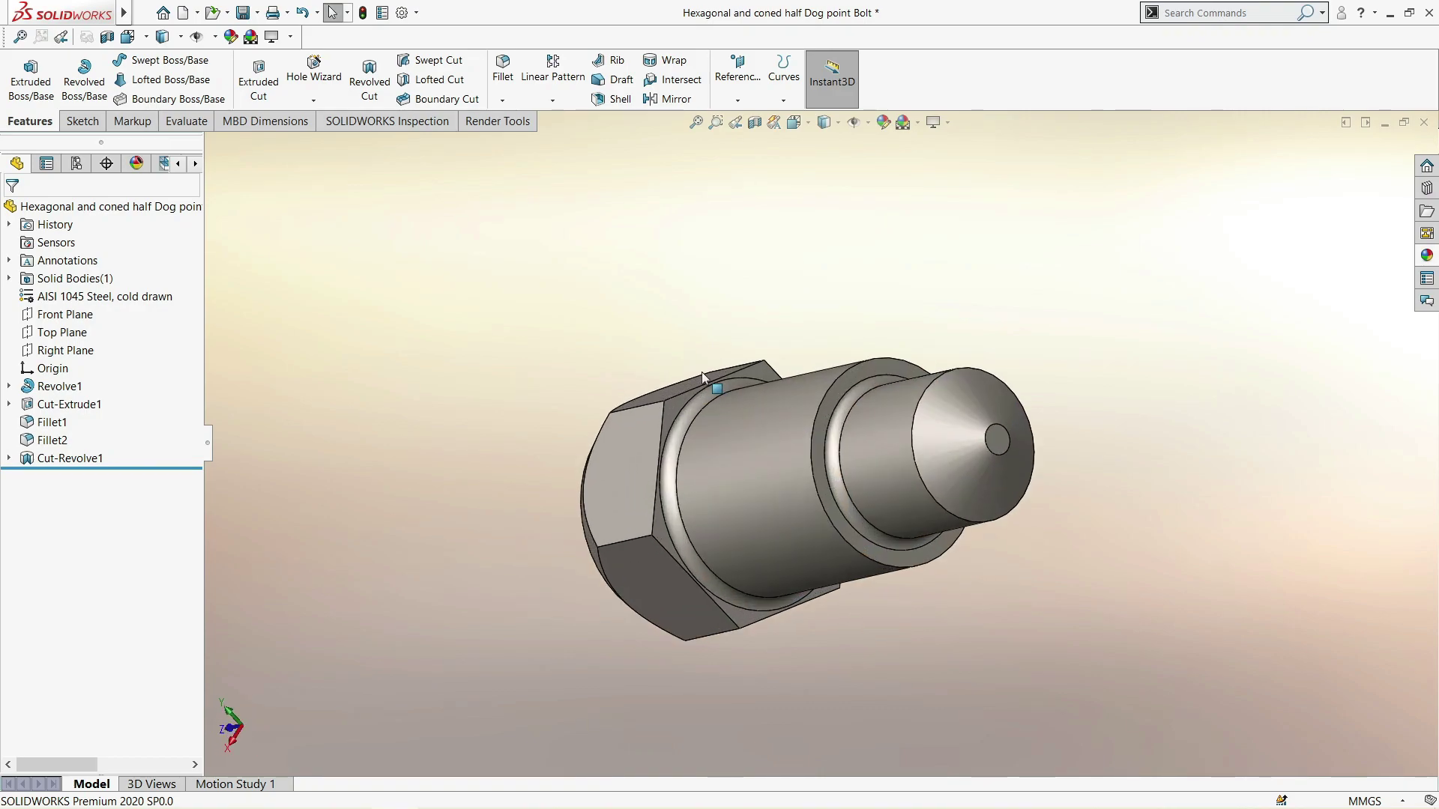
Start a Thread on the shank's circular edge with a reversed 11.00 mm offset
{"action": "left_click", "coordinate": [309, 104]}
{"action": "left_click", "coordinate": [318, 159]}
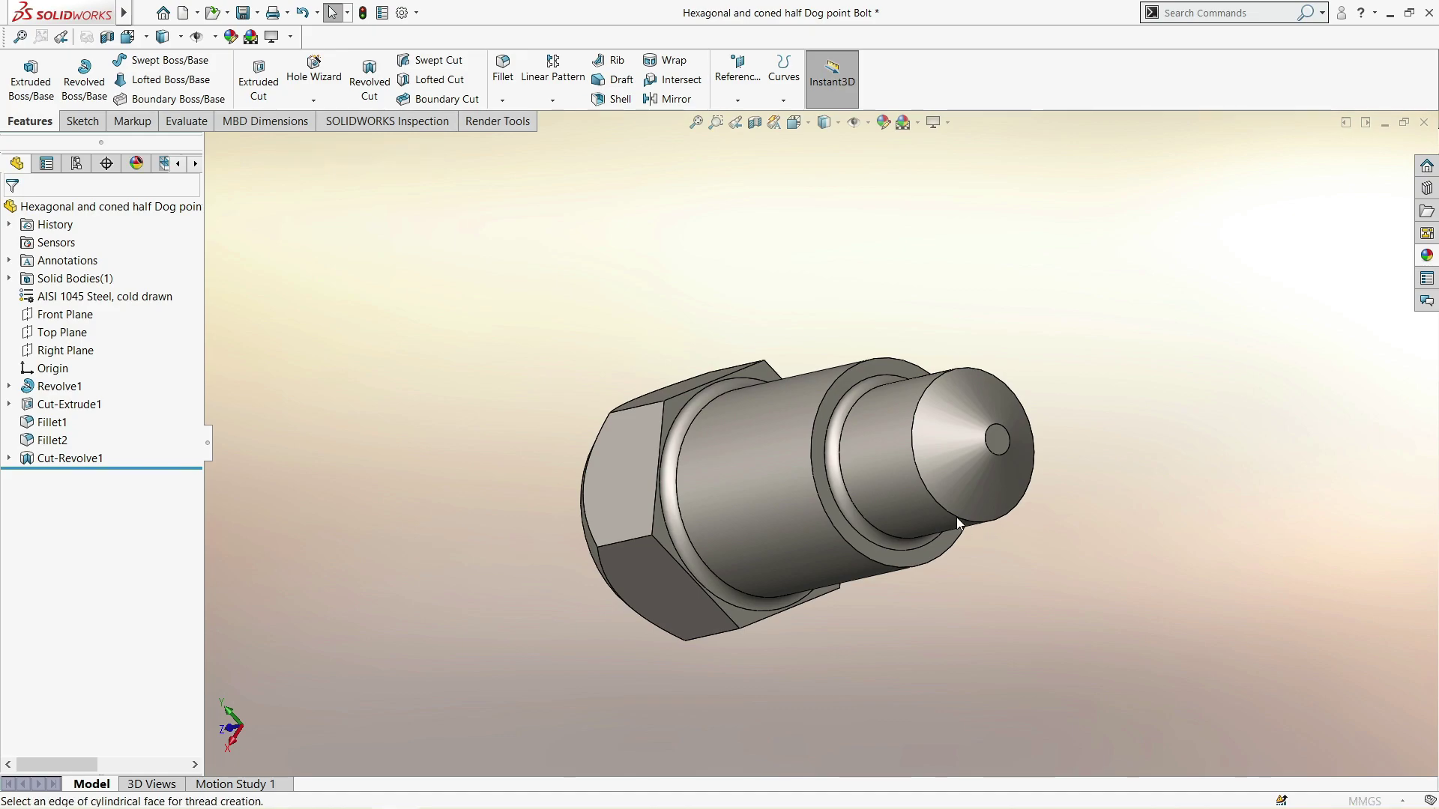
{"action": "left_click", "coordinate": [828, 438]}
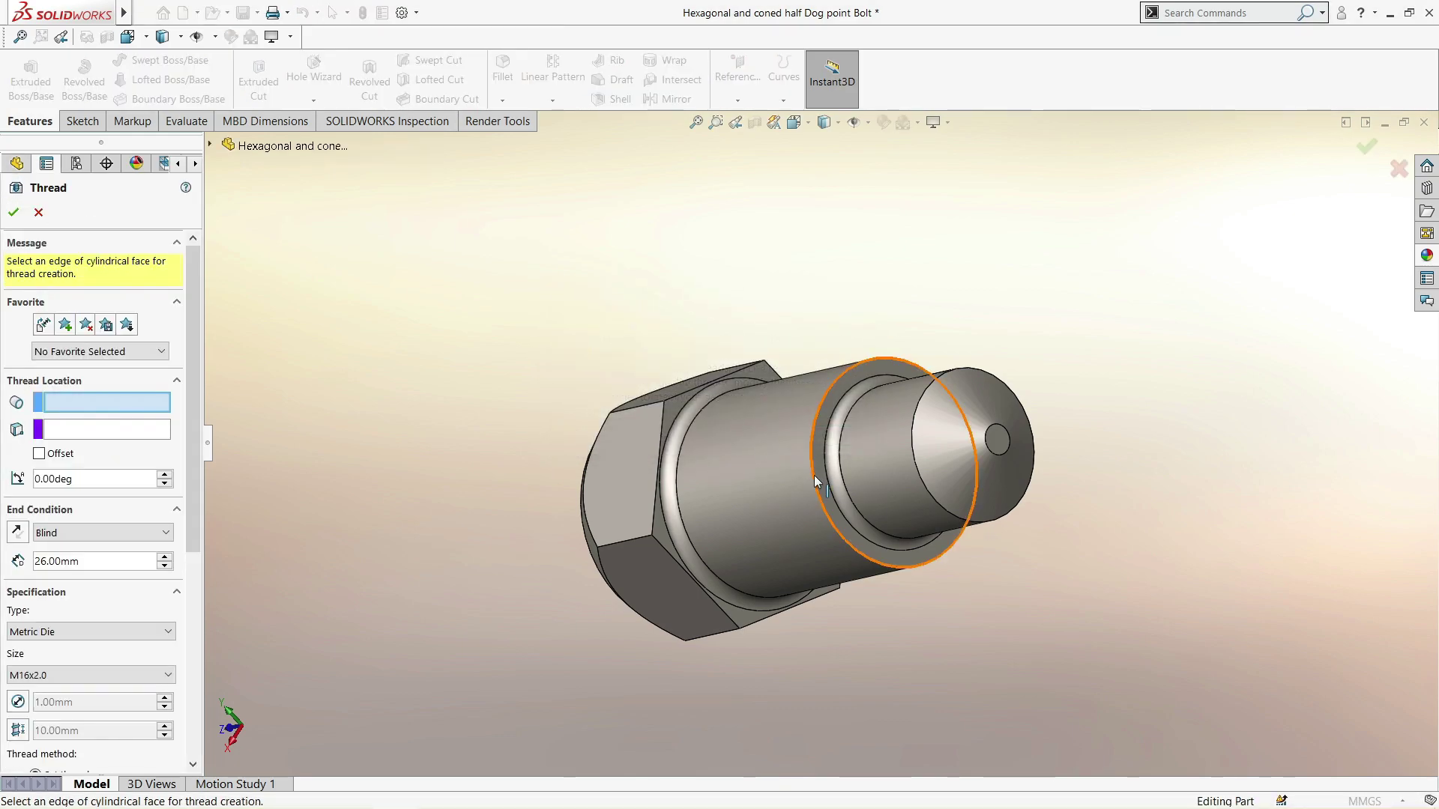
{"action": "left_click", "coordinate": [956, 628]}
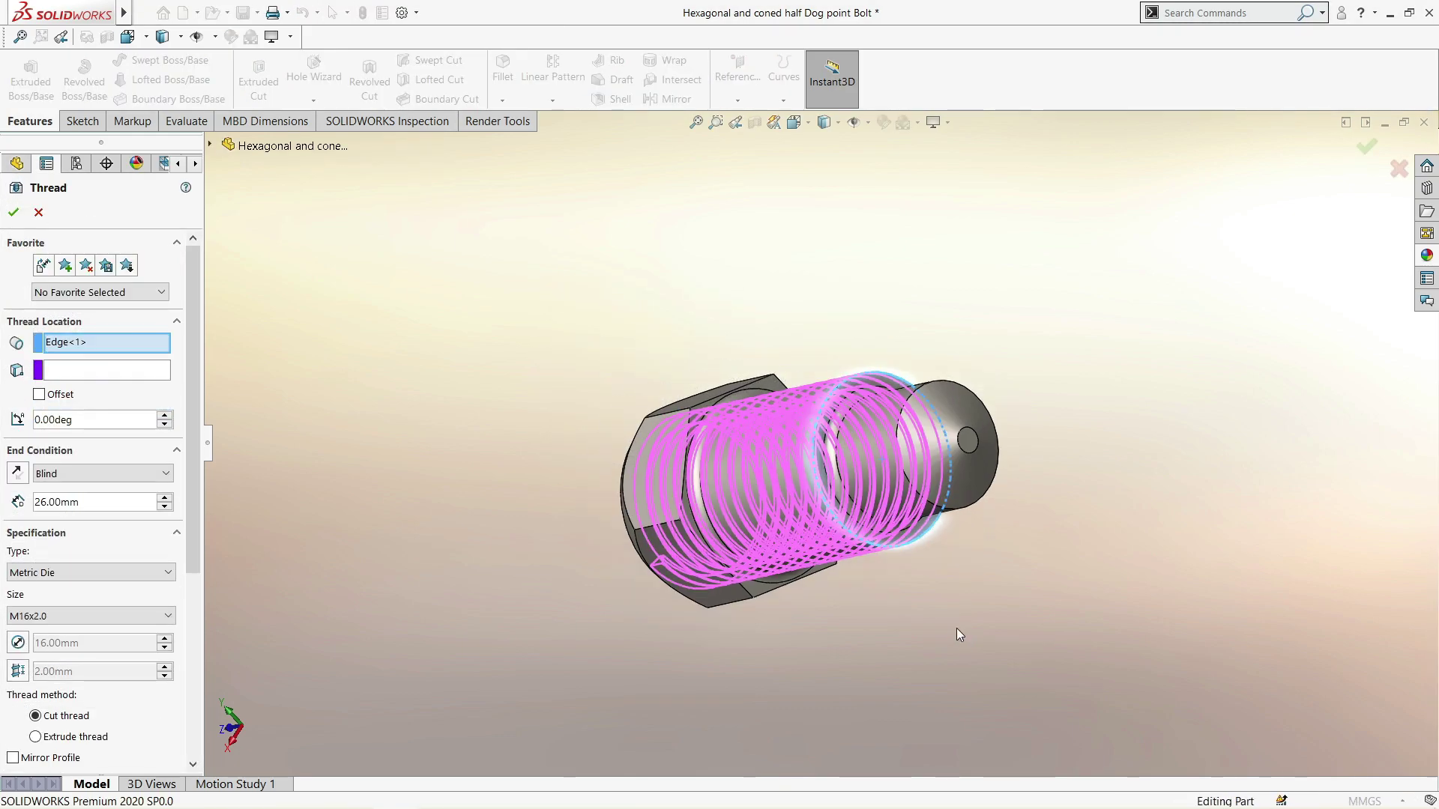
{"action": "mouse_move", "coordinate": [956, 628]}
{"action": "middle_mouse_down"}
{"action": "mouse_move", "coordinate": [1019, 452]}
{"action": "mouse_move", "coordinate": [1016, 329]}
{"action": "middle_mouse_up"}
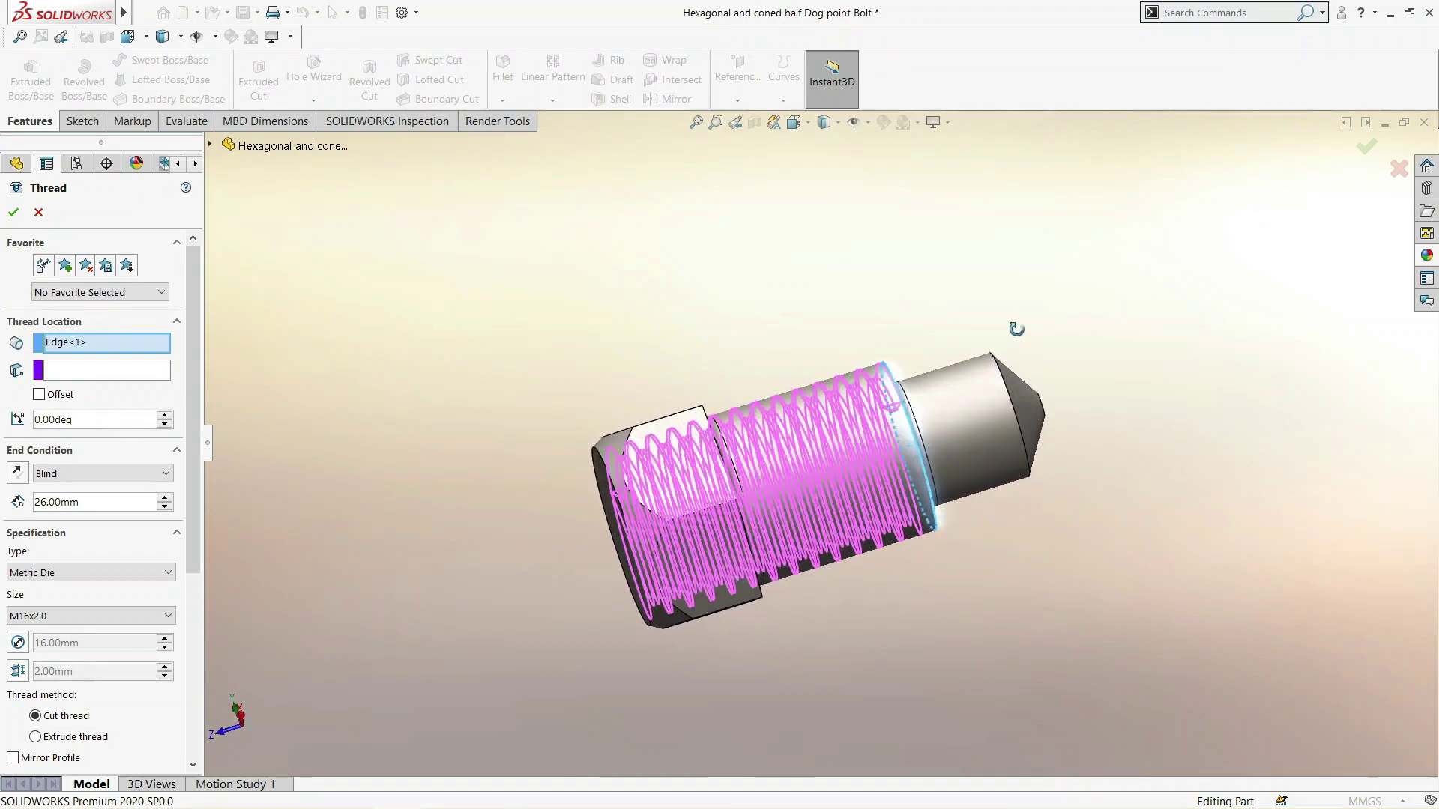
{"action": "left_click", "coordinate": [39, 395]}
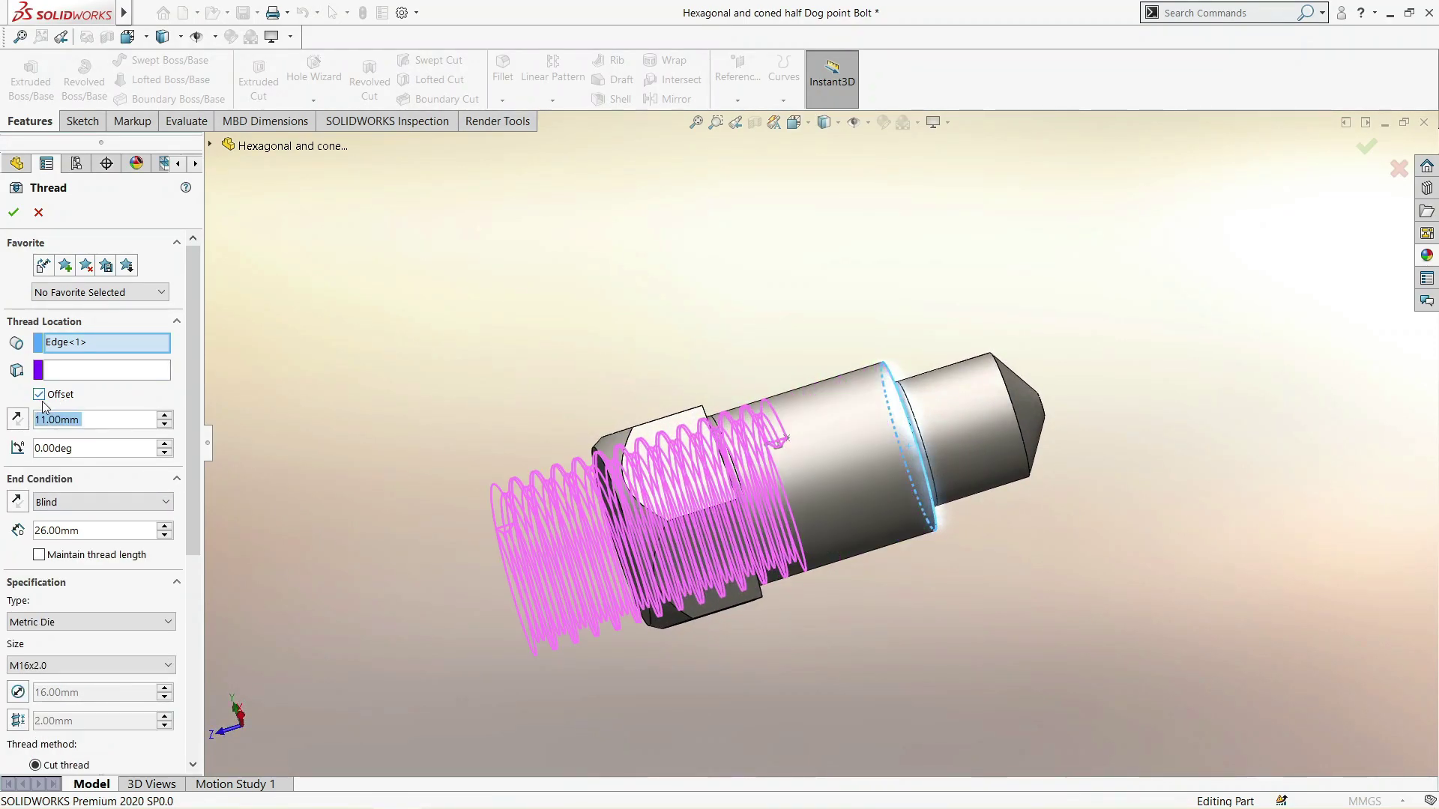
{"action": "left_click", "coordinate": [14, 419]}
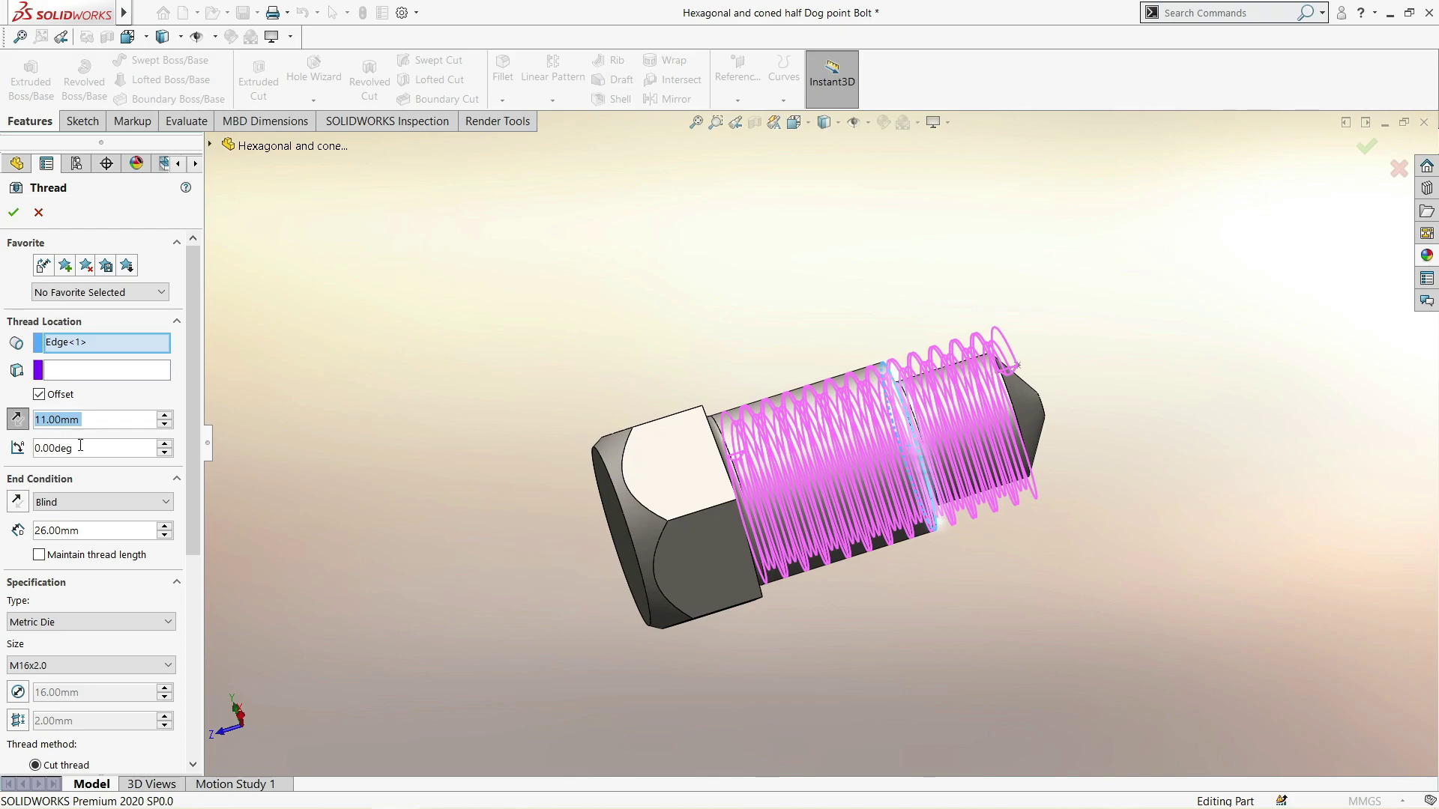
{"action": "scroll", "coordinate": [651, 555], "scroll_direction": "down", "scroll_amount": 3}
{"action": "scroll", "coordinate": [726, 540], "scroll_direction": "up", "scroll_amount": 3}
{"action": "mouse_move", "coordinate": [763, 553]}
{"action": "middle_mouse_down"}
{"action": "mouse_move", "coordinate": [802, 315]}
{"action": "mouse_move", "coordinate": [607, 460]}
{"action": "middle_mouse_up"}
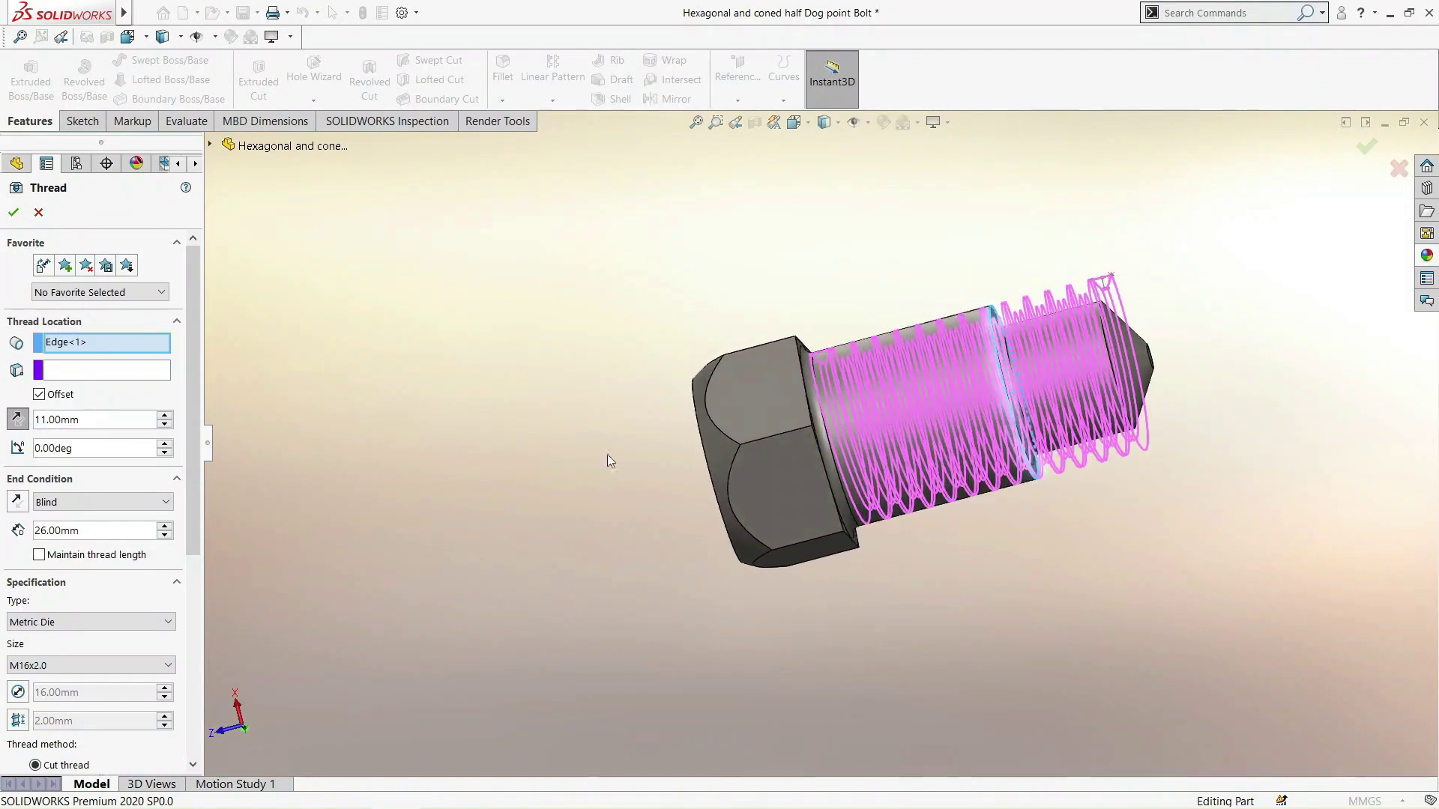
Keep the M16x2.0 size, set blind depth 26.50 mm, and create Thread1
{"action": "left_click", "coordinate": [88, 662]}
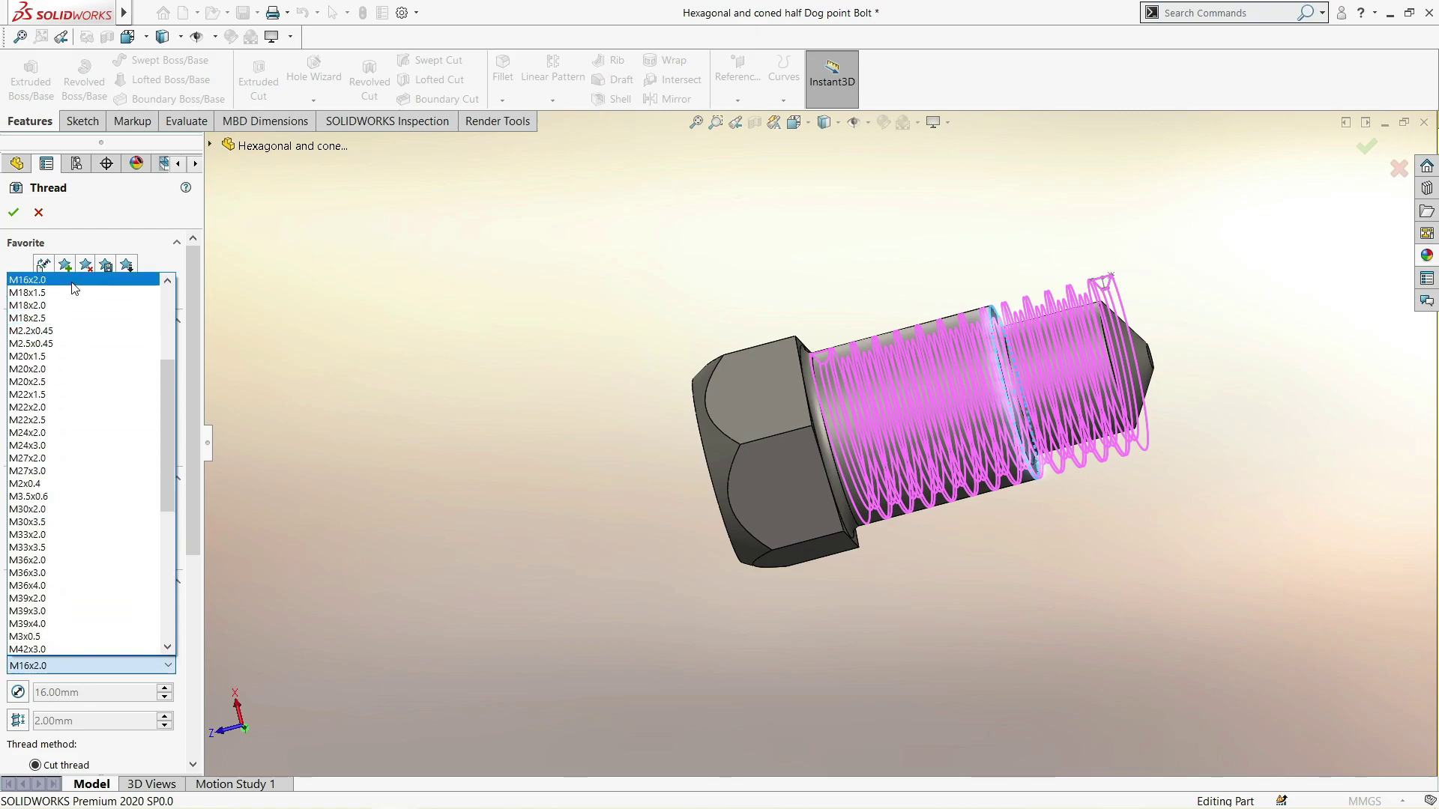
{"action": "left_click", "coordinate": [51, 283]}
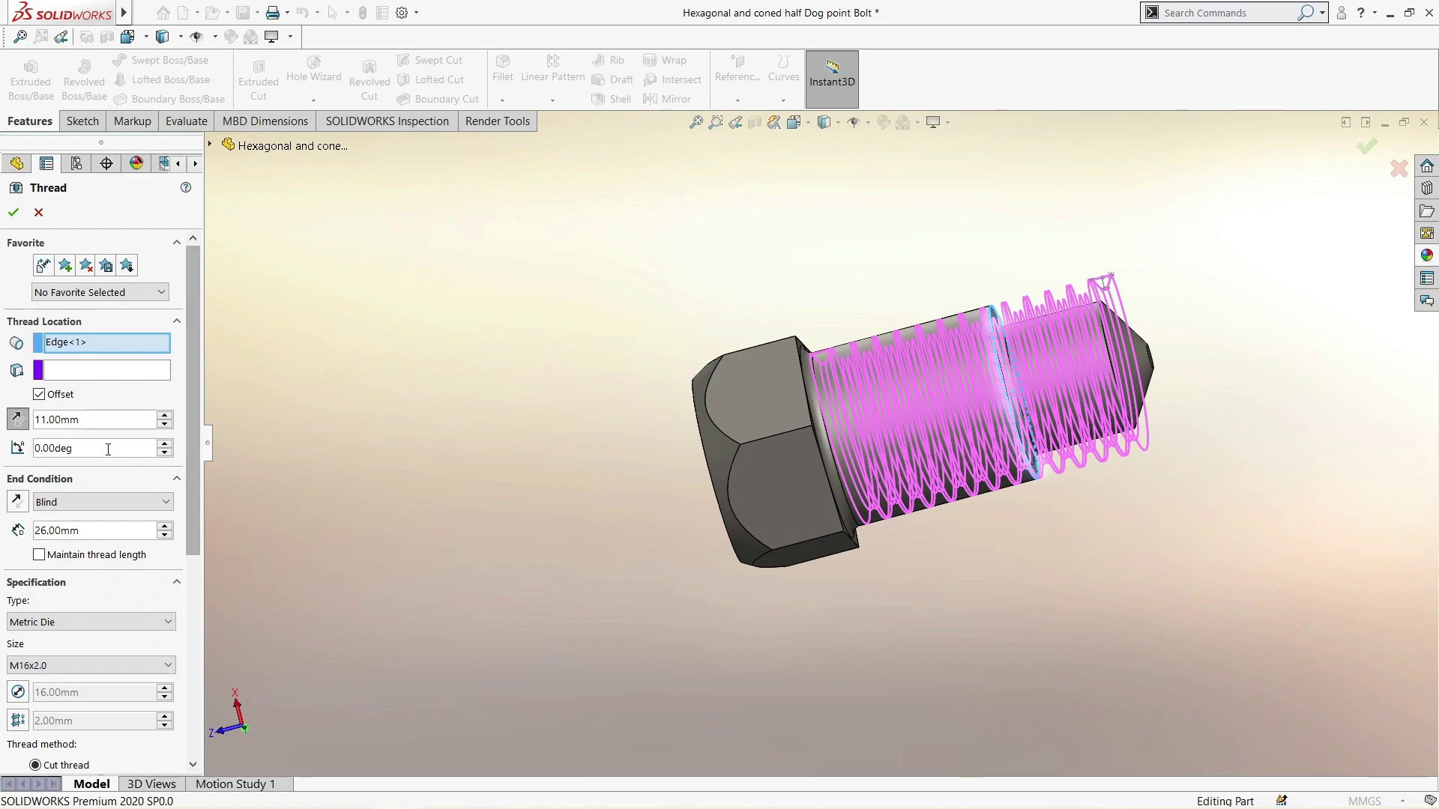
{"action": "middle_click_drag", "start_coordinate": [844, 458], "coordinate": [851, 709]}
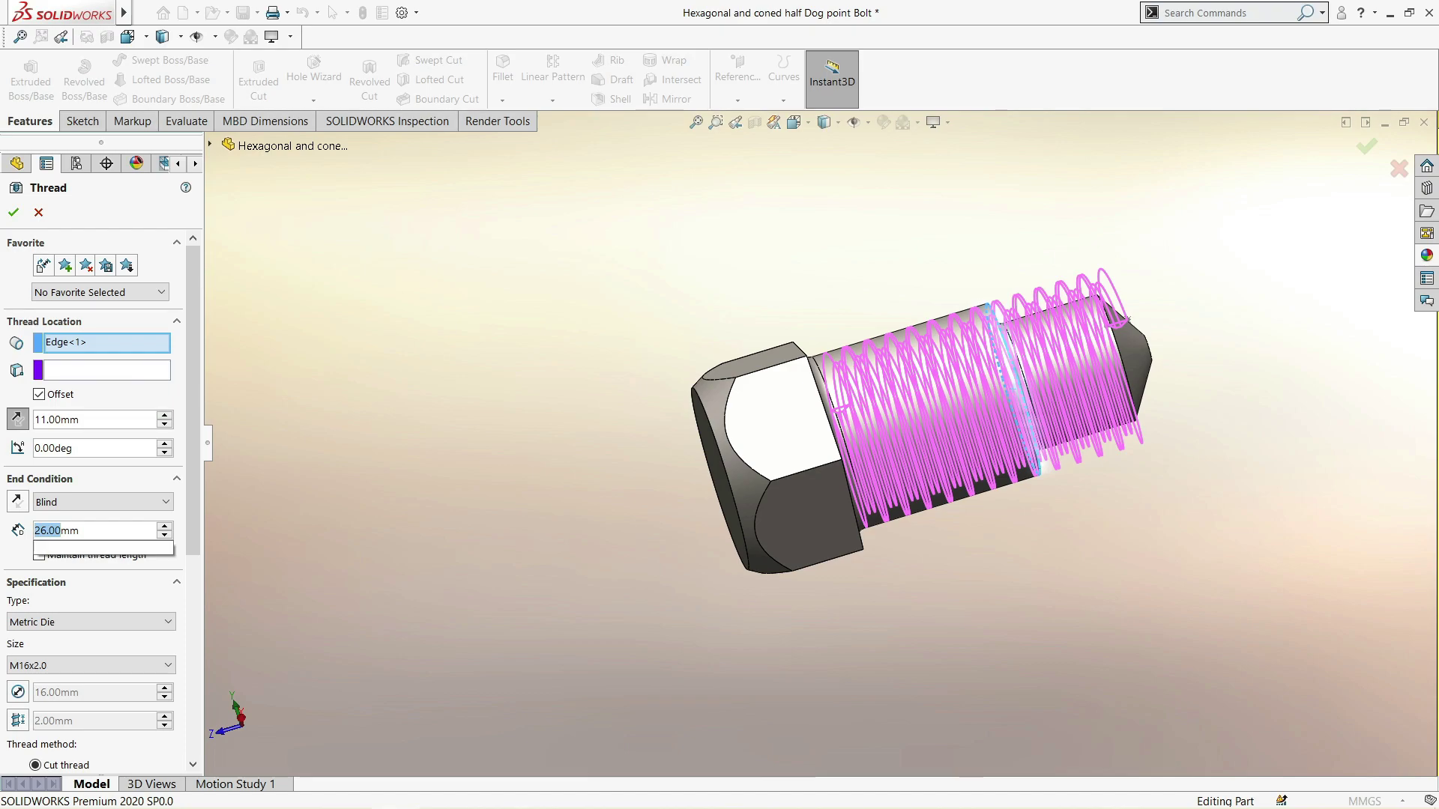
{"action": "type", "text": "26.5"}
{"action": "key", "text": "Return"}
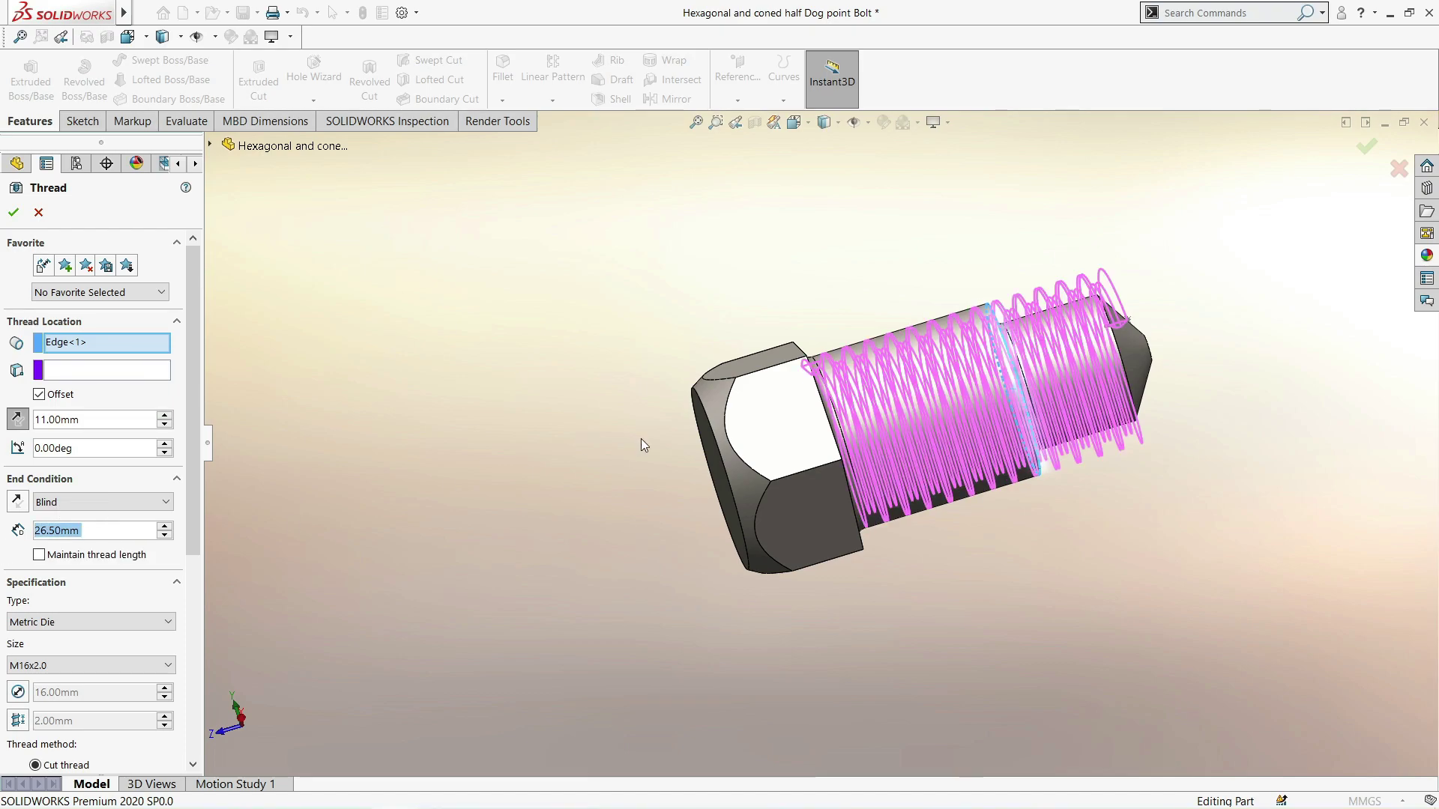
{"action": "middle_click_drag", "start_coordinate": [643, 445], "coordinate": [596, 620]}
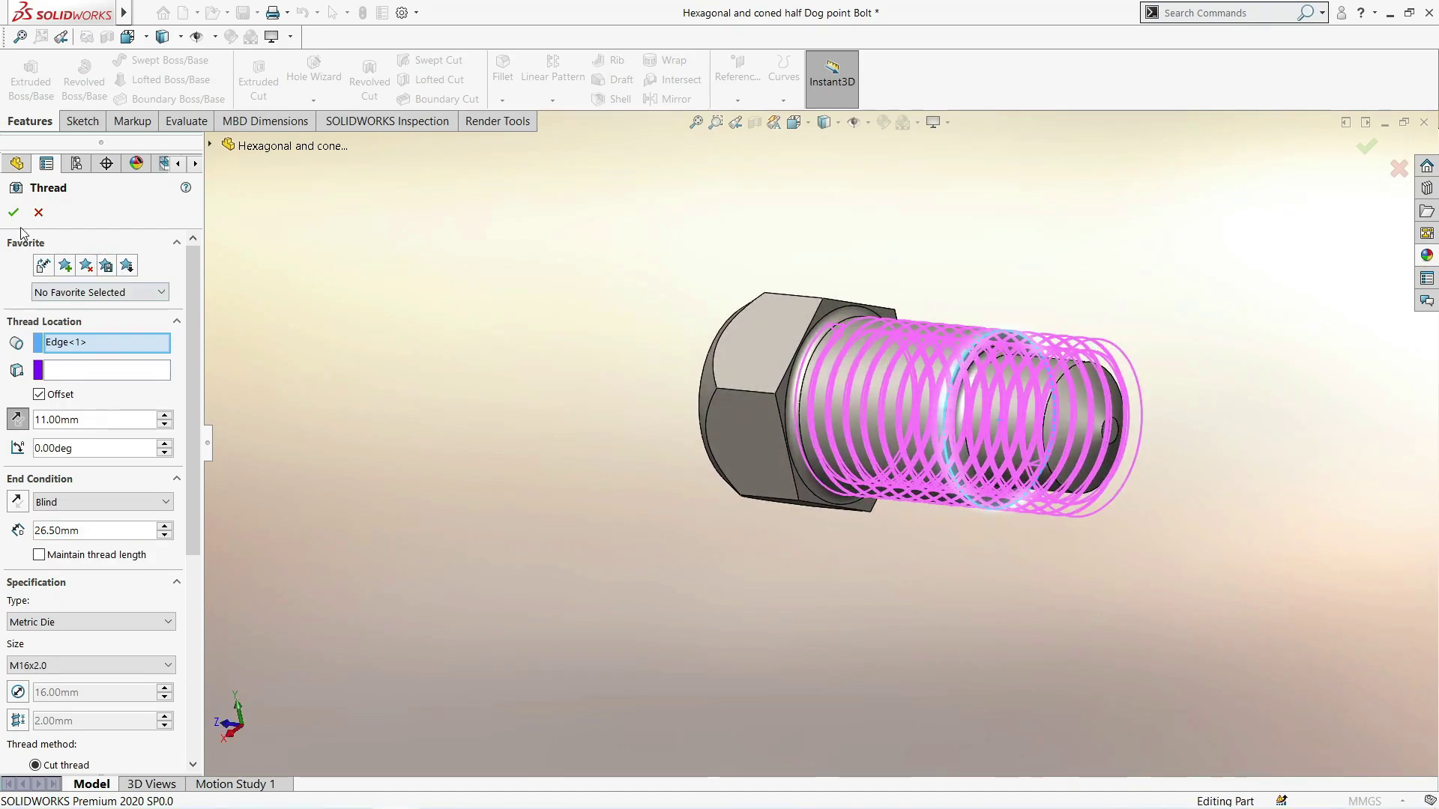
{"action": "key", "text": "Return"}
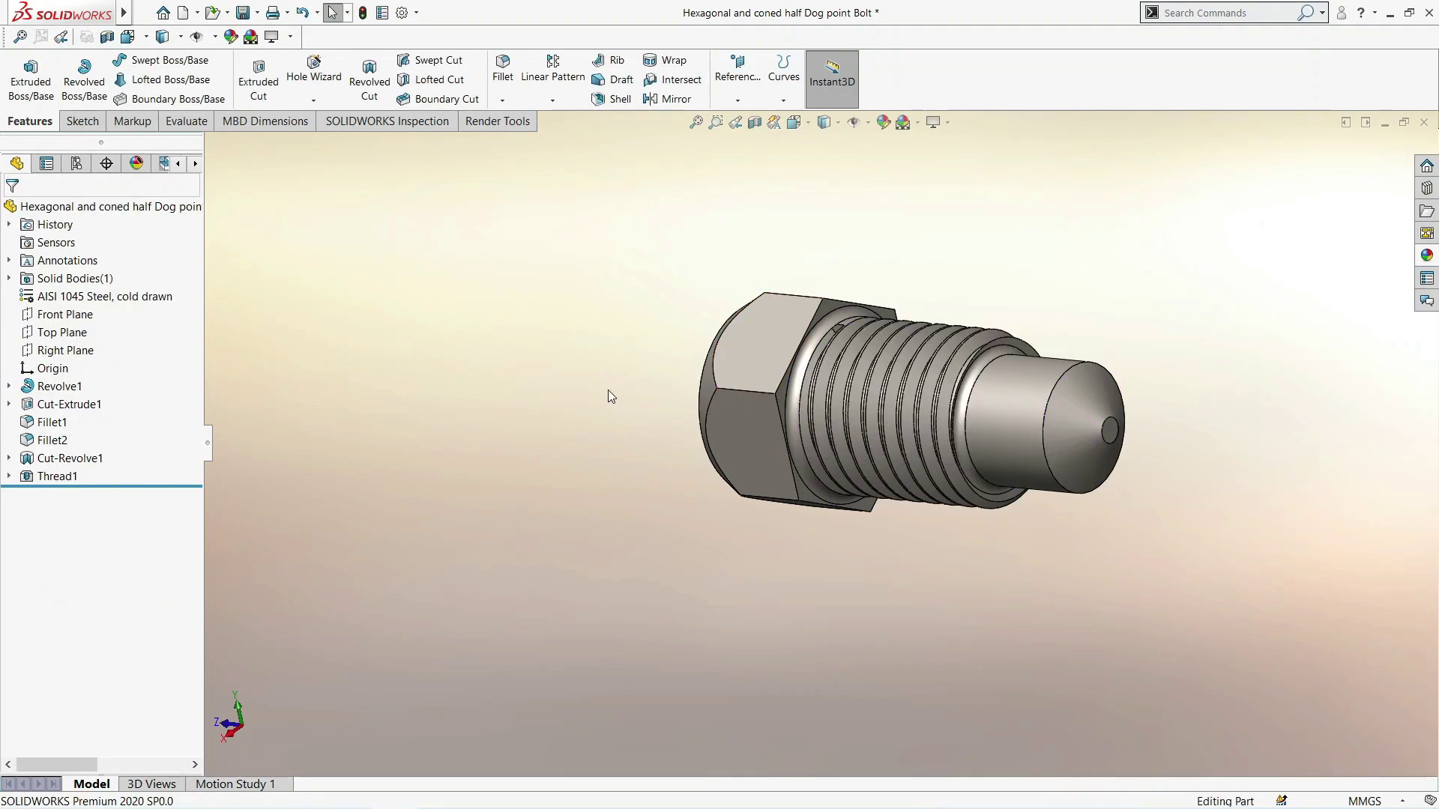
Edit Thread1 and change its blind depth to 27.20 mm
{"action": "mouse_move", "coordinate": [609, 389]}
{"action": "middle_mouse_down"}
{"action": "mouse_move", "coordinate": [691, 361]}
{"action": "mouse_move", "coordinate": [658, 538]}
{"action": "mouse_move", "coordinate": [659, 440]}
{"action": "mouse_move", "coordinate": [594, 536]}
{"action": "mouse_move", "coordinate": [584, 527]}
{"action": "middle_mouse_up"}
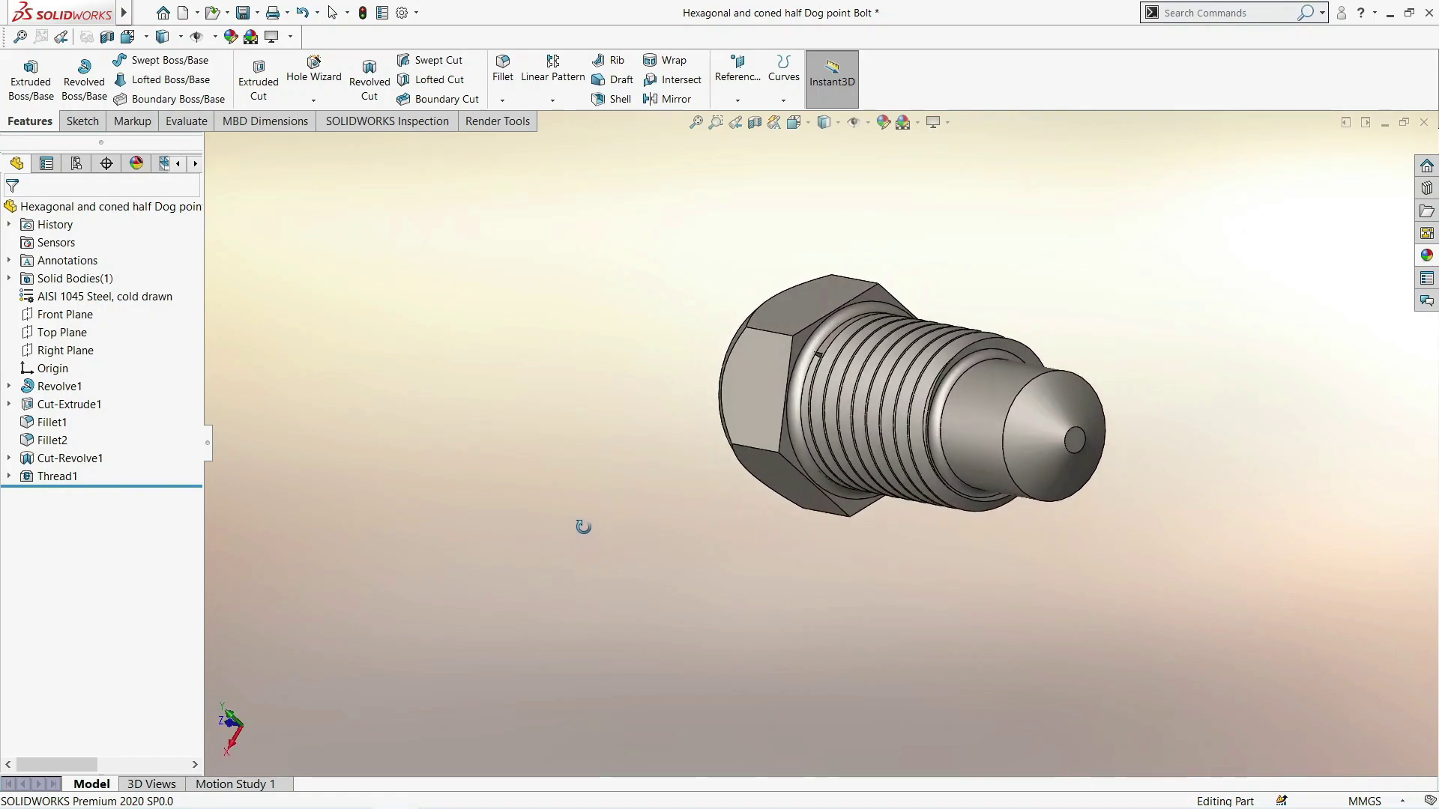
{"action": "right_click", "coordinate": [63, 476]}
{"action": "key", "text": "Escape"}
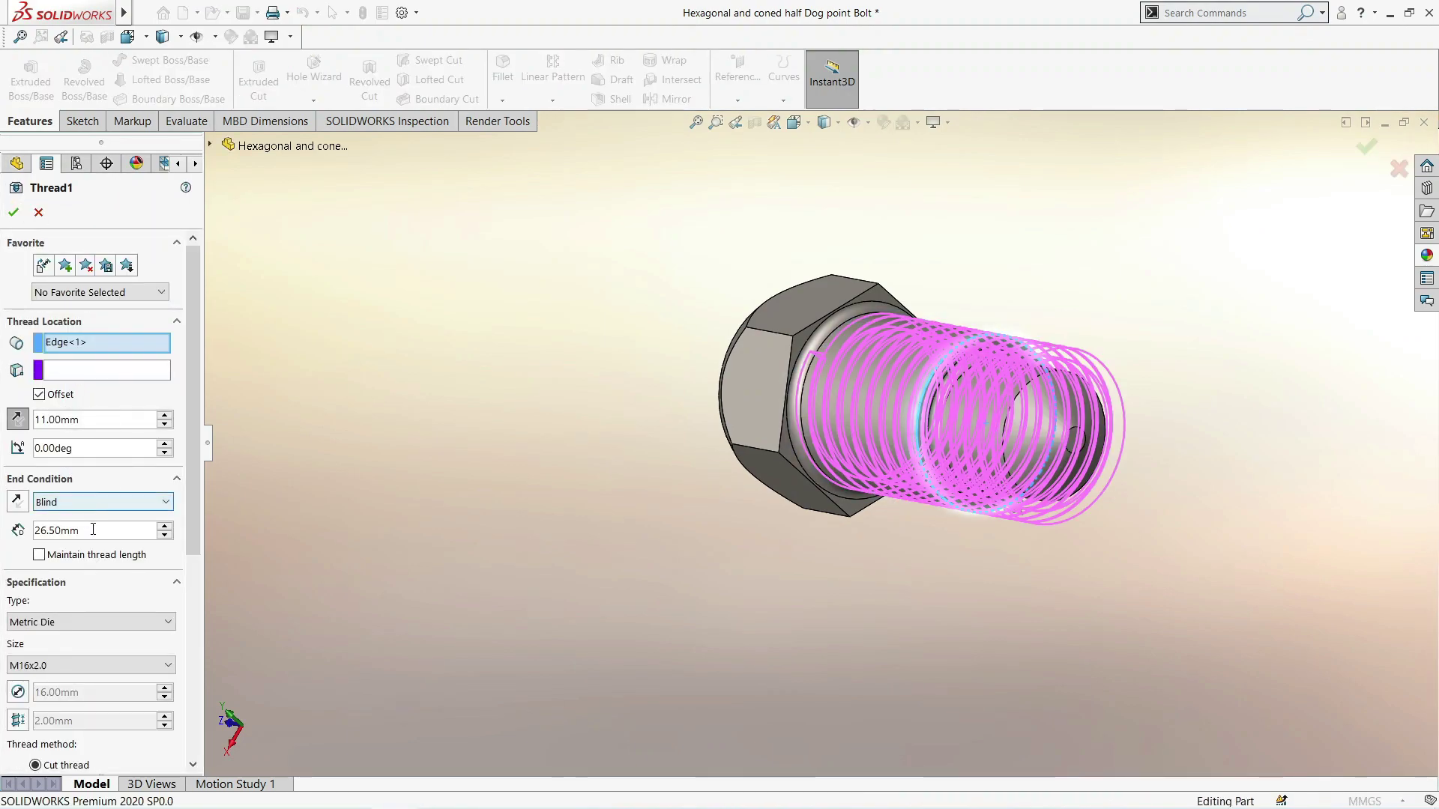
{"action": "type", "text": "27"}
{"action": "key", "text": "Return"}
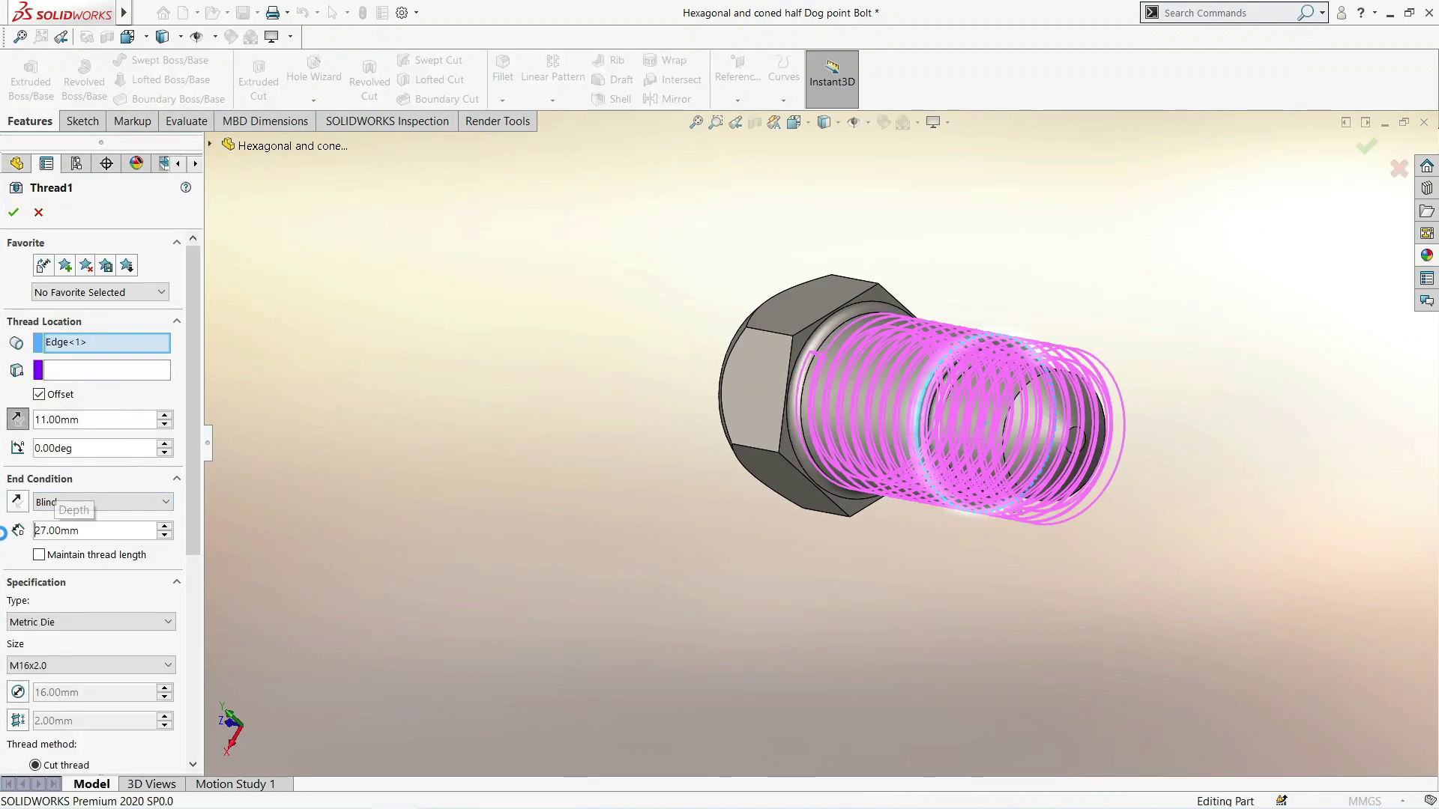
{"action": "mouse_move", "coordinate": [545, 432]}
{"action": "middle_mouse_down"}
{"action": "mouse_move", "coordinate": [479, 681]}
{"action": "mouse_move", "coordinate": [460, 719]}
{"action": "mouse_move", "coordinate": [411, 745]}
{"action": "middle_mouse_up"}
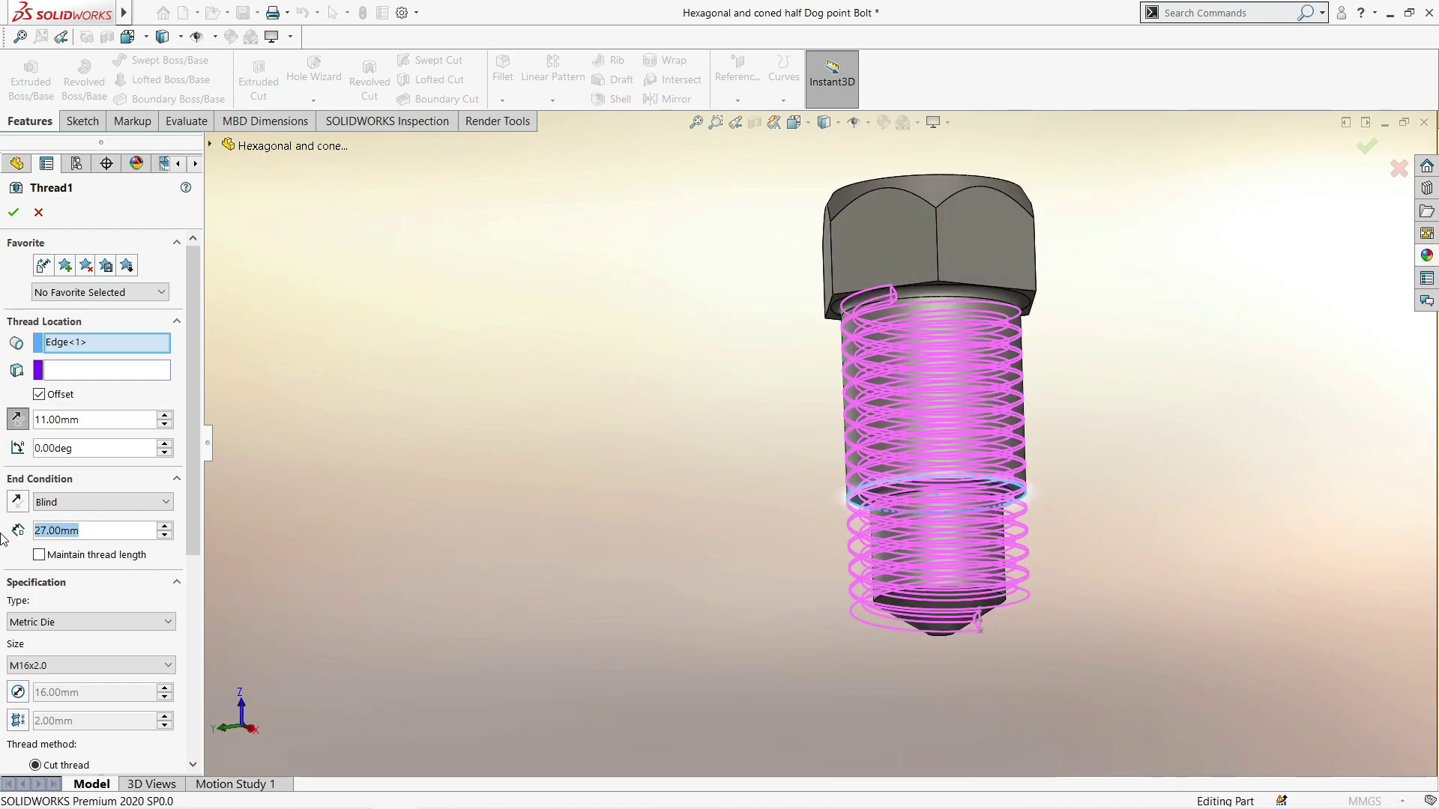
{"action": "type", "text": "27.2"}
{"action": "key", "text": "Return"}
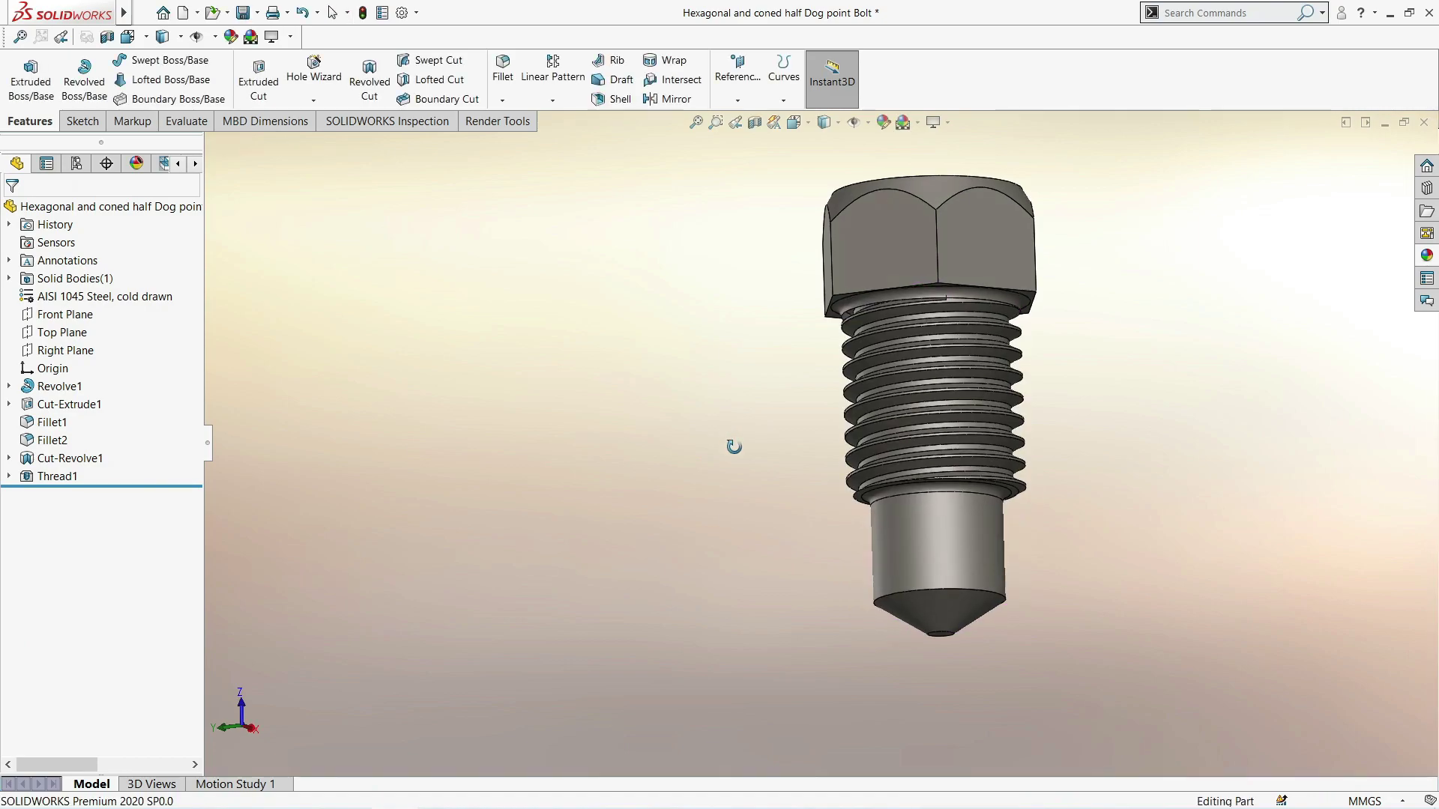
Hide the feature tree and switch the bolt to the Isometric view
{"action": "mouse_move", "coordinate": [736, 447]}
{"action": "middle_mouse_down"}
{"action": "mouse_move", "coordinate": [1075, 436]}
{"action": "mouse_move", "coordinate": [469, 465]}
{"action": "mouse_move", "coordinate": [1050, 472]}
{"action": "mouse_move", "coordinate": [1246, 331]}
{"action": "mouse_move", "coordinate": [1114, 162]}
{"action": "mouse_move", "coordinate": [730, 240]}
{"action": "mouse_move", "coordinate": [974, 300]}
{"action": "mouse_move", "coordinate": [1121, 357]}
{"action": "mouse_move", "coordinate": [1082, 443]}
{"action": "middle_mouse_up"}
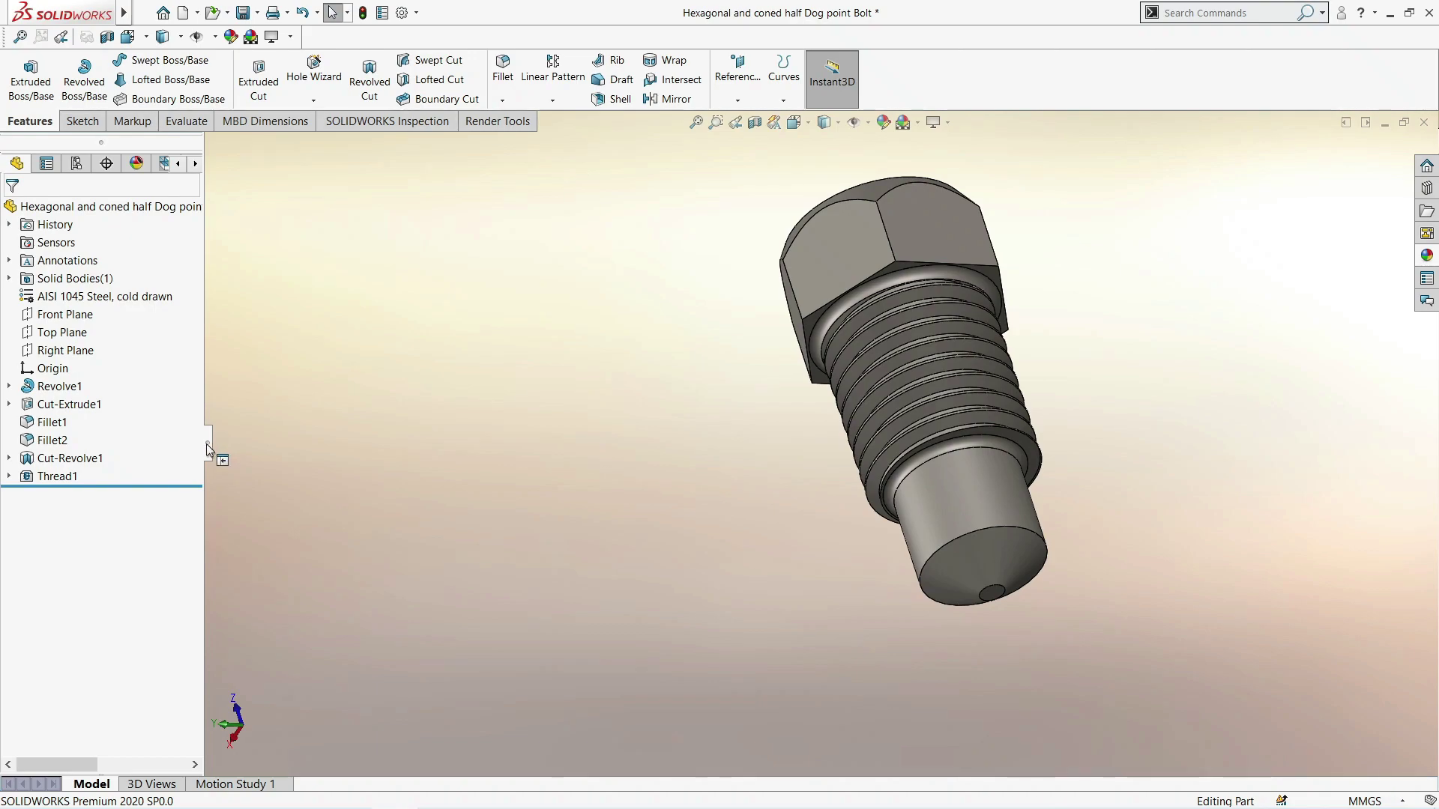
{"action": "left_click", "coordinate": [207, 445]}
{"action": "key", "text": "space"}
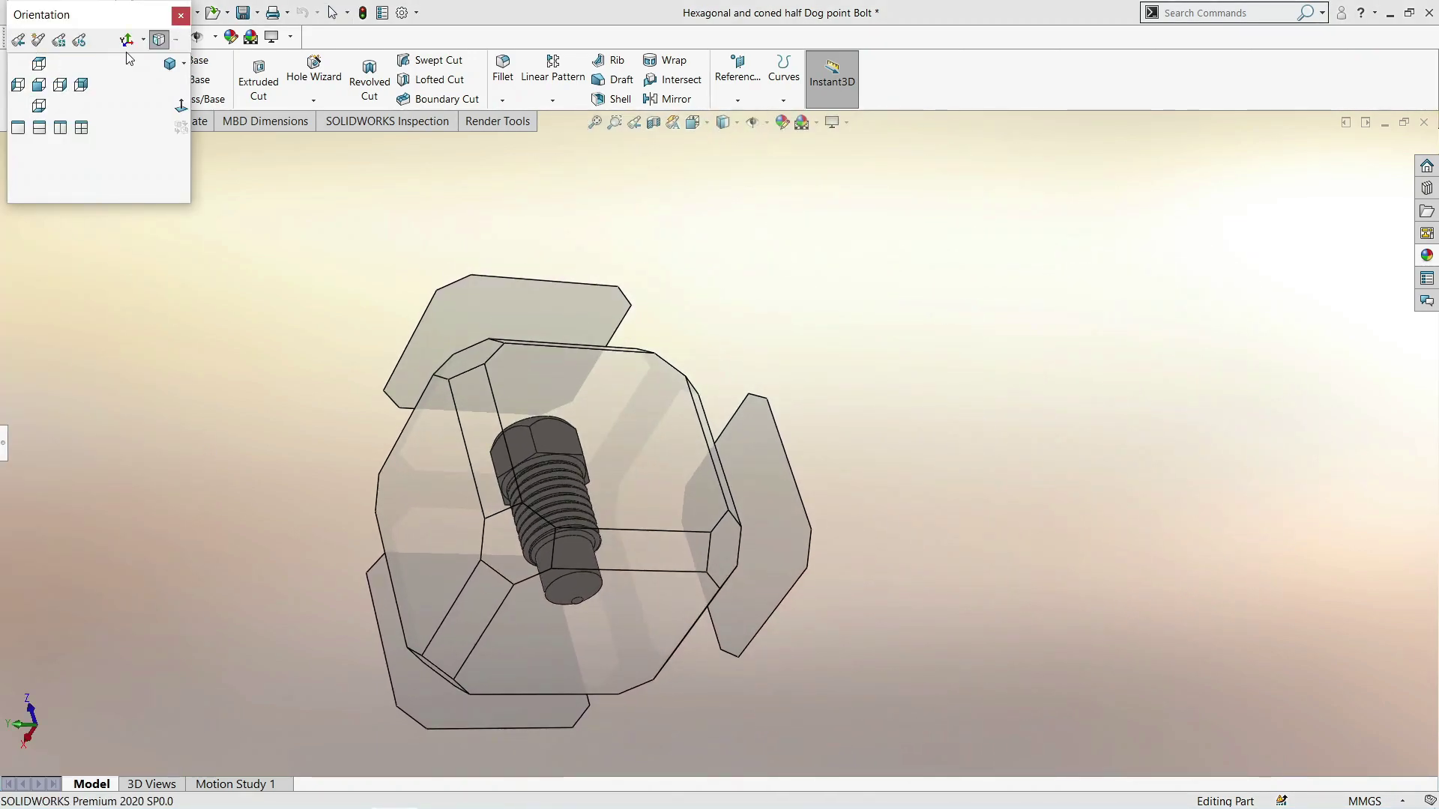
{"action": "left_click", "coordinate": [185, 64]}
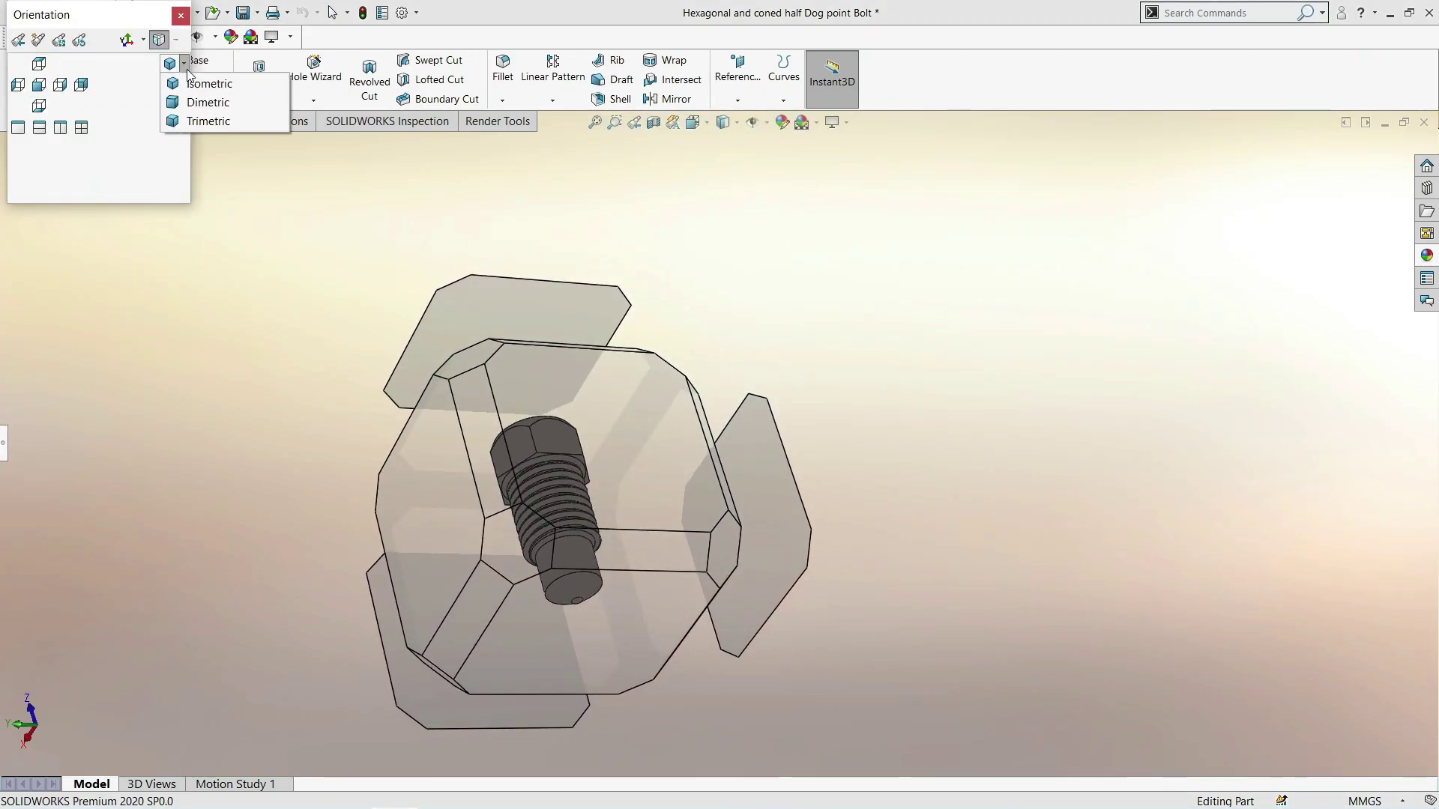
{"action": "left_click", "coordinate": [213, 100]}
{"action": "key", "text": "ctrl+7"}
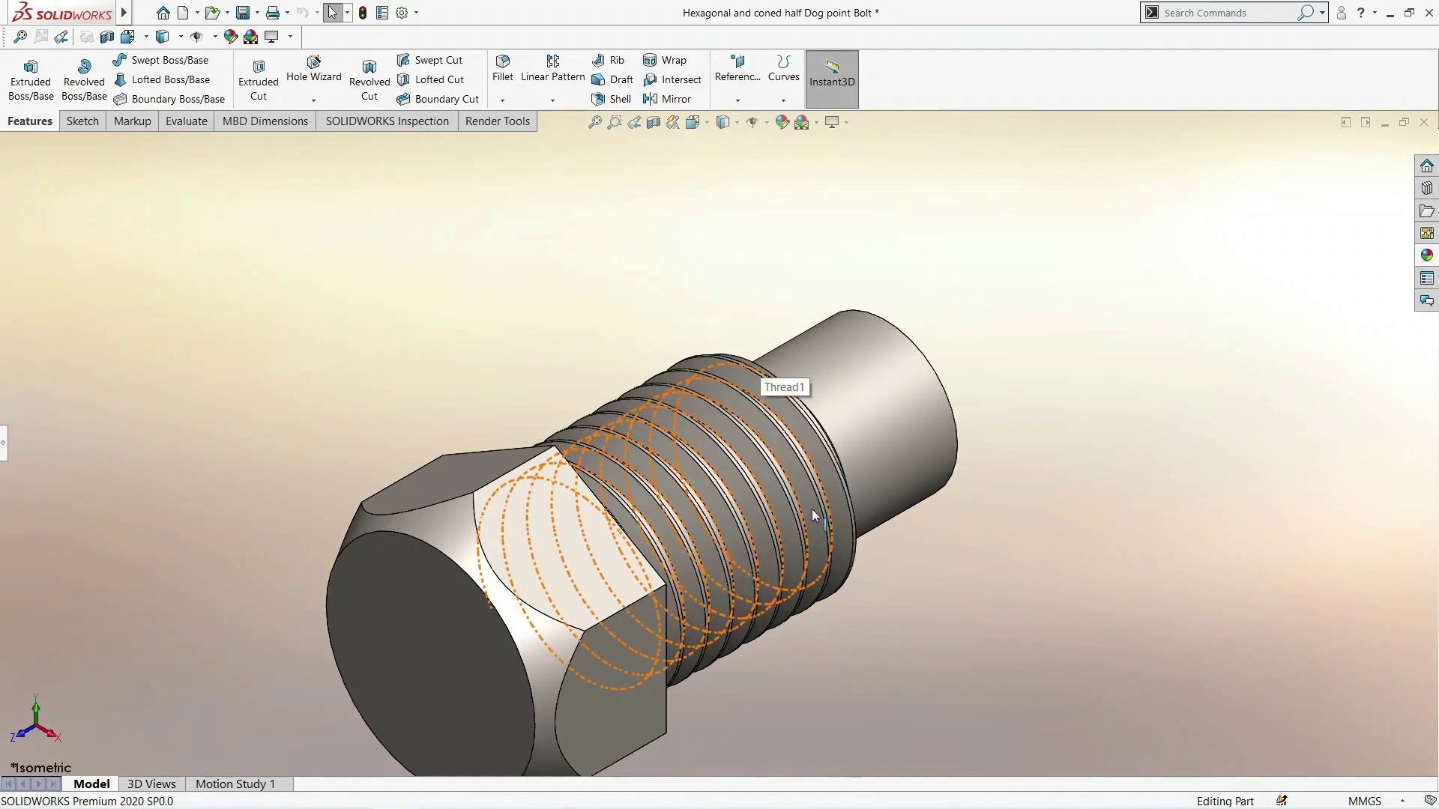
Try the Dimetric view, then return the bolt to Isometric
{"action": "scroll", "coordinate": [838, 586], "scroll_direction": "up", "scroll_amount": 2}
{"action": "scroll", "coordinate": [838, 586], "scroll_direction": "down", "scroll_amount": 2}
{"action": "scroll", "coordinate": [771, 541], "scroll_direction": "up", "scroll_amount": 2}
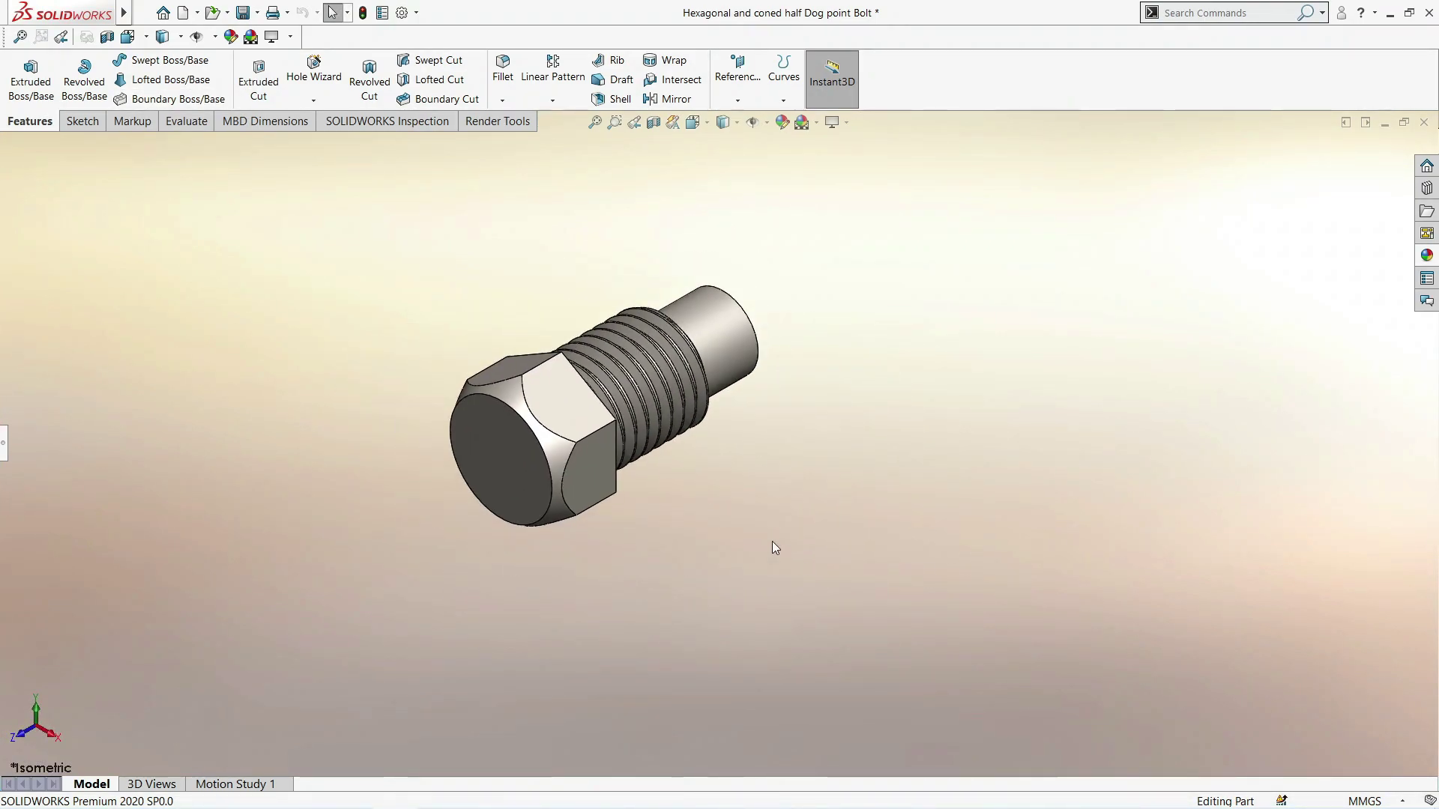
{"action": "scroll", "coordinate": [323, 299], "scroll_direction": "up", "scroll_amount": 1}
{"action": "key", "text": "space"}
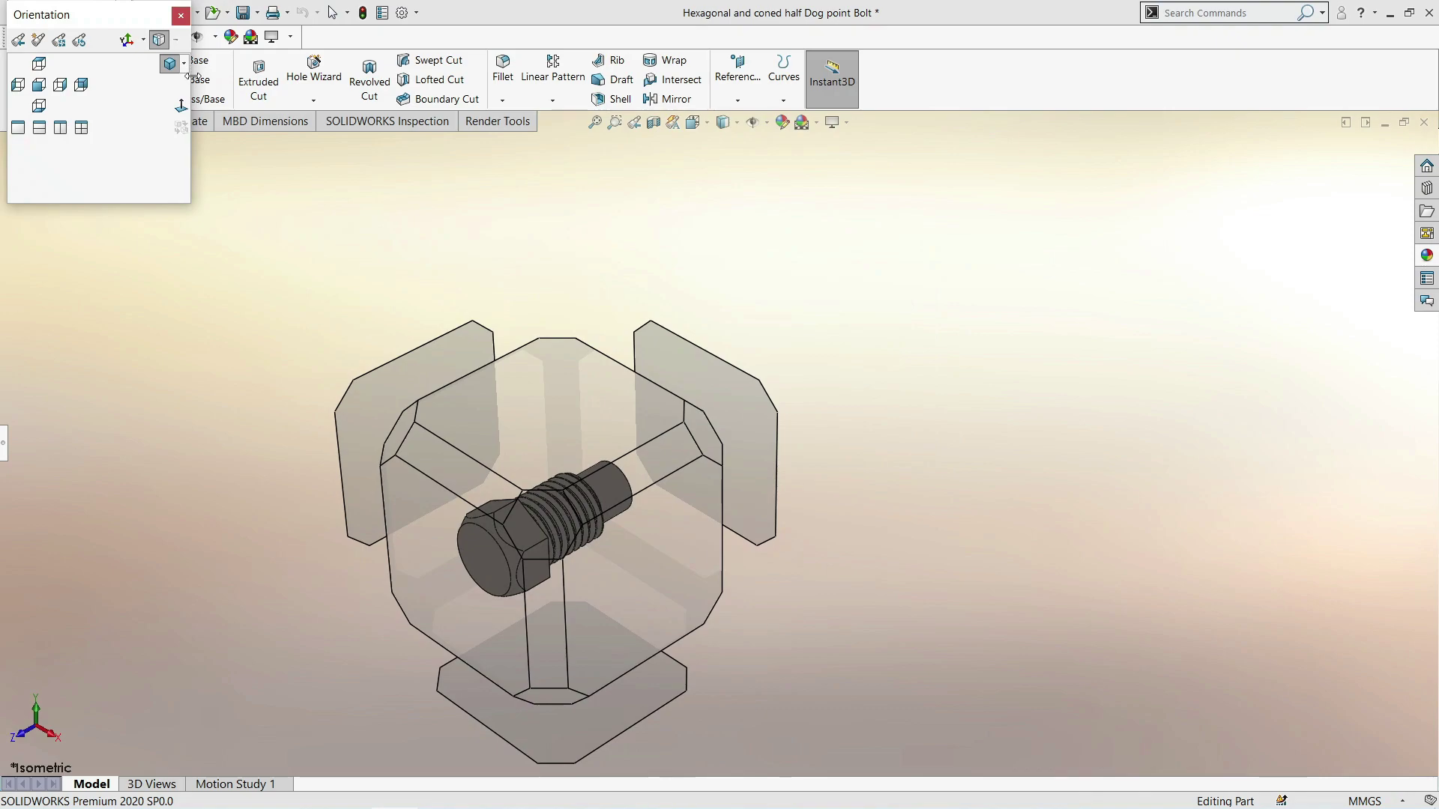
{"action": "left_click", "coordinate": [184, 63]}
{"action": "left_click", "coordinate": [206, 101]}
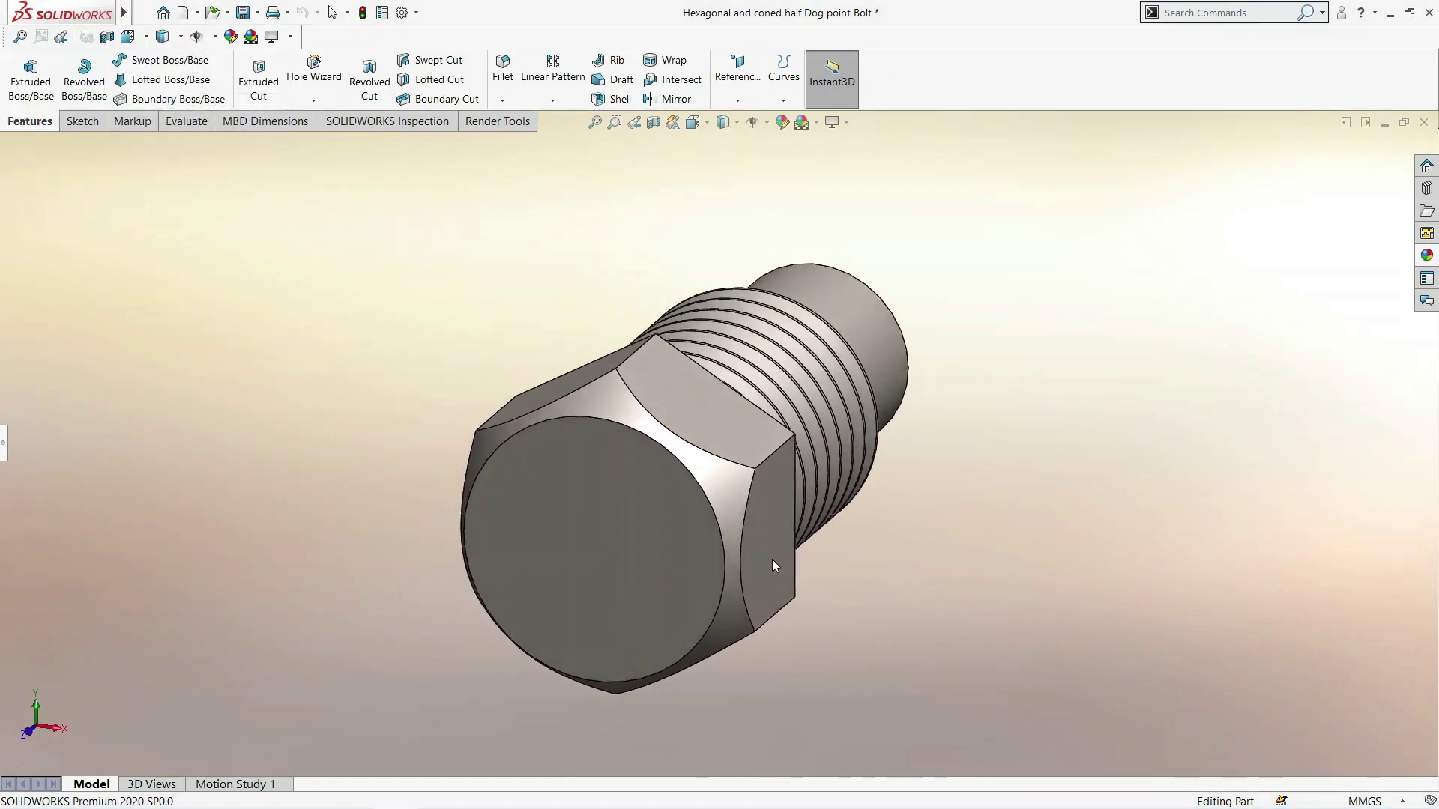
{"action": "key", "text": "space"}
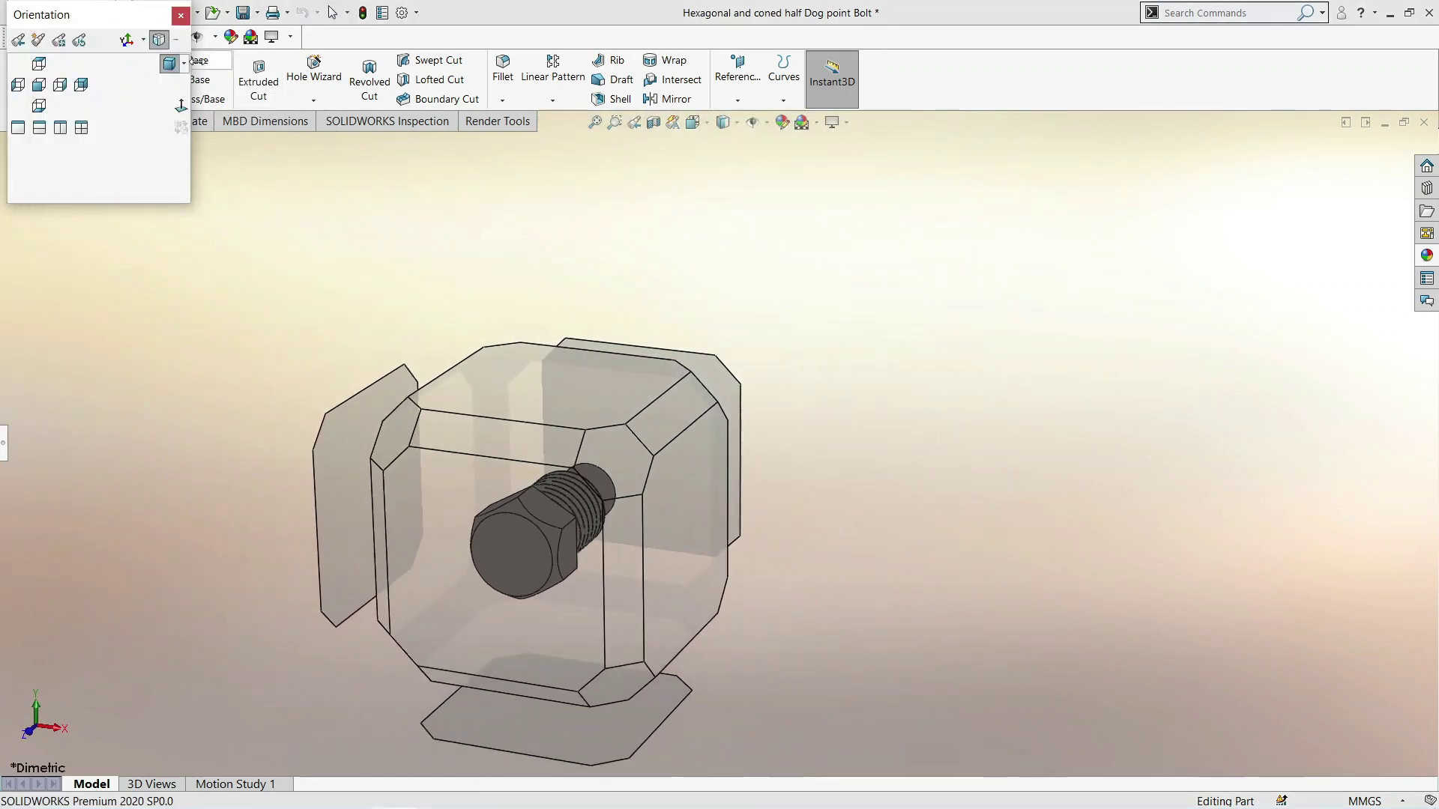
{"action": "left_click", "coordinate": [184, 64]}
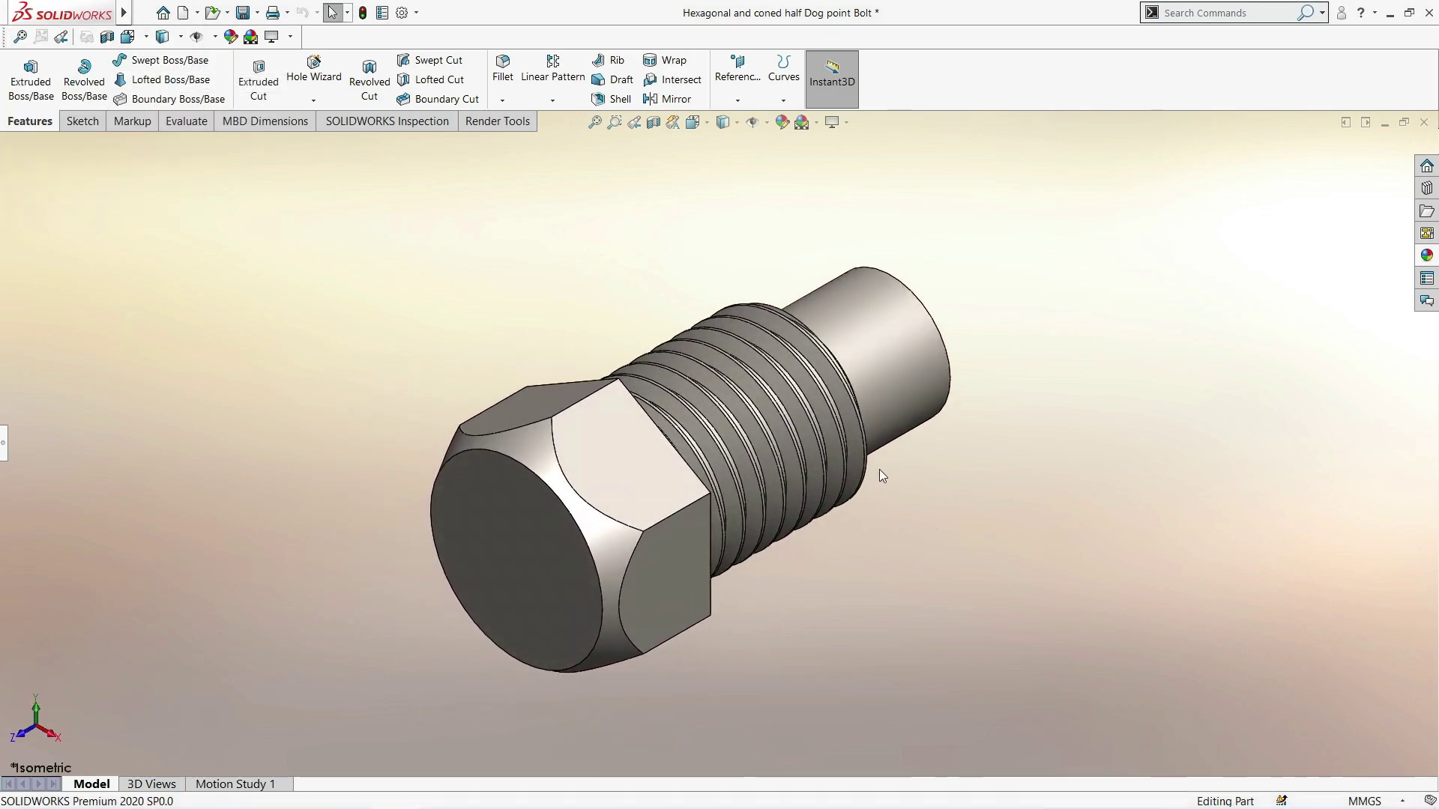